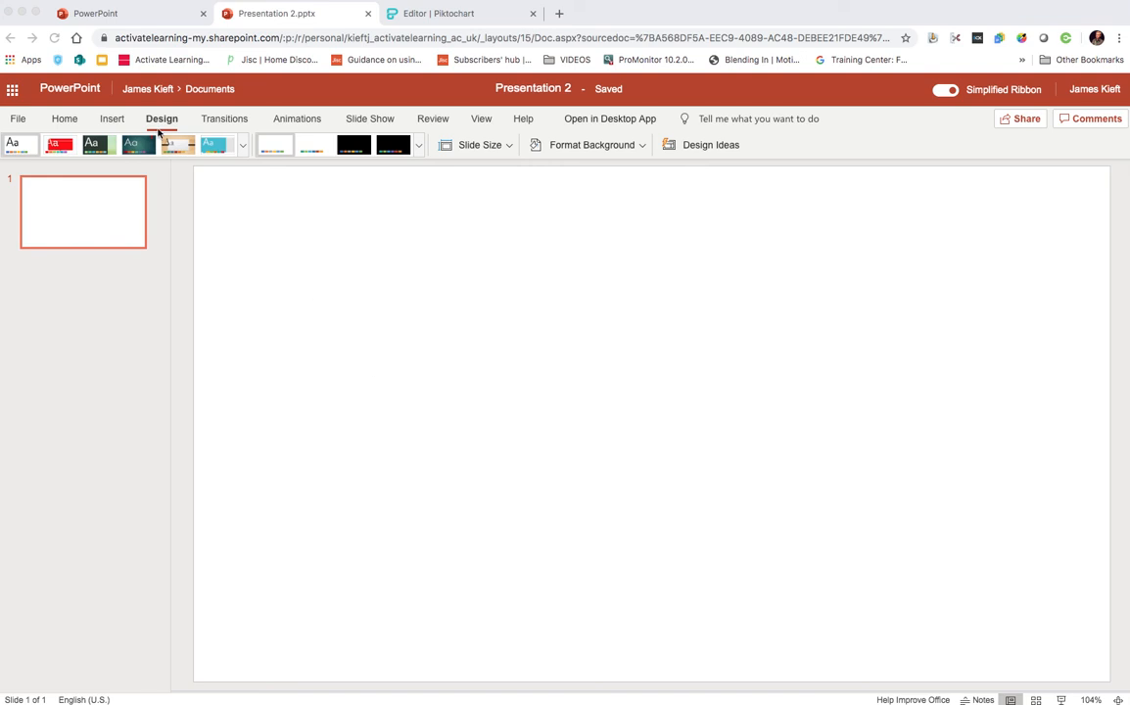
# Open the custom slide size settings and choose the Custom size option
pyautogui.click(507, 145)
pyautogui.click(507, 147)
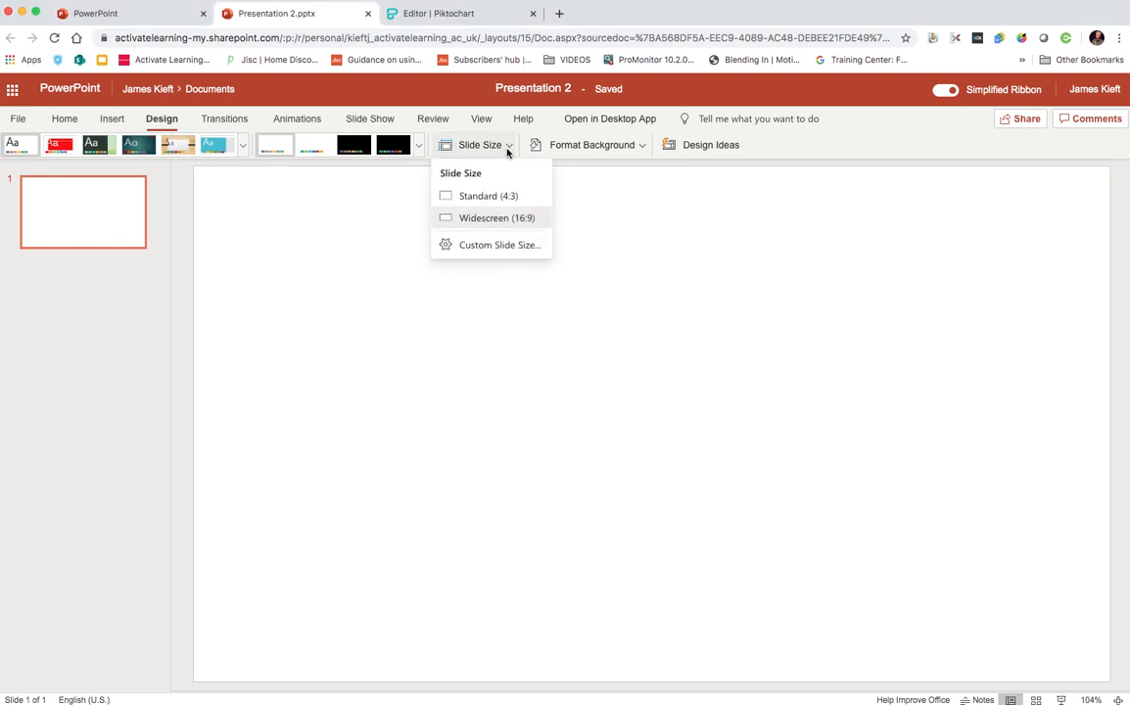
pyautogui.click(489, 252)
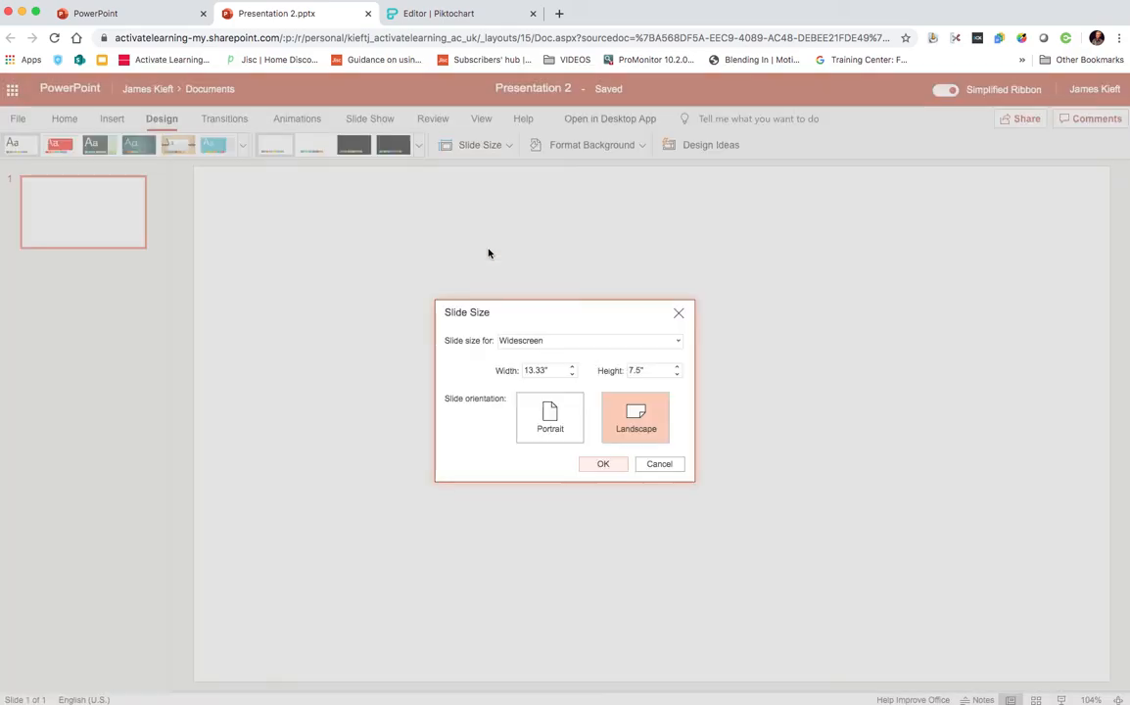
pyautogui.click(677, 341)
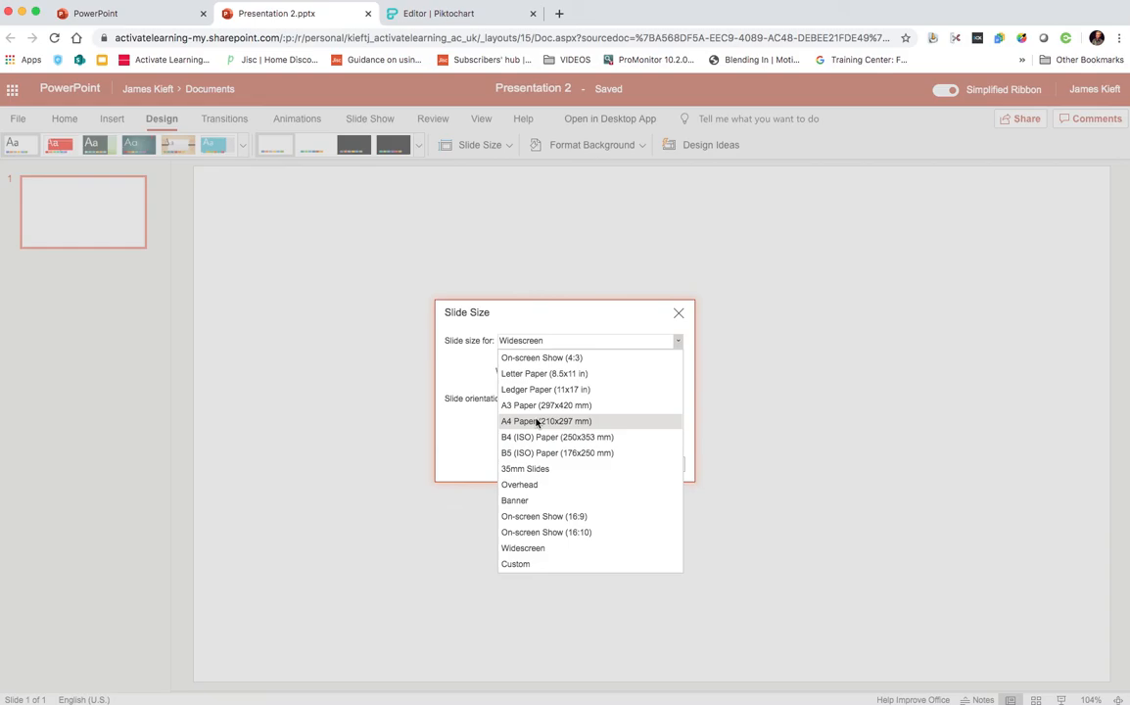
pyautogui.click(534, 566)
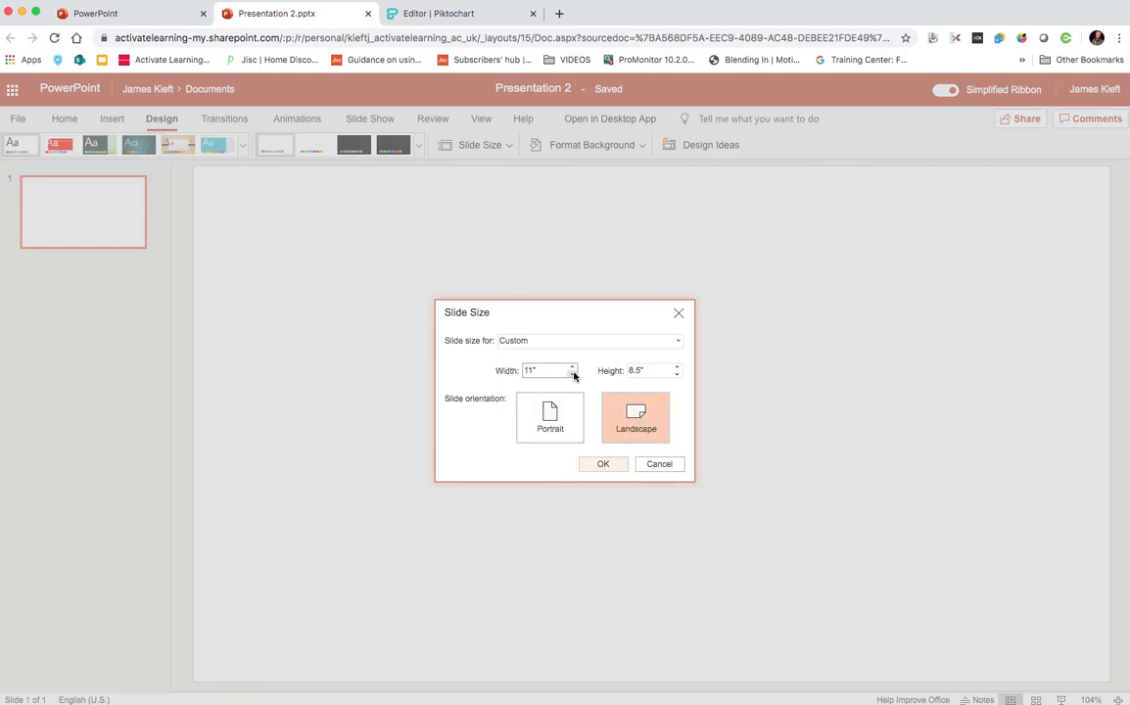
# Raise the custom slide height to 11.7 inches
pyautogui.click(677, 374)
pyautogui.click(677, 368)
pyautogui.click(677, 369)
pyautogui.click(677, 368)
pyautogui.click(677, 369)
pyautogui.click(677, 368)
pyautogui.click(677, 369)
pyautogui.click(677, 369)
pyautogui.click(677, 368)
pyautogui.click(677, 368)
pyautogui.click(677, 368)
pyautogui.click(677, 369)
pyautogui.click(677, 368)
pyautogui.click(677, 368)
pyautogui.click(676, 369)
pyautogui.click(677, 368)
pyautogui.click(677, 368)
pyautogui.click(677, 368)
pyautogui.click(677, 368)
pyautogui.click(677, 369)
pyautogui.click(677, 368)
pyautogui.click(677, 368)
pyautogui.click(677, 368)
pyautogui.click(677, 368)
pyautogui.click(677, 368)
pyautogui.click(676, 369)
pyautogui.click(677, 369)
pyautogui.click(676, 368)
pyautogui.click(677, 368)
pyautogui.click(677, 369)
pyautogui.click(677, 368)
pyautogui.click(677, 369)
# Set the custom slide height to about twice the 11-inch width and apply it, scaling the content with Ensure fit
pyautogui.click(639, 372)
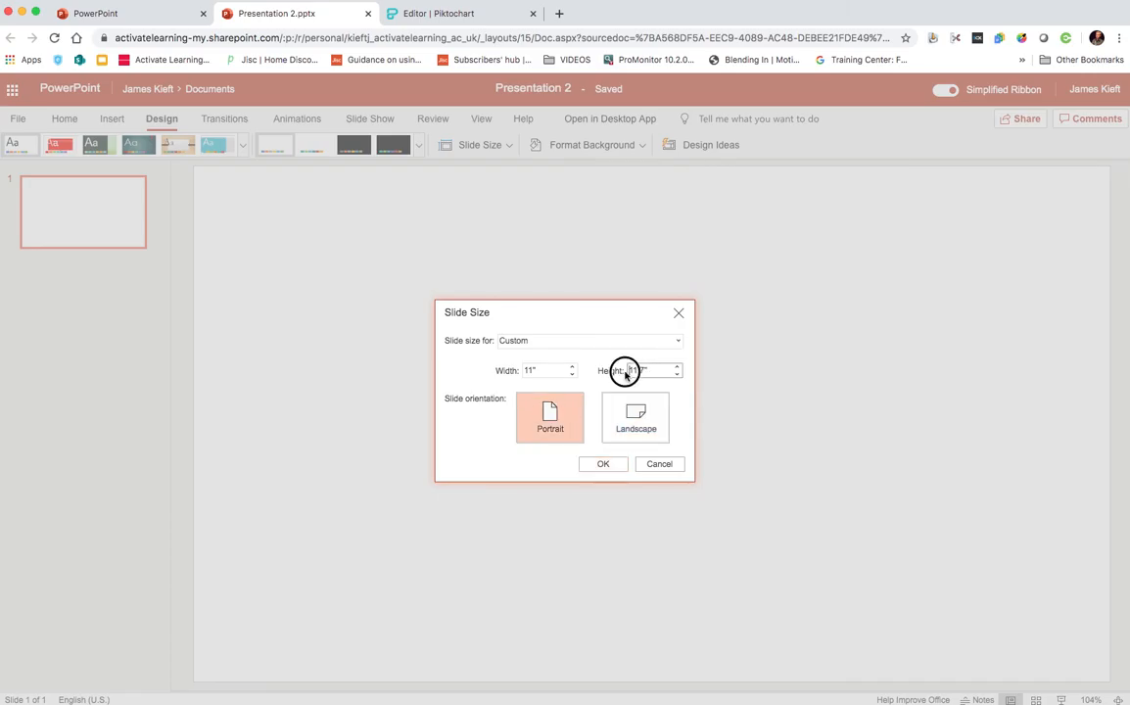
pyautogui.press('BackSpace')
pyautogui.press('BackSpace')
pyautogui.click(604, 464)
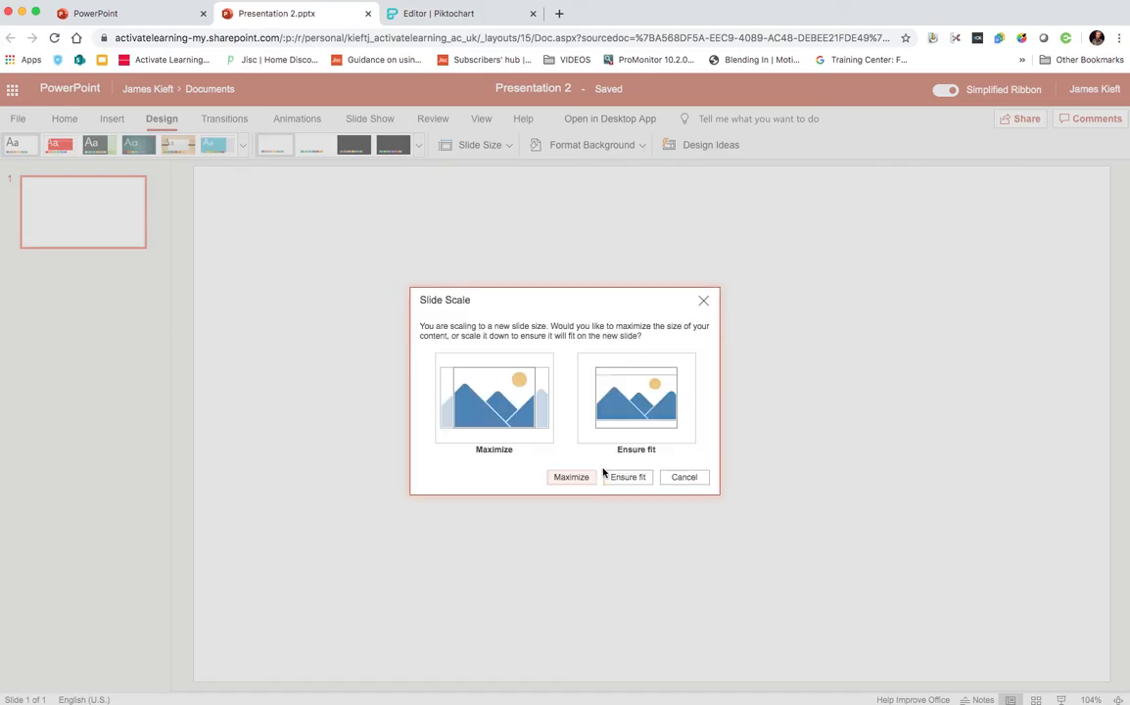
pyautogui.click(619, 414)
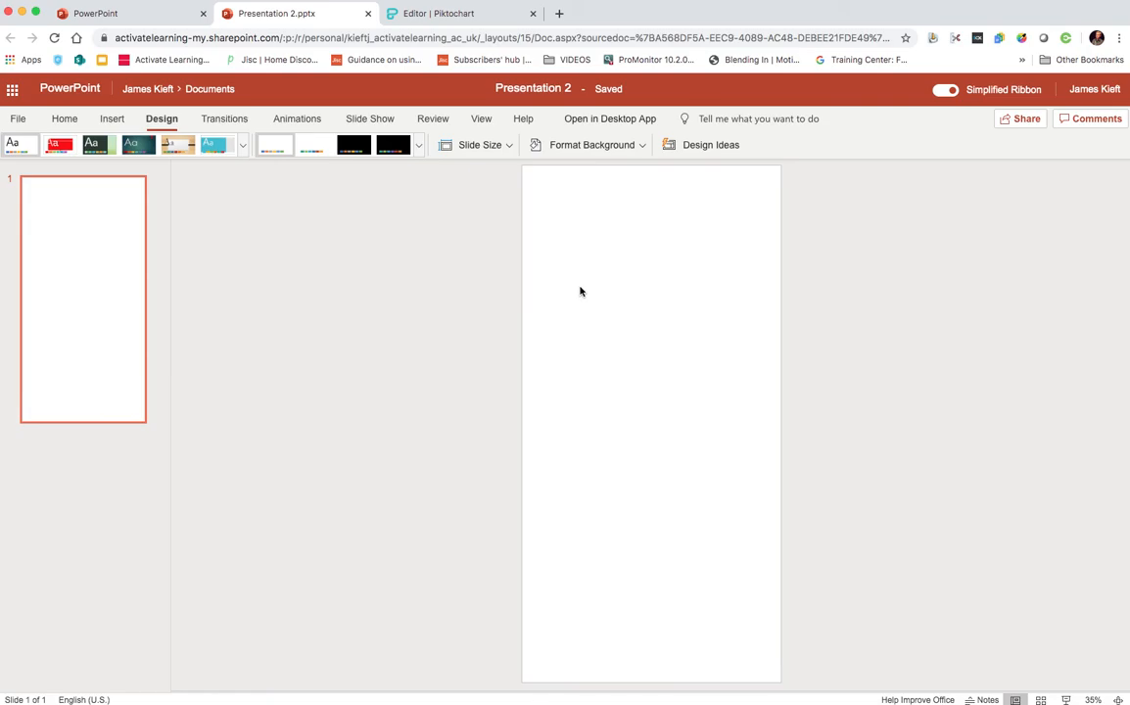
# Fill the slide background with a solid custom teal, hex 289e94
pyautogui.click(641, 147)
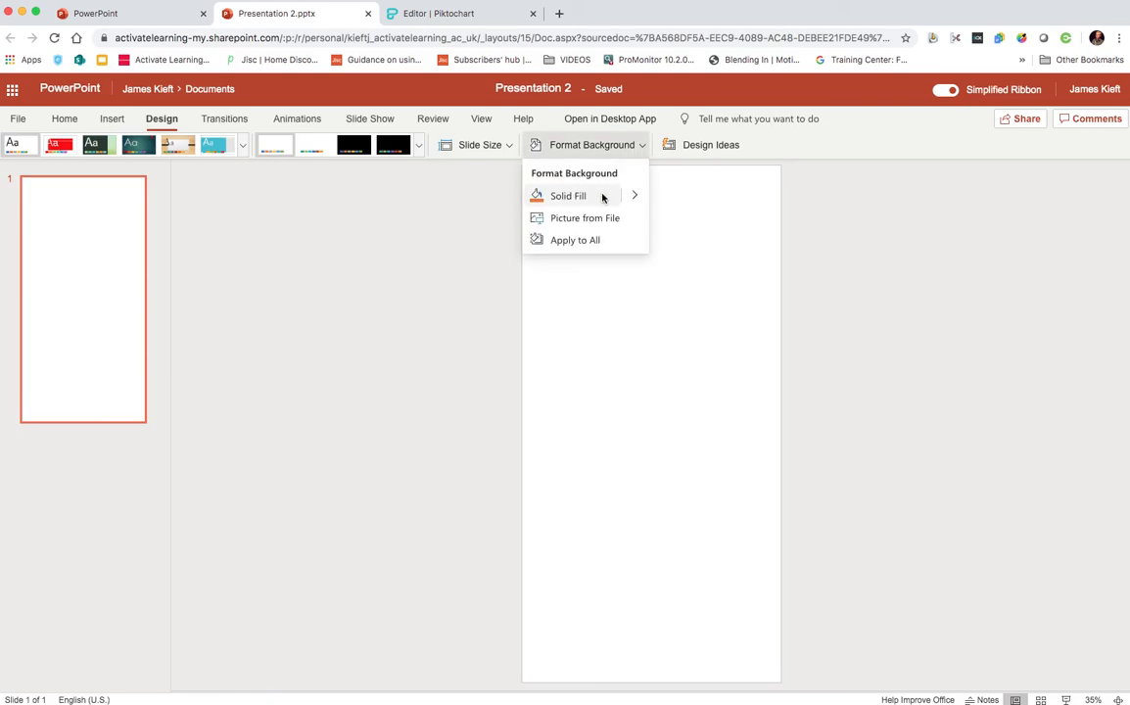
pyautogui.moveTo(634, 196)
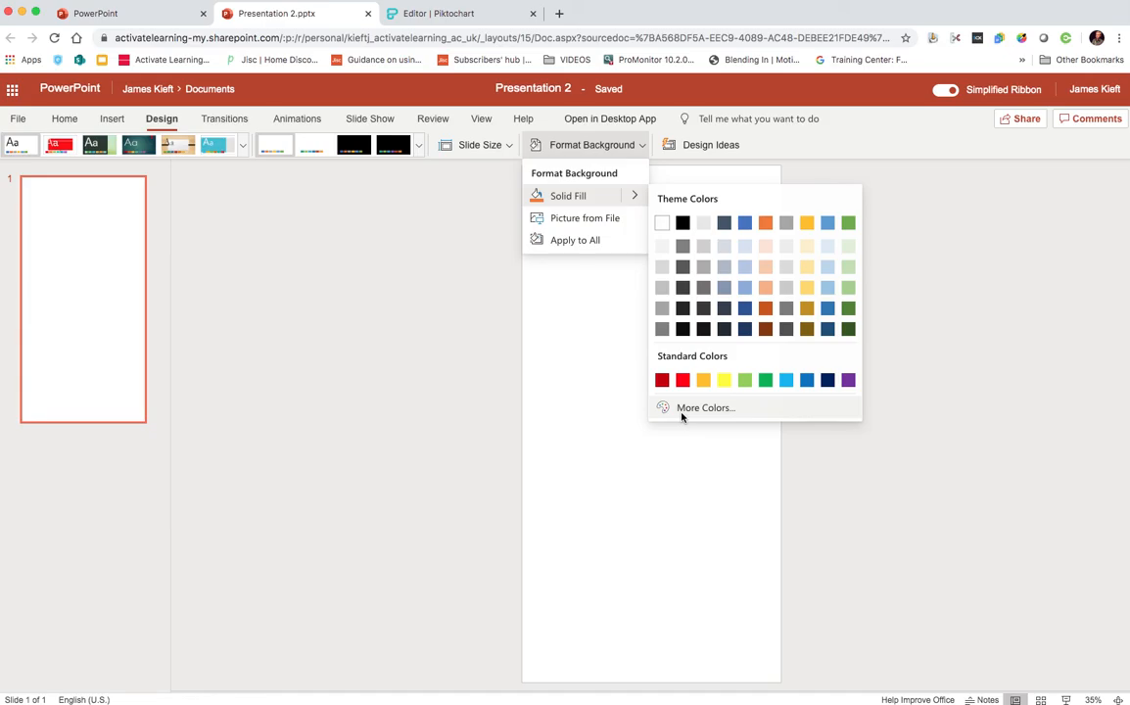
pyautogui.click(682, 415)
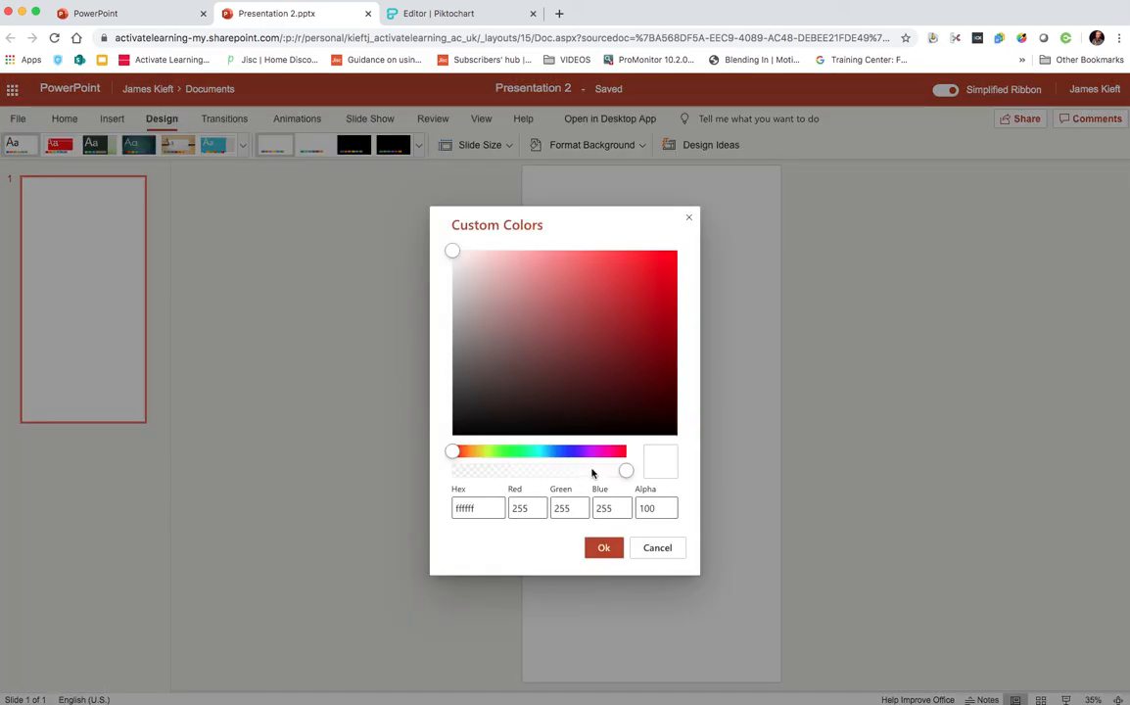
pyautogui.click(461, 509)
pyautogui.moveTo(457, 452); pyautogui.dragTo(536, 453)
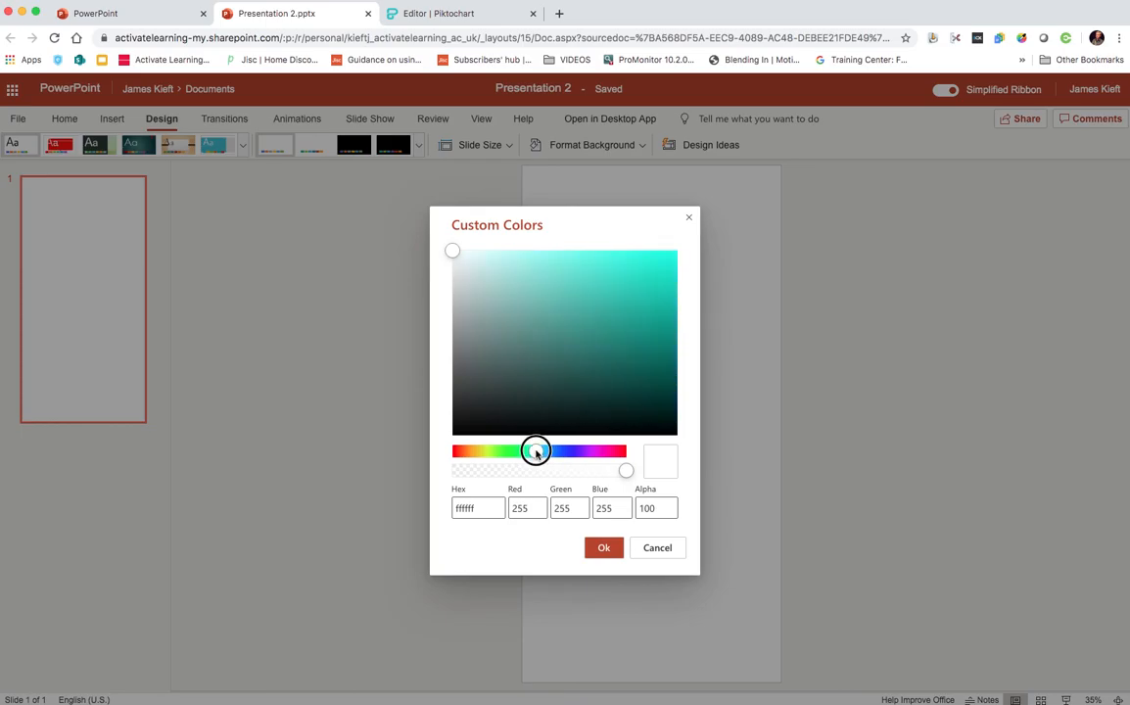
pyautogui.moveTo(452, 253); pyautogui.dragTo(621, 321)
pyautogui.click(606, 549)
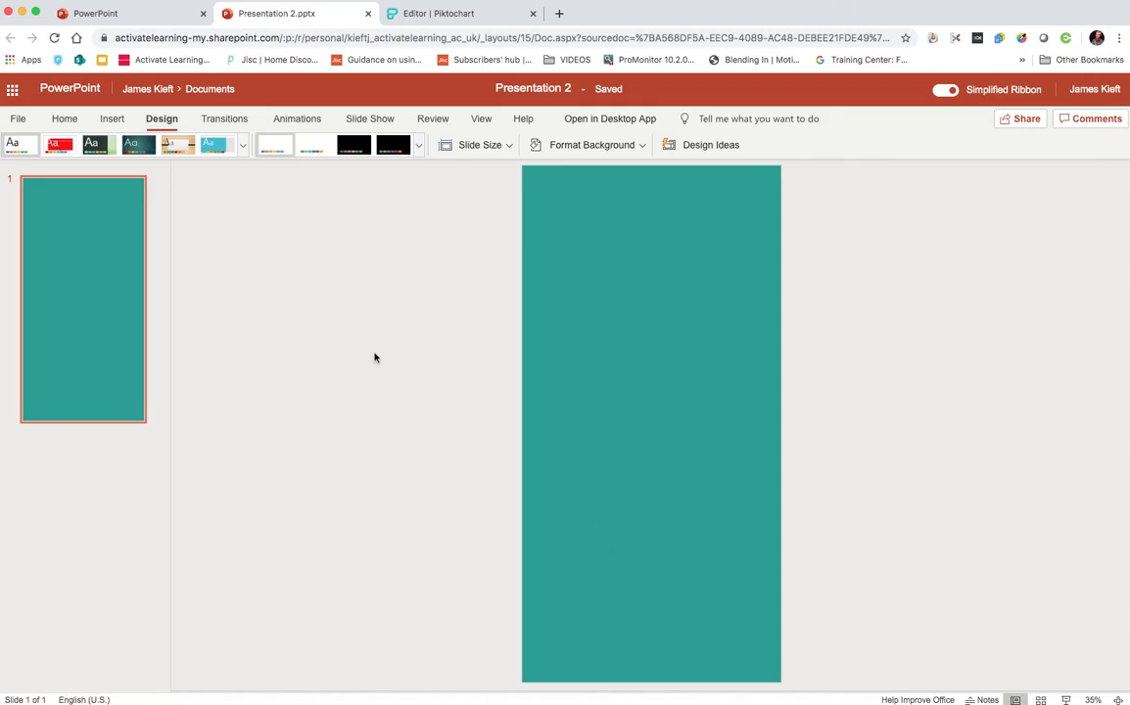
# Insert an oval shape on the teal slide
pyautogui.click(113, 121)
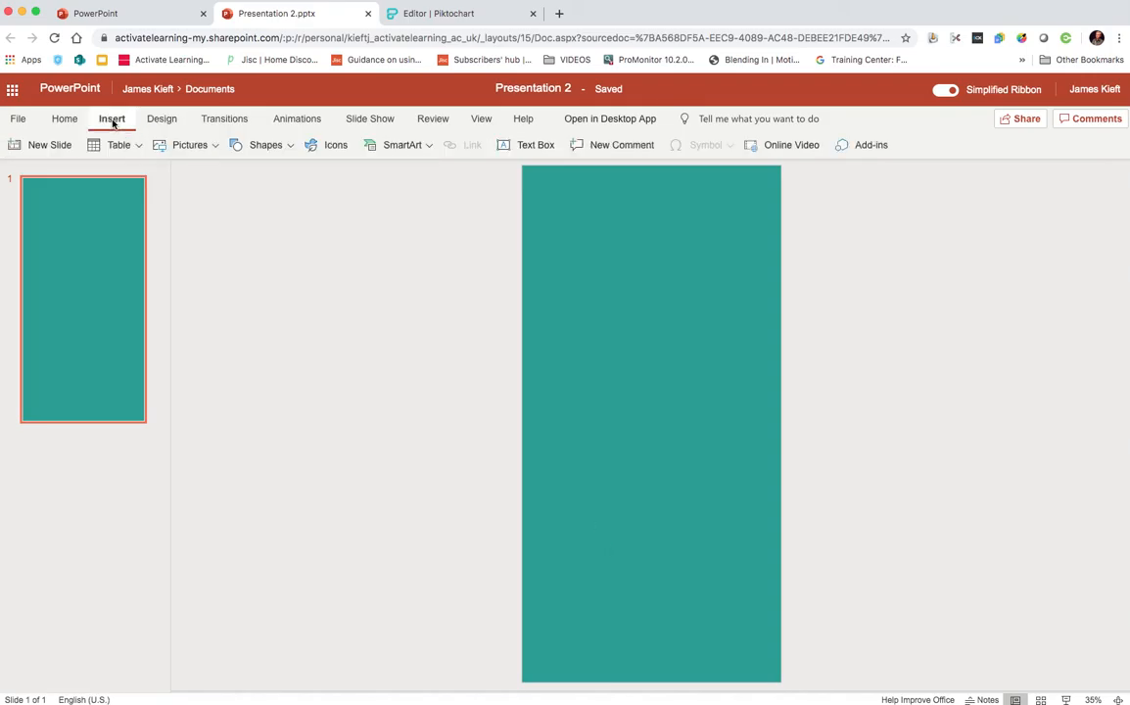
pyautogui.click(289, 147)
pyautogui.click(289, 147)
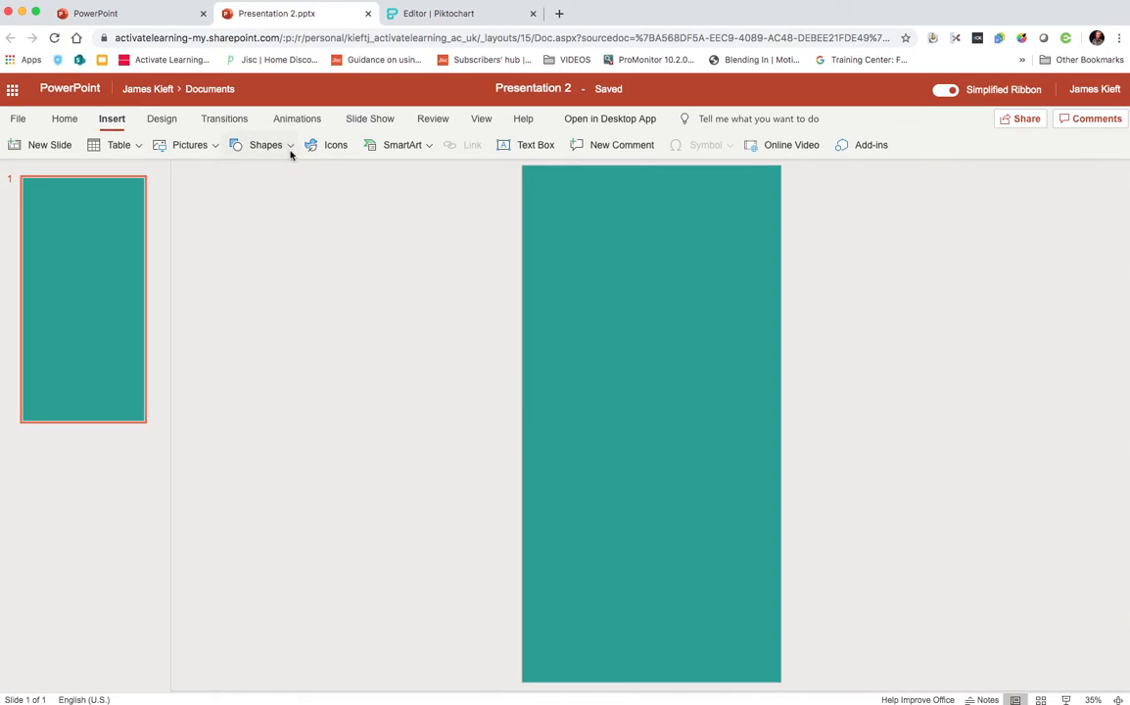
pyautogui.click(290, 147)
pyautogui.click(298, 198)
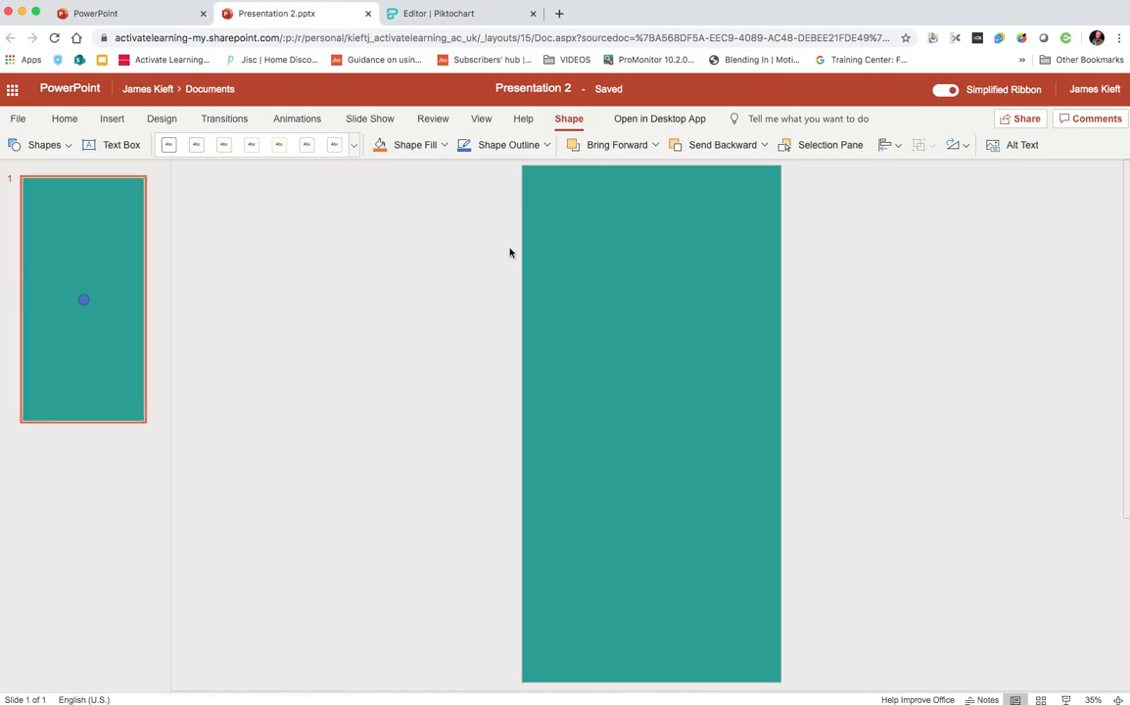
pyautogui.click(598, 242)
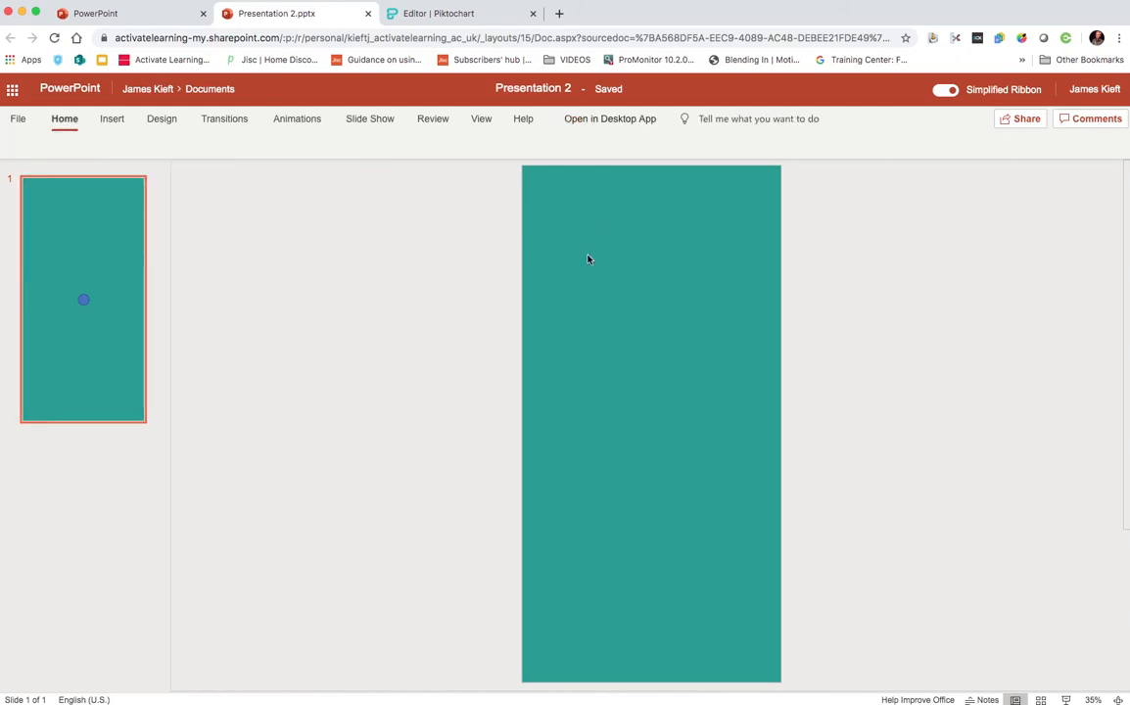
# Insert a second oval shape on the slide
pyautogui.click(112, 119)
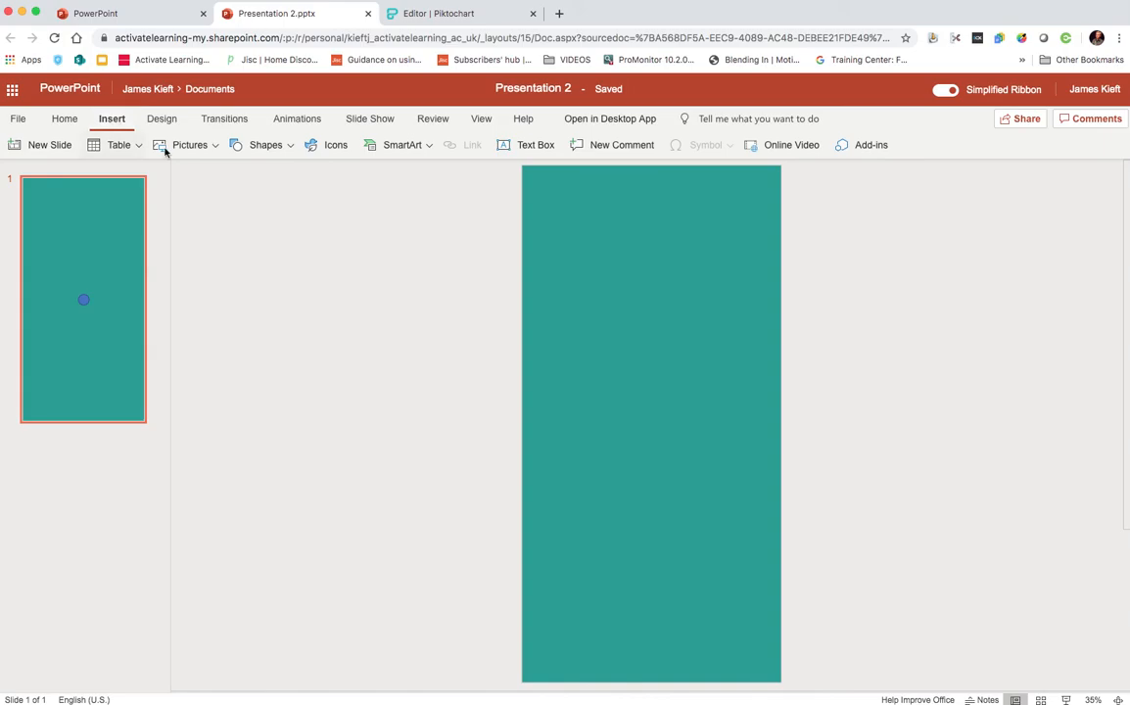
pyautogui.click(289, 147)
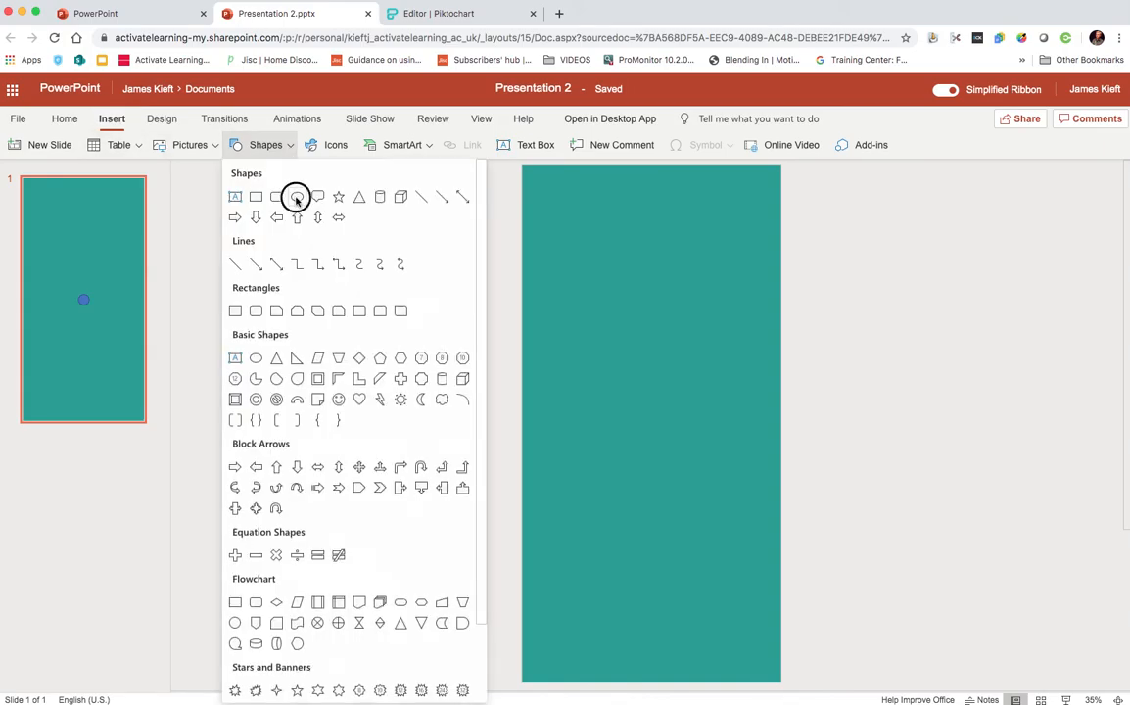
pyautogui.click(297, 197)
pyautogui.moveTo(567, 208); pyautogui.dragTo(644, 278)
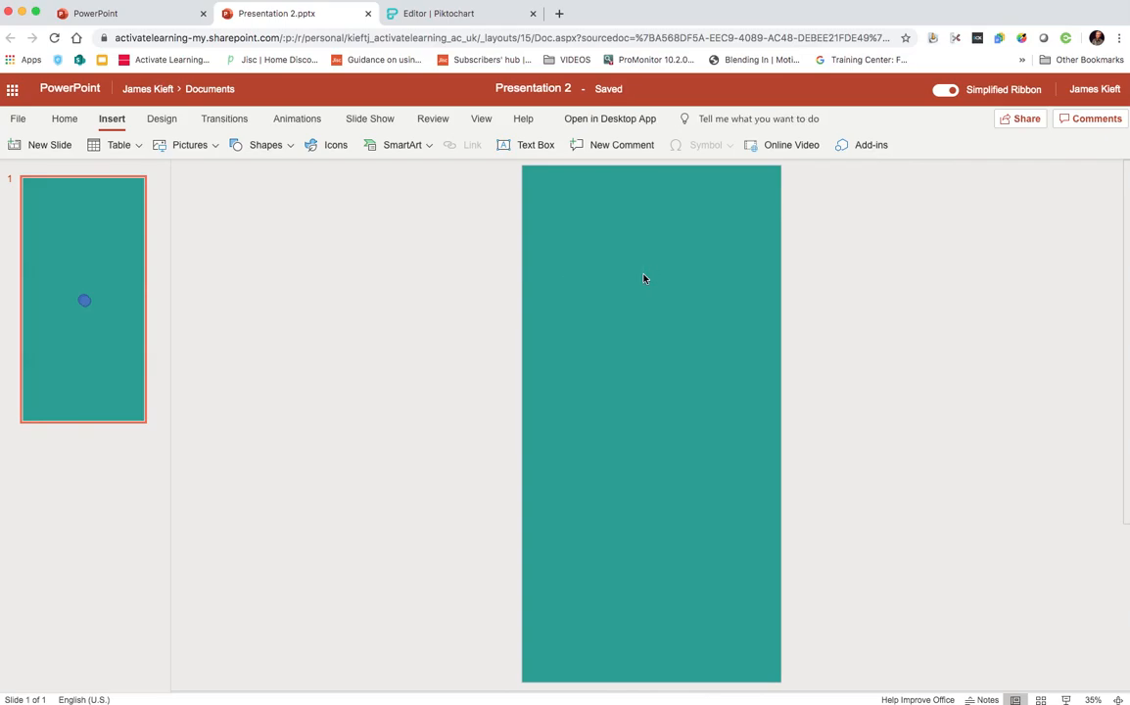
pyautogui.moveTo(586, 229); pyautogui.dragTo(637, 309)
pyautogui.click(85, 304)
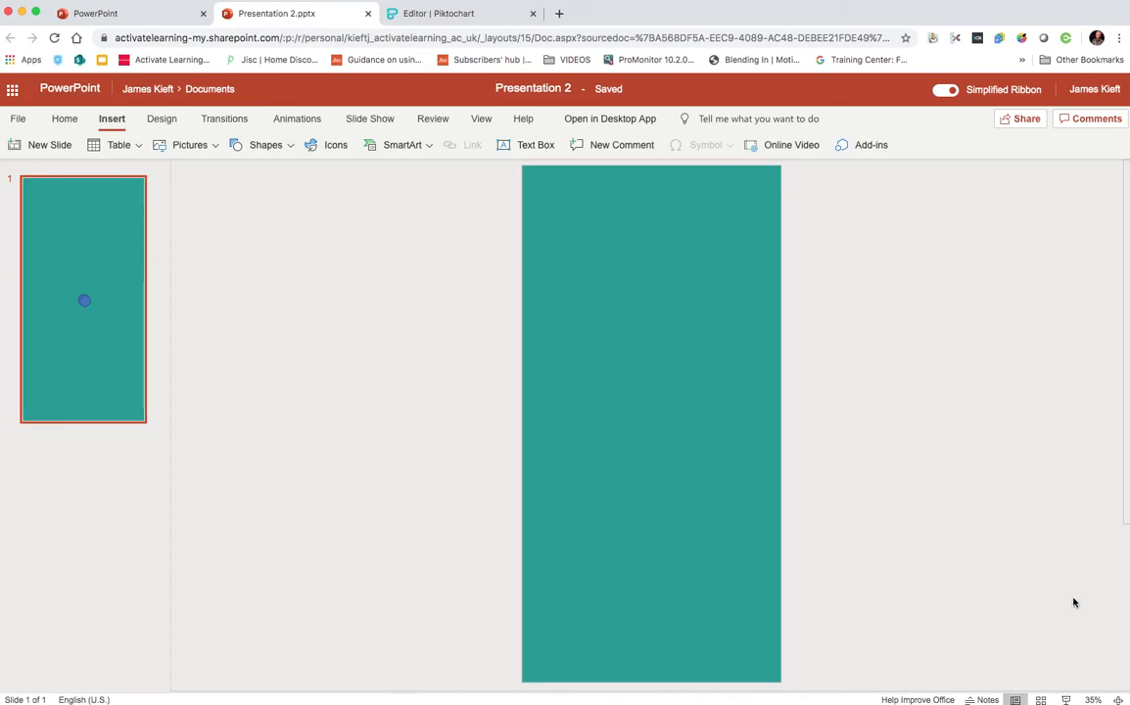
pyautogui.moveTo(88, 308); pyautogui.dragTo(162, 284)
pyautogui.click(635, 262)
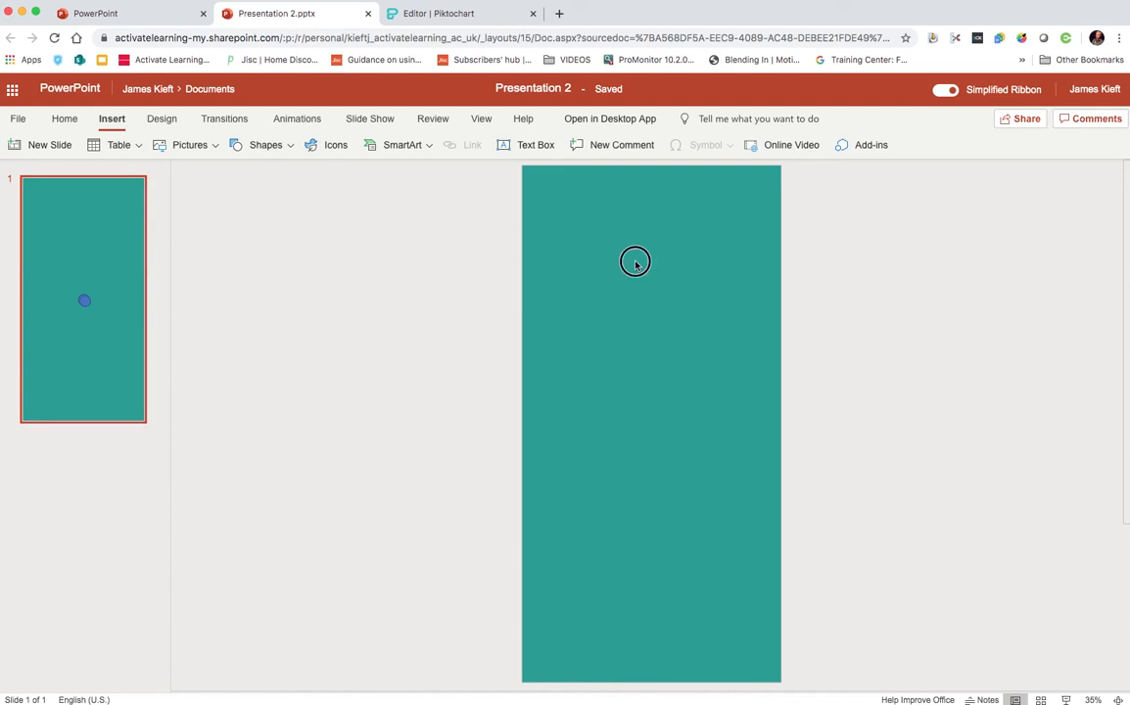
# Insert a third oval shape on the slide
pyautogui.click(266, 145)
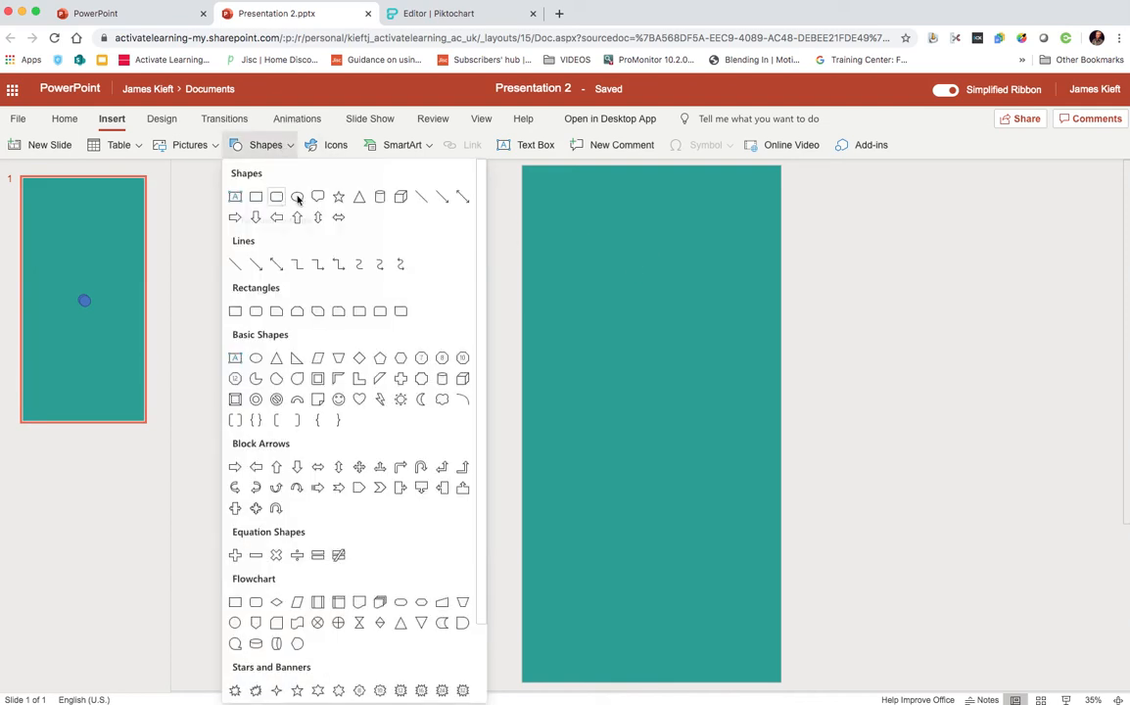
pyautogui.click(297, 197)
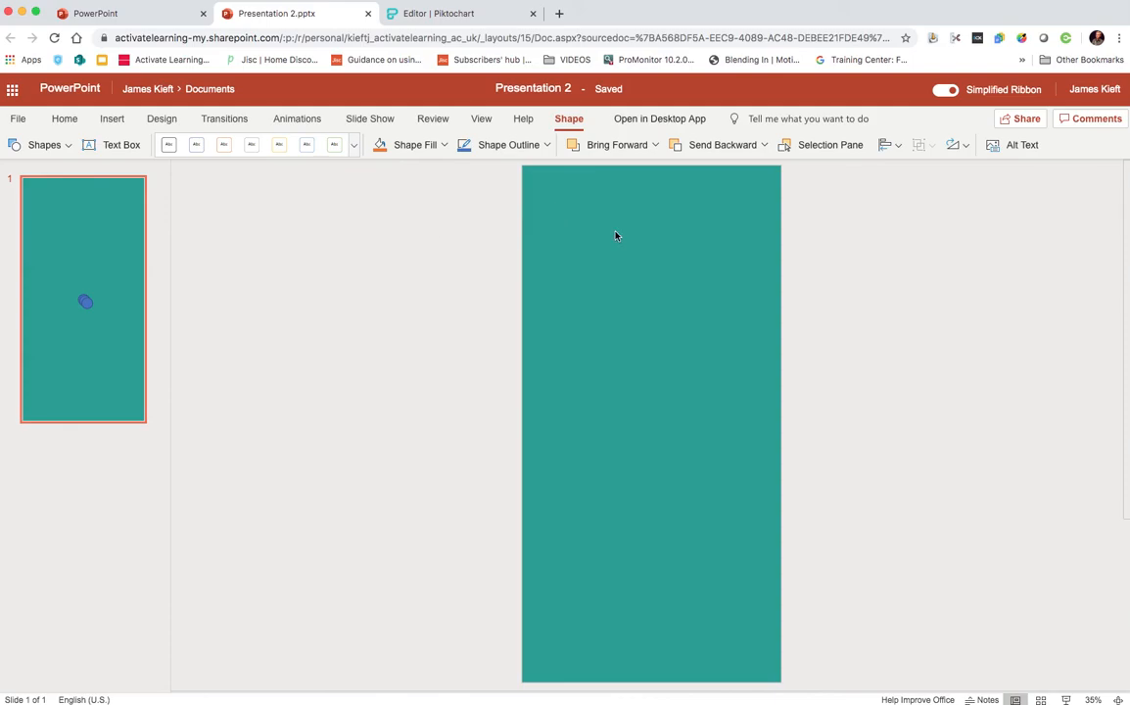
pyautogui.click(642, 355)
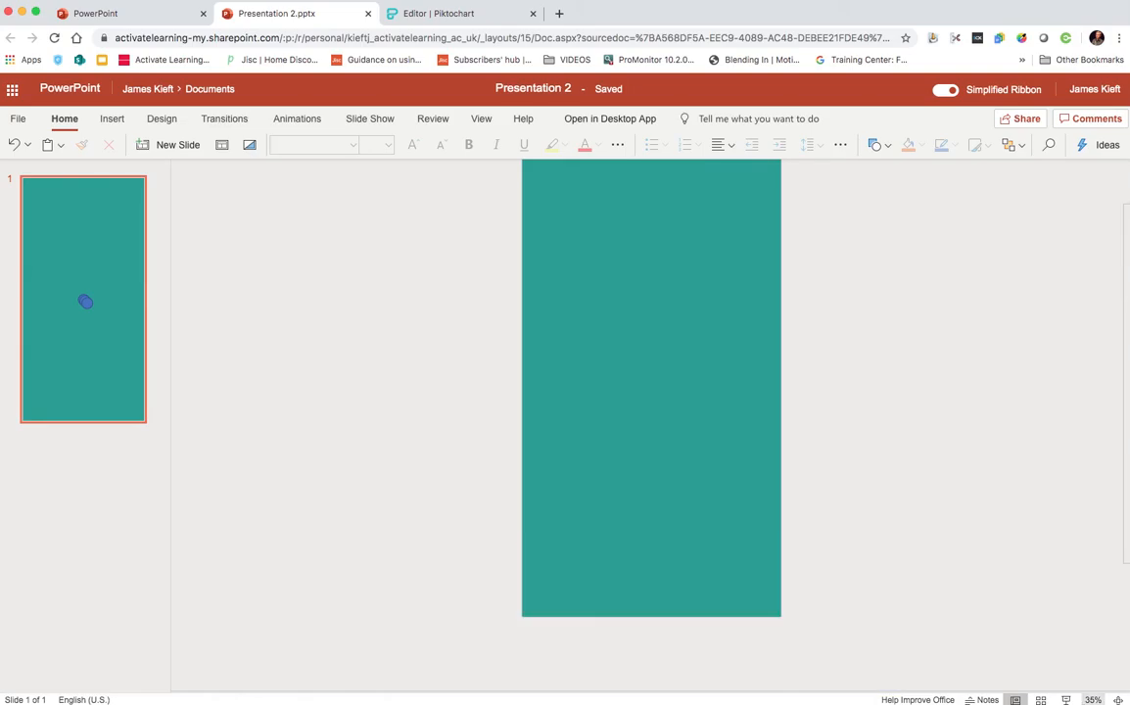
# Move two of the overlapping circles from the slide's centre to its upper-left area, side by side
pyautogui.click(1095, 699)
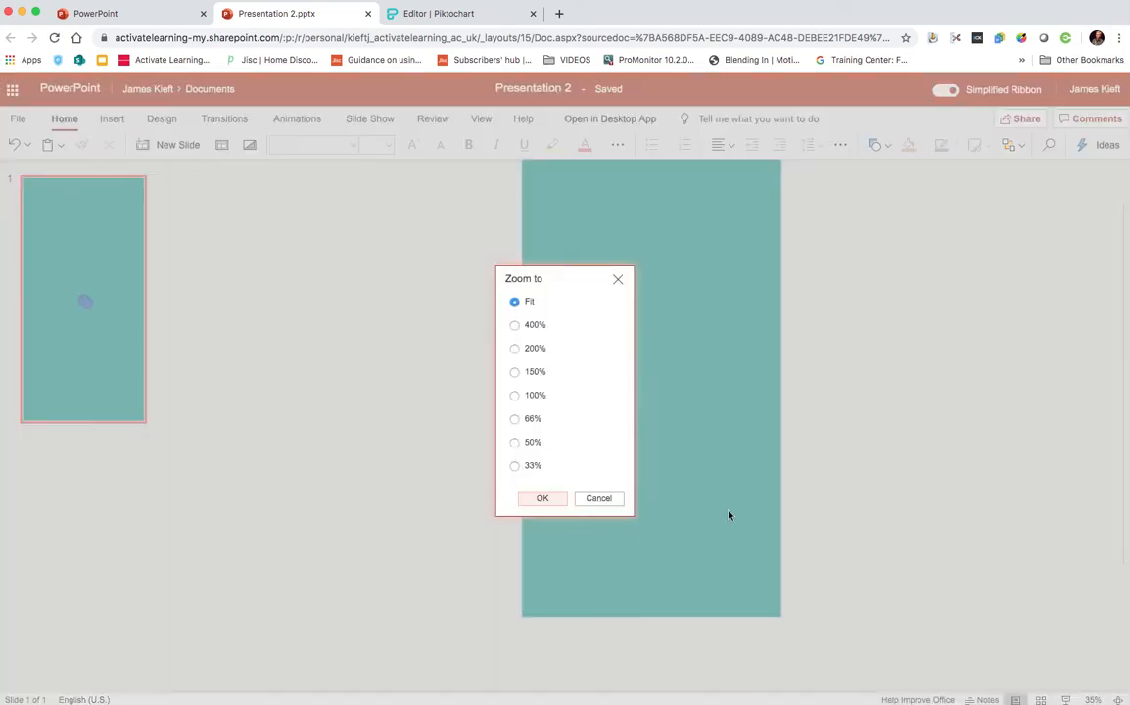
pyautogui.click(561, 500)
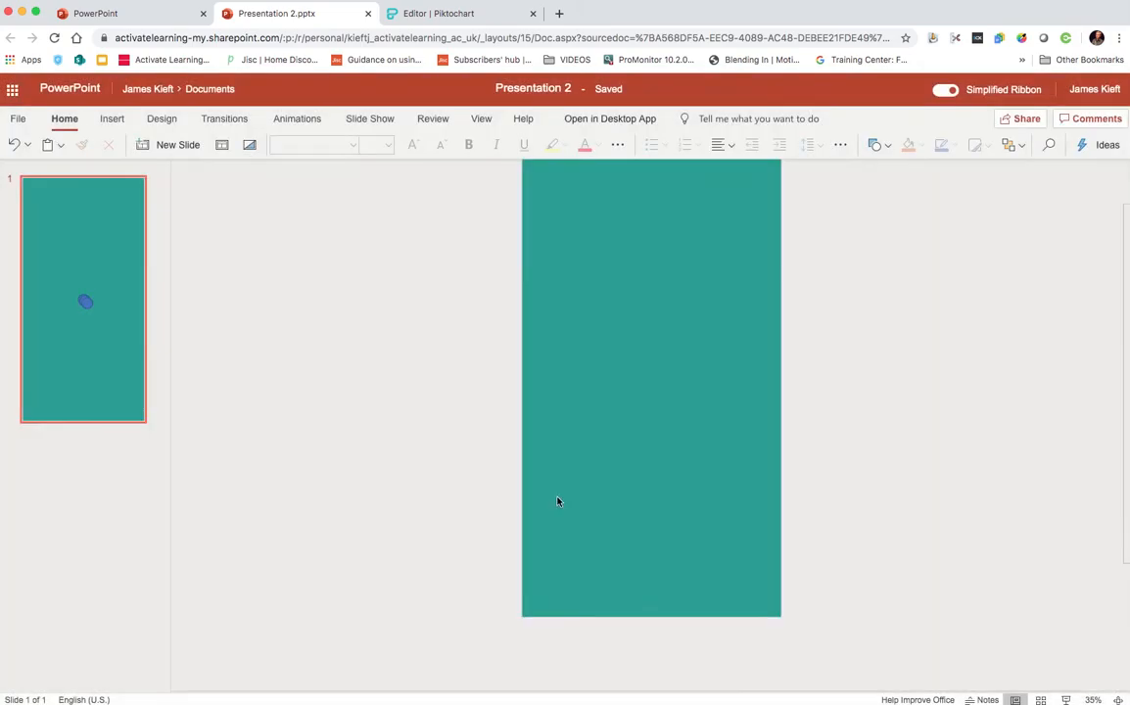
pyautogui.moveTo(658, 429); pyautogui.dragTo(570, 219)
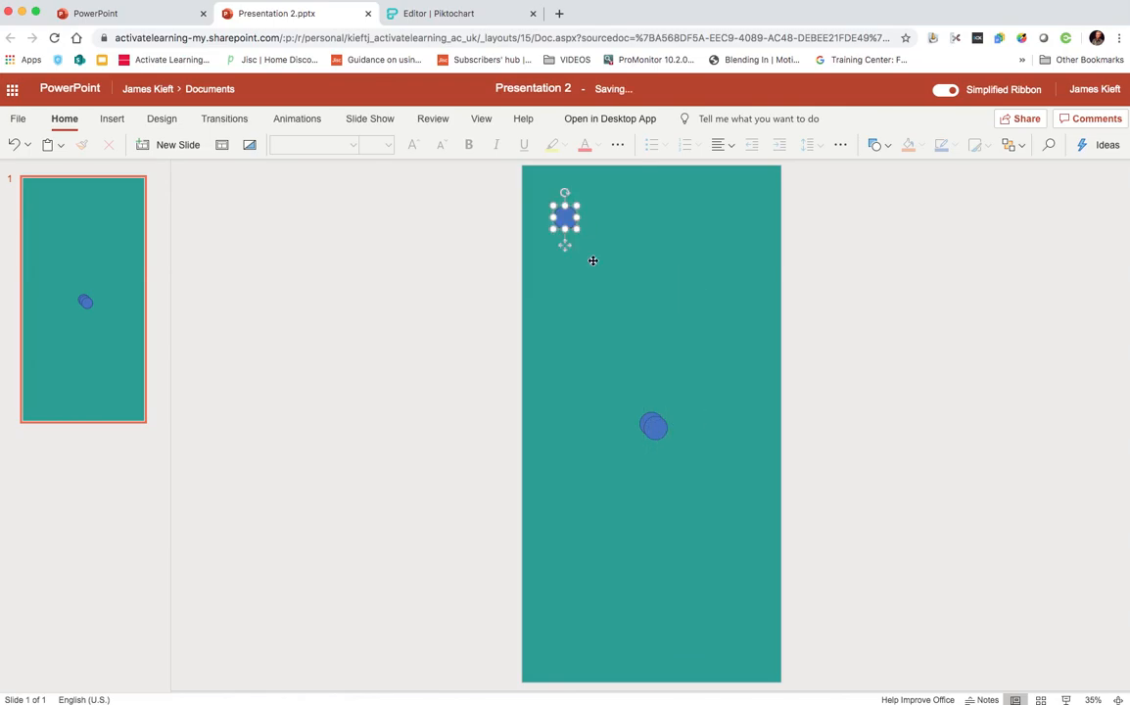
pyautogui.moveTo(653, 426); pyautogui.dragTo(619, 223)
# Remove the outline of the upper-left circle and fill it with the recently used background teal
pyautogui.click(566, 219)
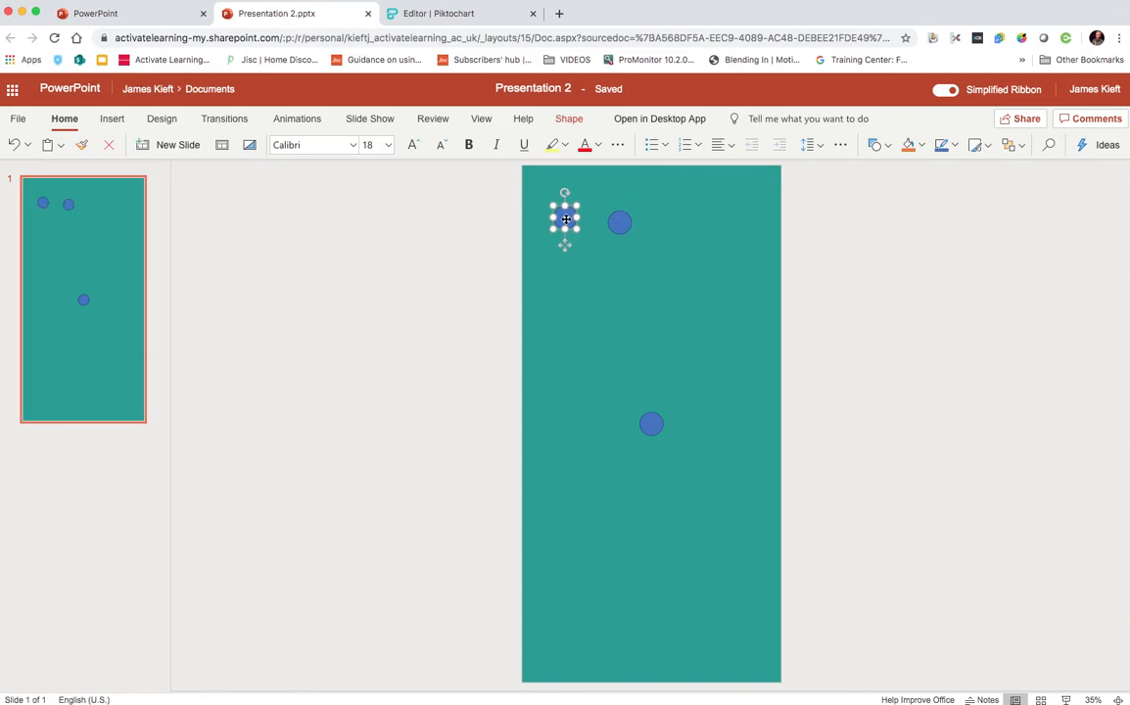
pyautogui.click(957, 152)
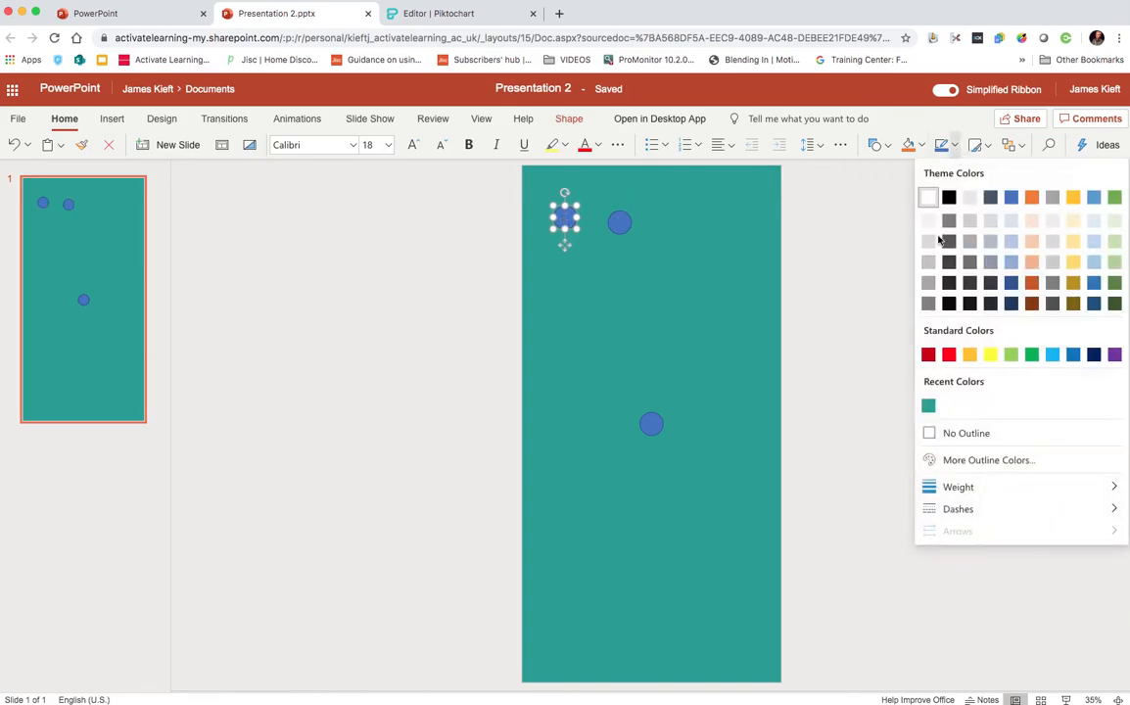
pyautogui.click(946, 433)
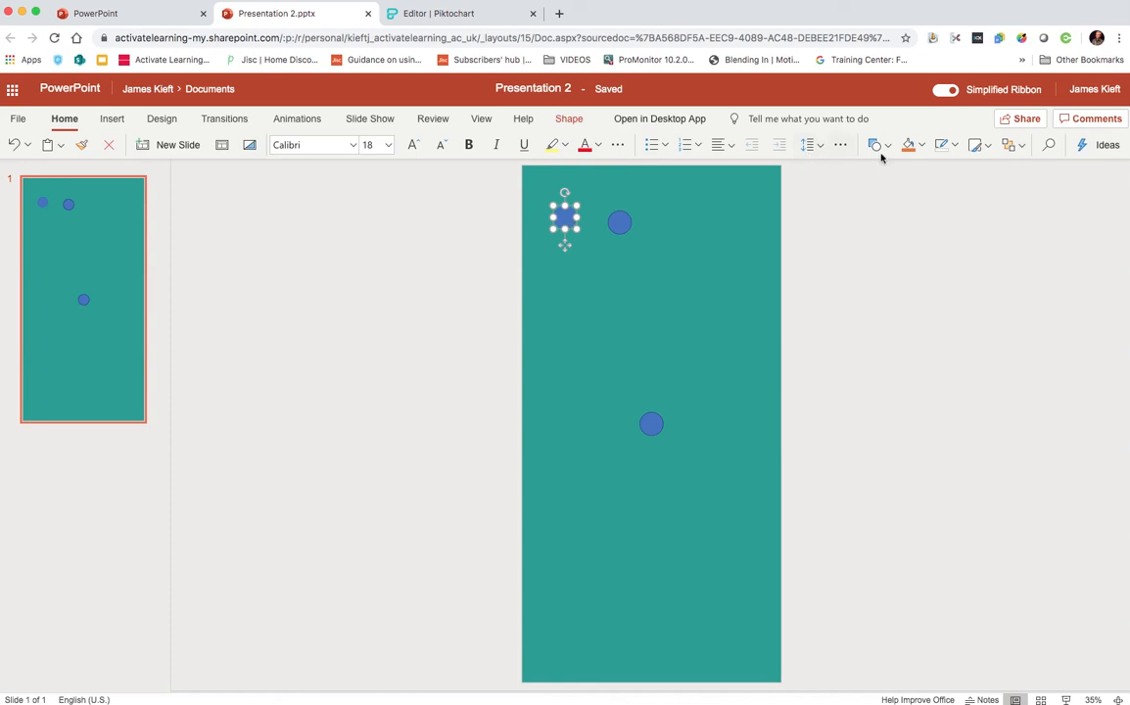
pyautogui.click(922, 147)
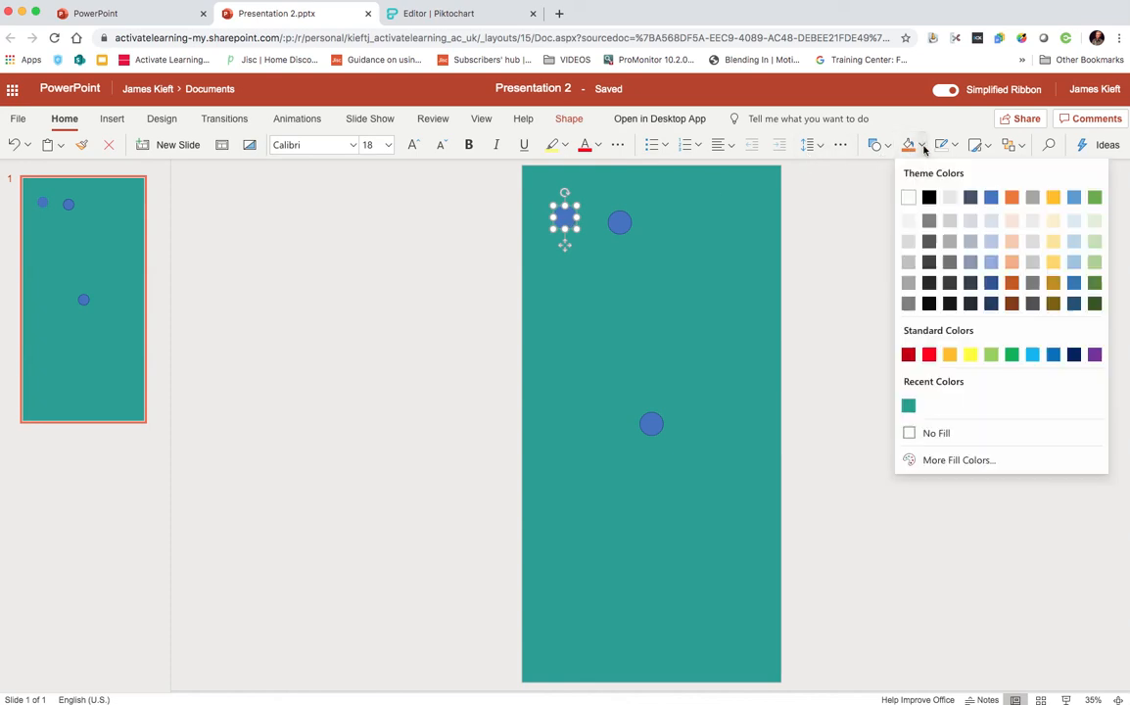
pyautogui.click(910, 408)
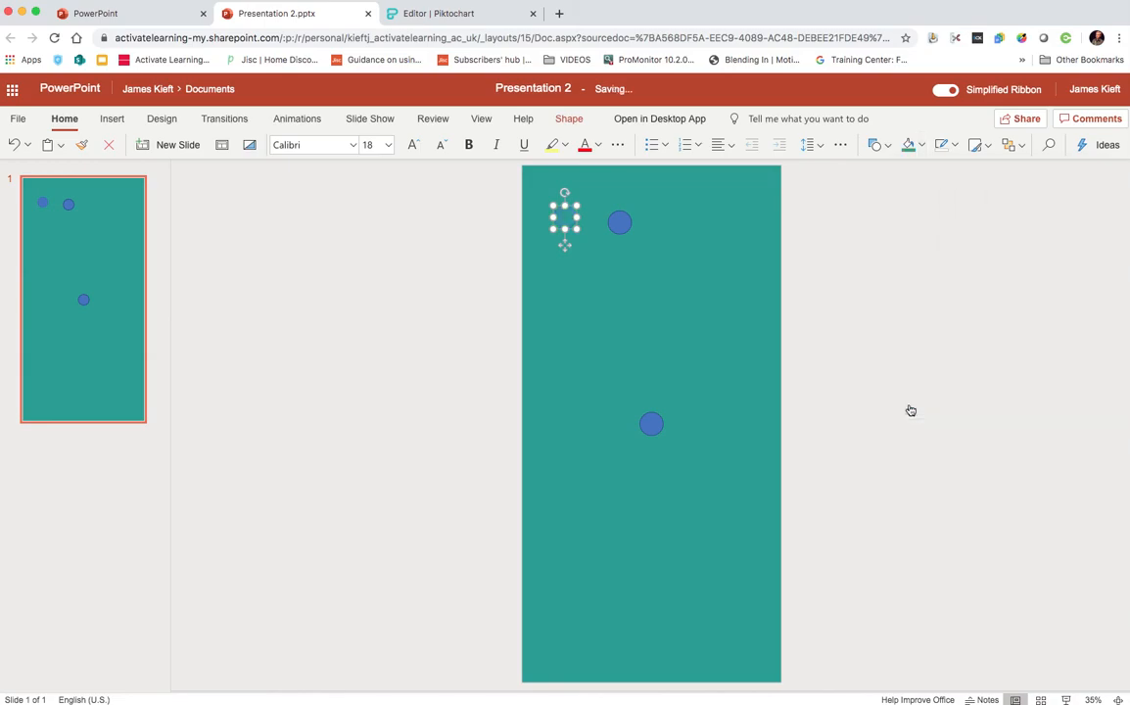
# Fill the upper-left circle with the custom darker teal 228a81
pyautogui.click(923, 145)
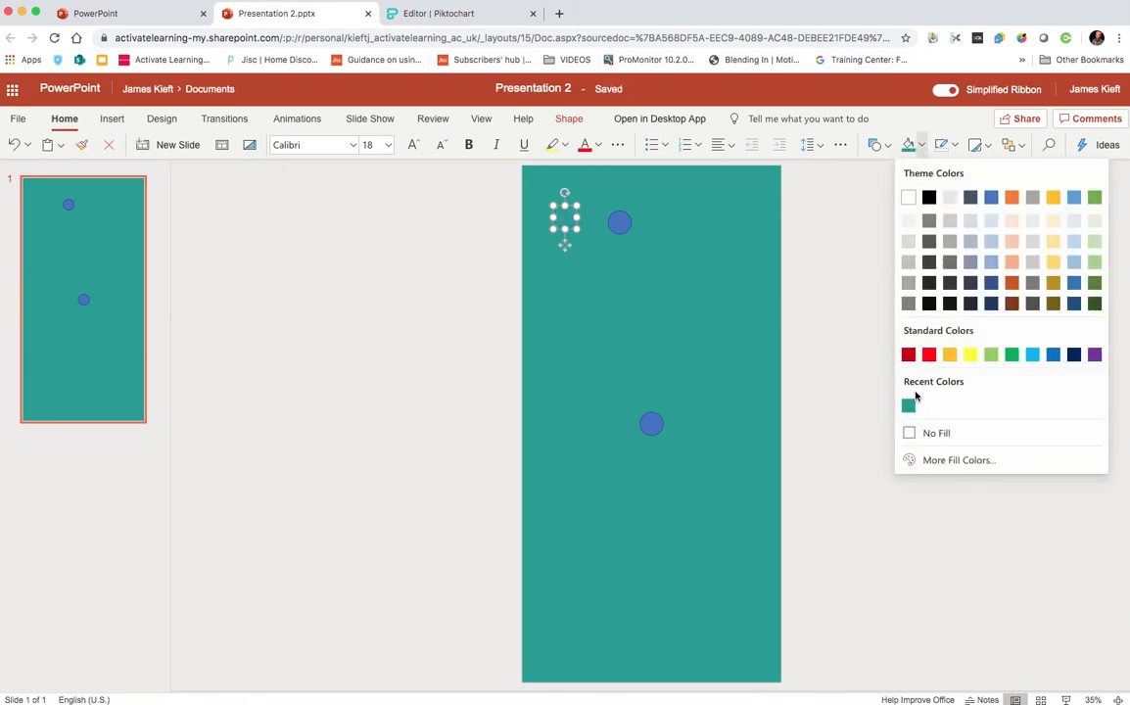
pyautogui.click(938, 460)
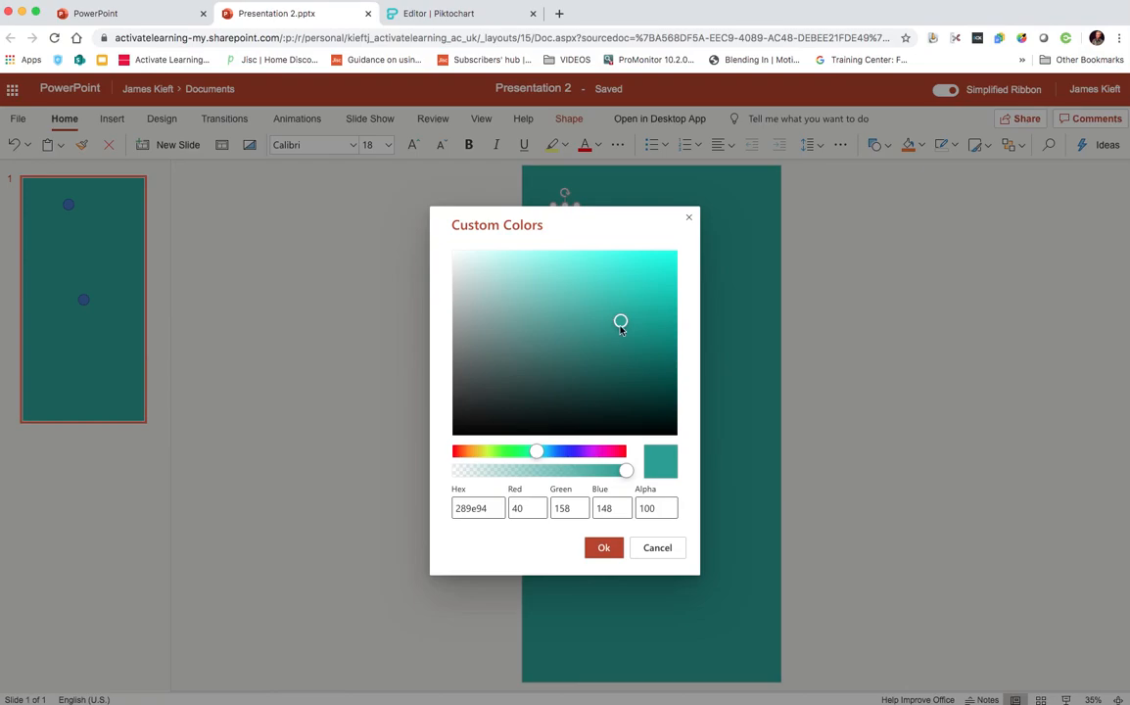
pyautogui.moveTo(621, 322); pyautogui.dragTo(623, 338)
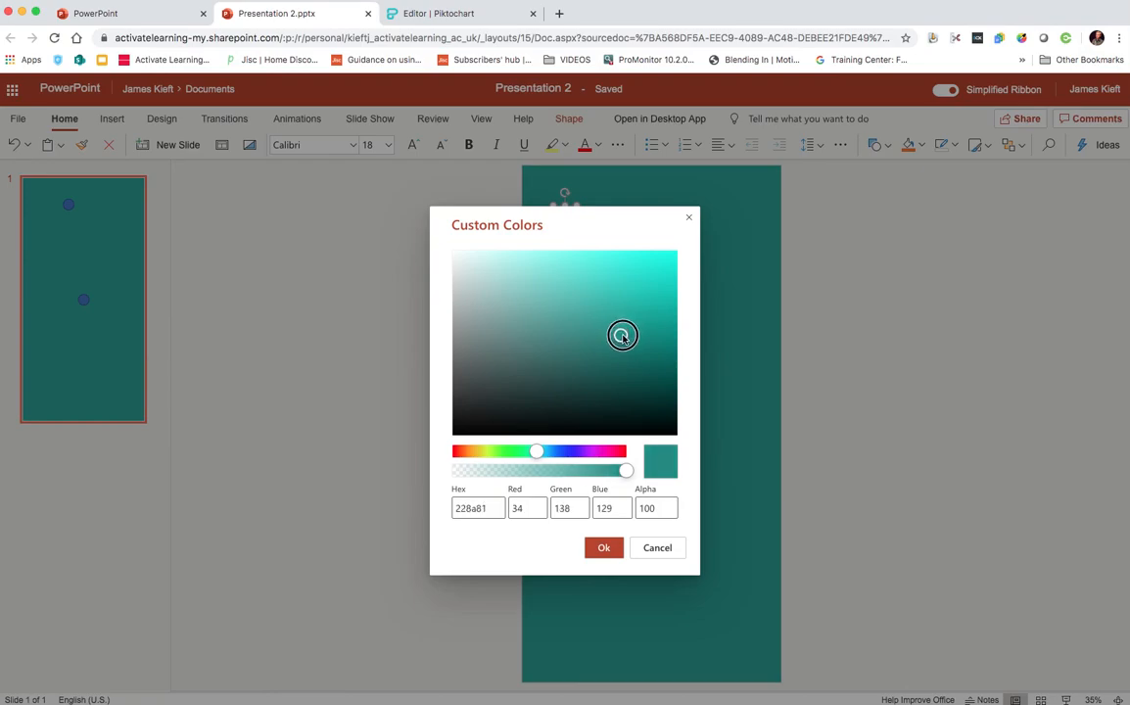
pyautogui.click(609, 548)
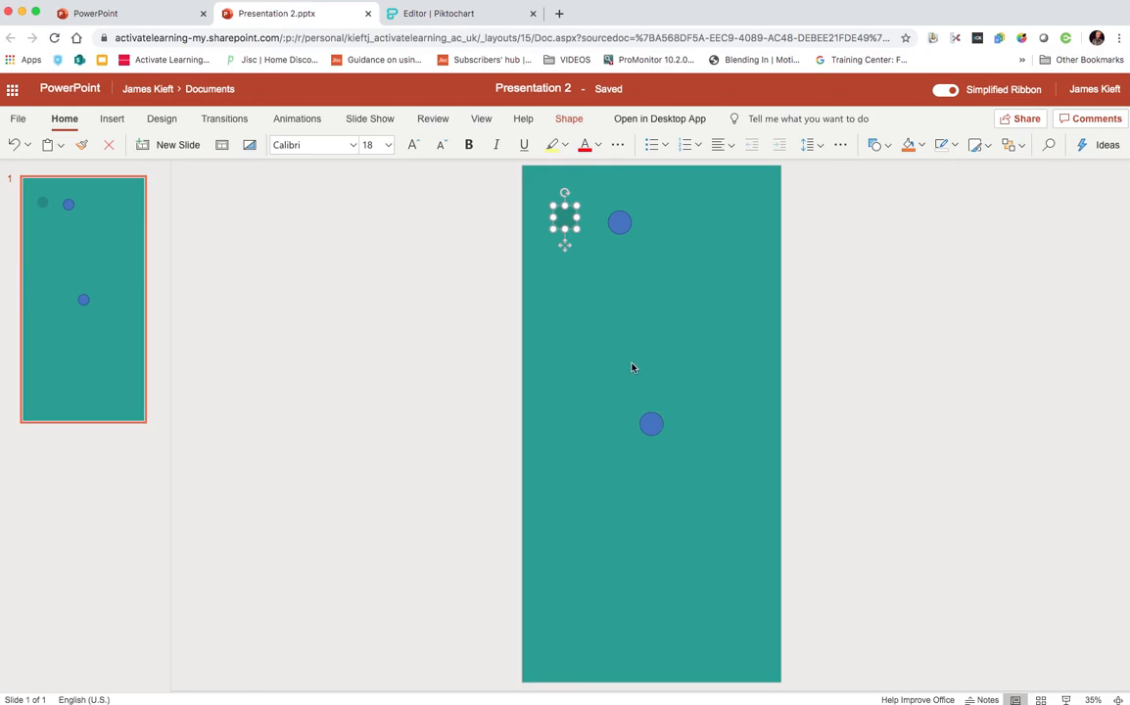
# Delete the two blue circles from the slide
pyautogui.click(651, 426)
pyautogui.press('Delete')
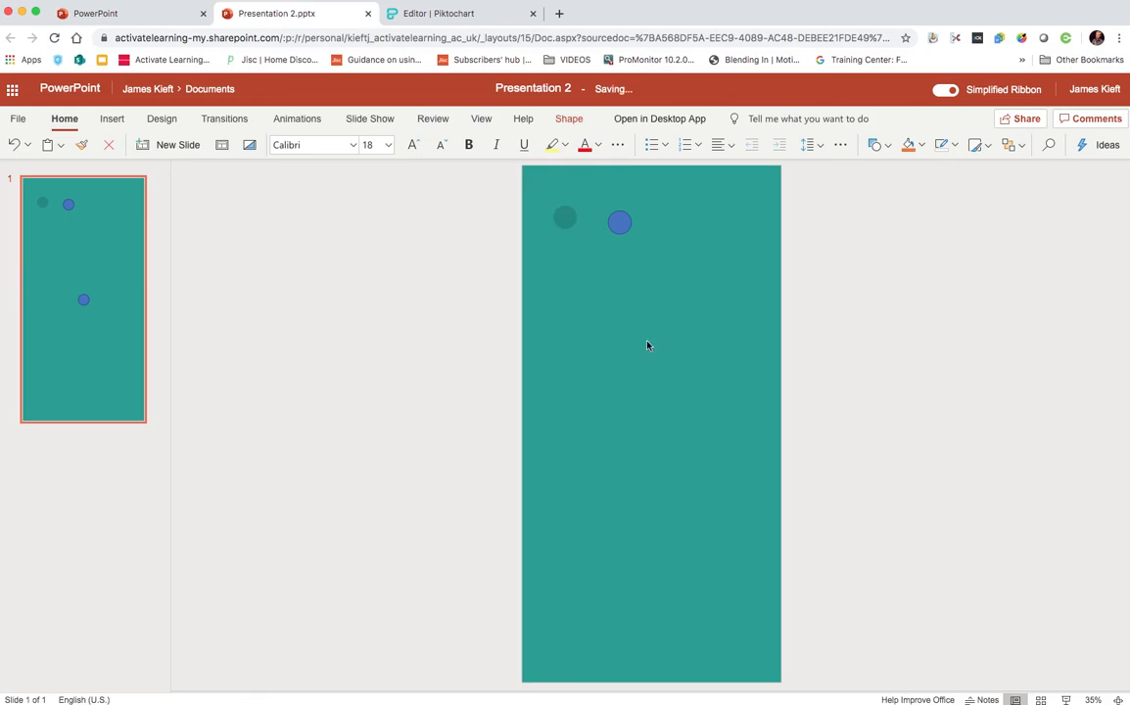
pyautogui.click(619, 222)
pyautogui.press('Delete')
# Enlarge the dark teal circle slightly and move it closer to the slide's upper-left corner
pyautogui.click(565, 219)
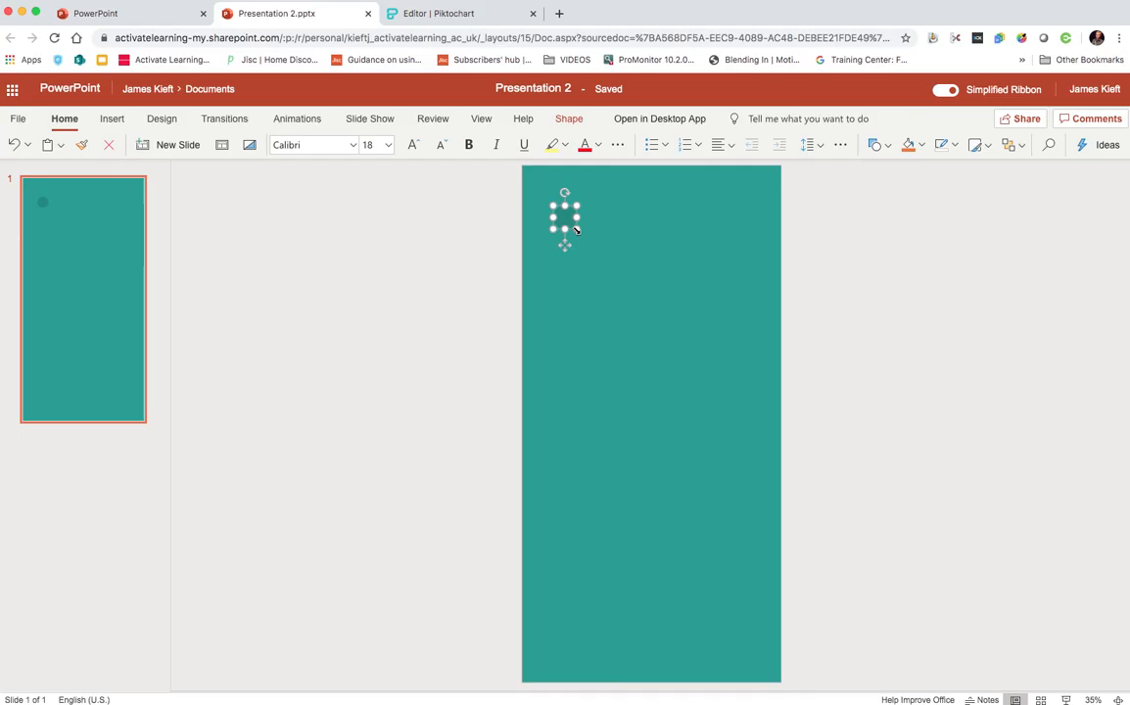
pyautogui.click(580, 241)
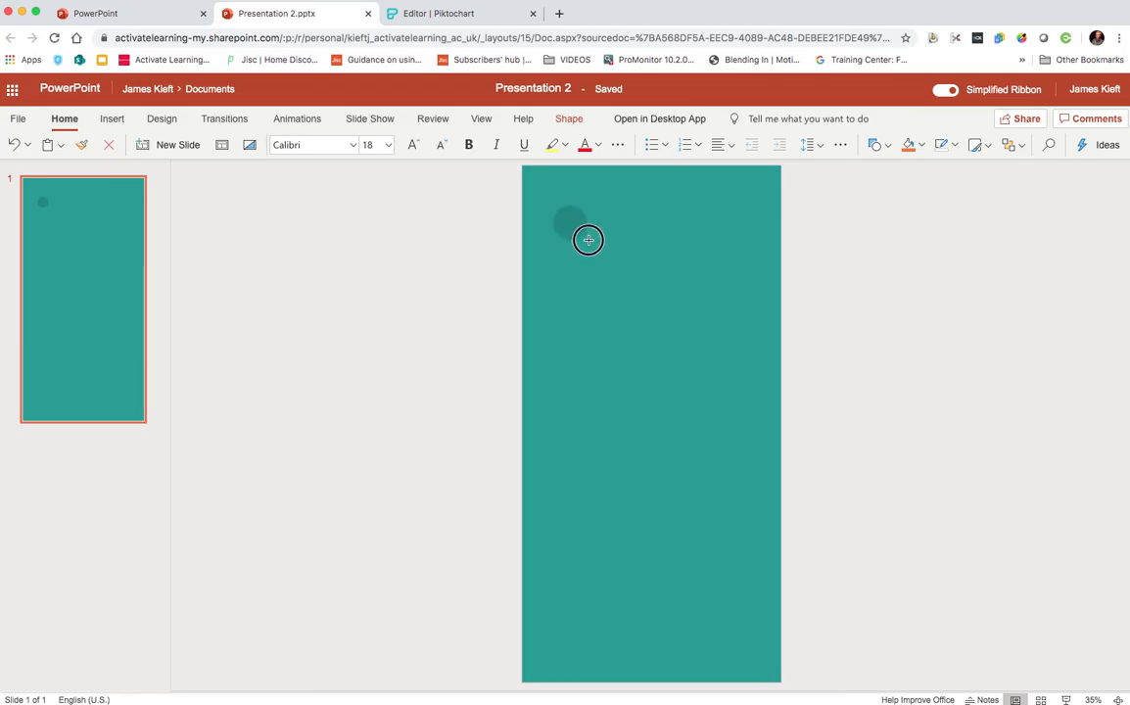
pyautogui.moveTo(564, 229); pyautogui.dragTo(554, 204)
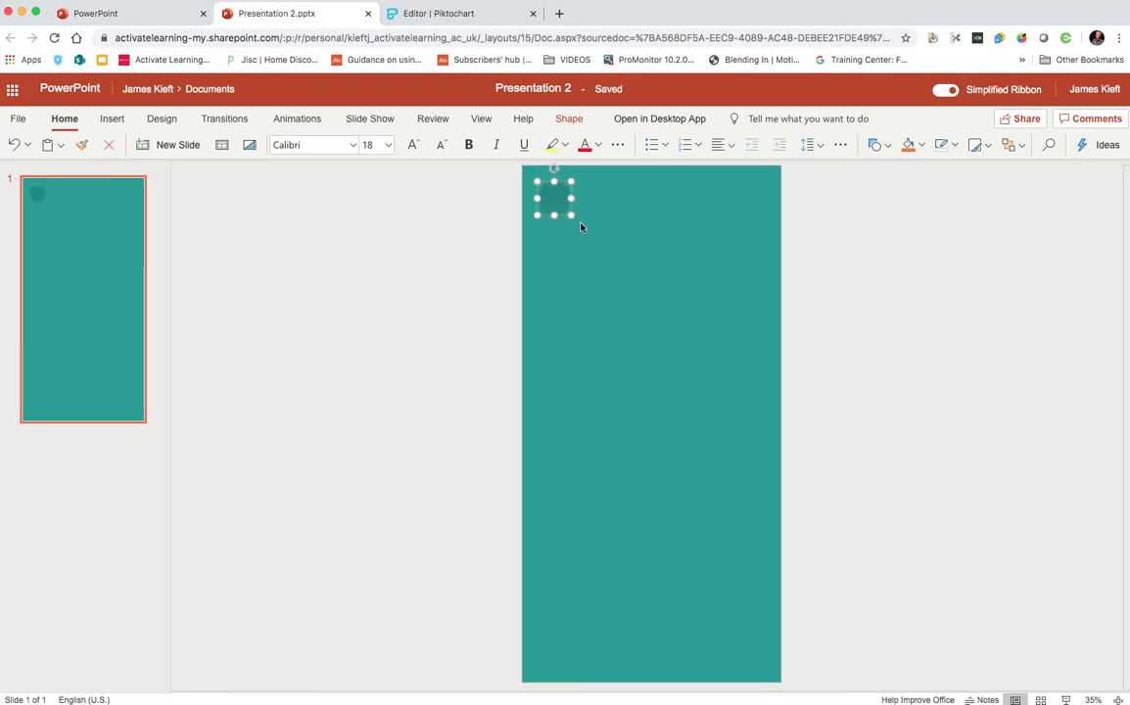
# Add a slightly smaller copy of the dark teal circle to the right of the original
pyautogui.press('super+v')
pyautogui.moveTo(564, 210); pyautogui.dragTo(611, 200)
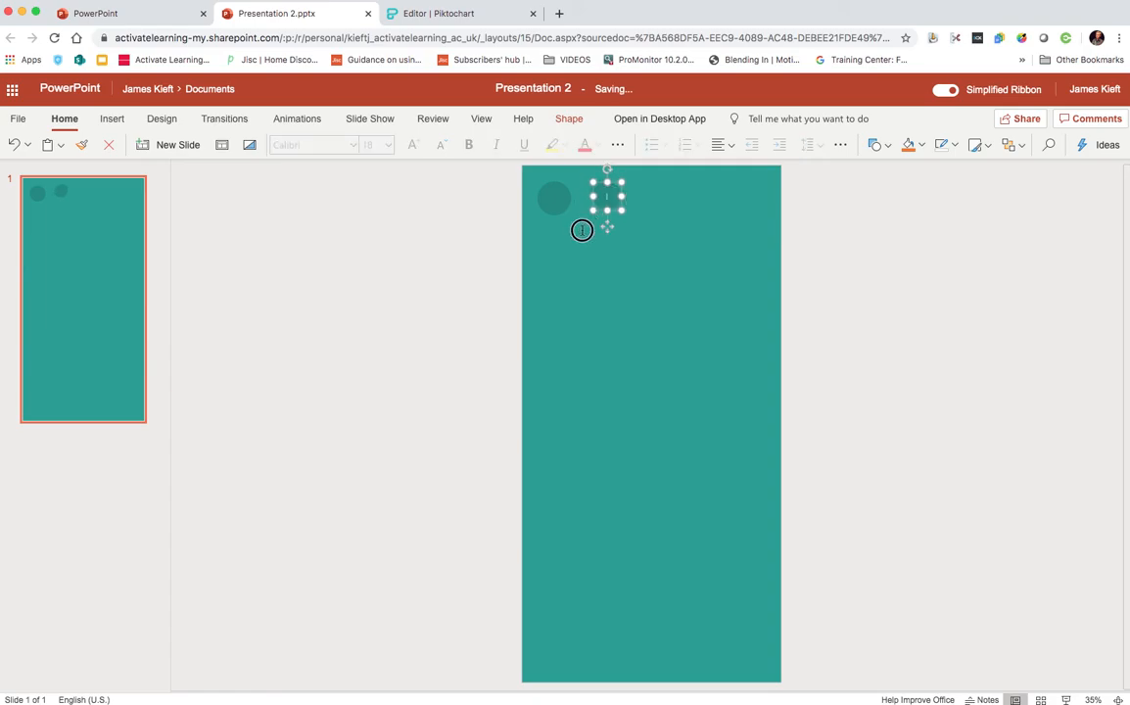
pyautogui.click(706, 265)
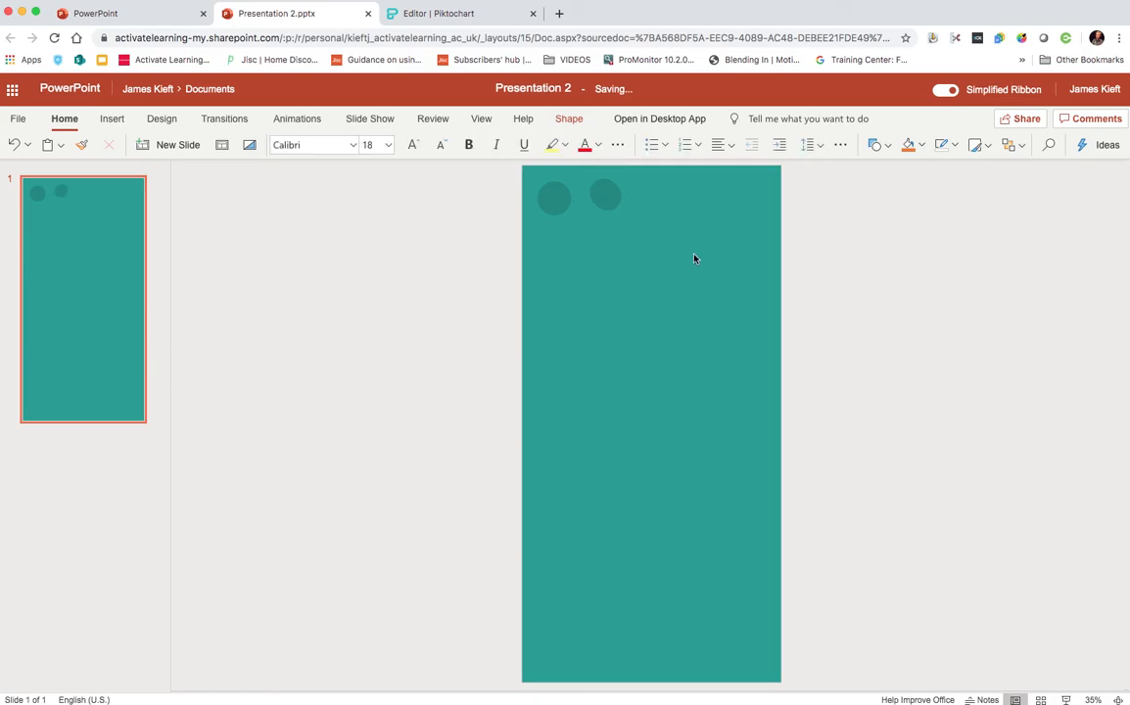
# Add two more copies of the smaller circle, placed diagonally down and left towards the slide's left edge
pyautogui.moveTo(615, 199); pyautogui.dragTo(588, 231)
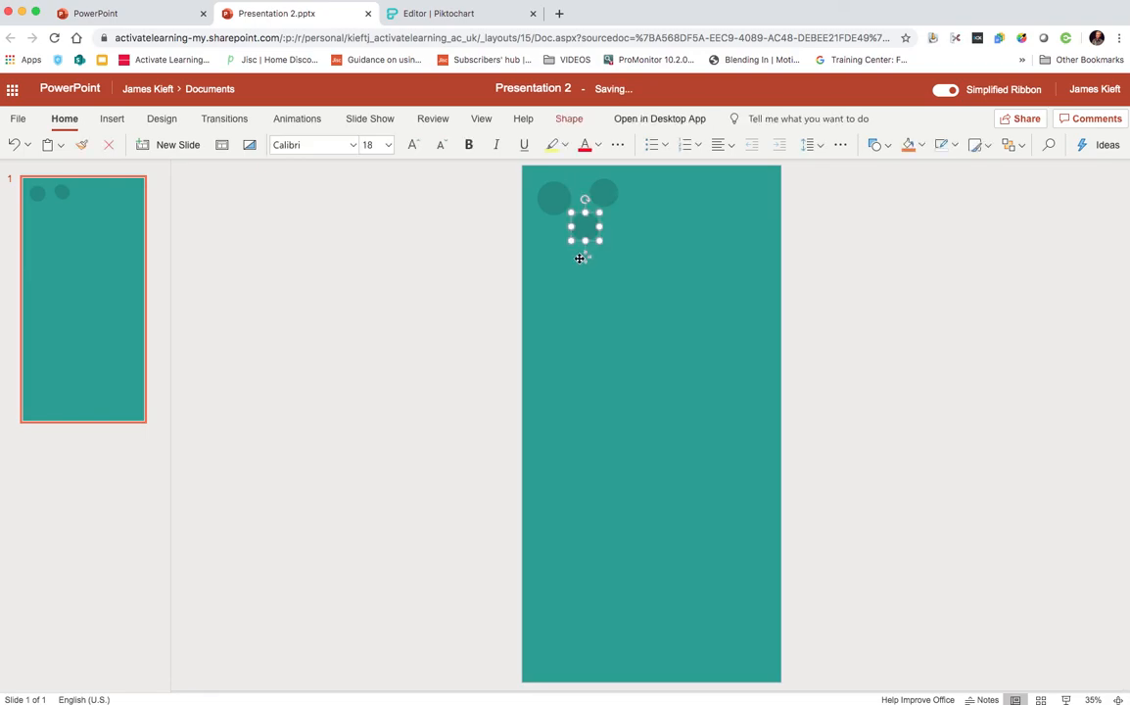
pyautogui.moveTo(583, 255); pyautogui.dragTo(587, 258)
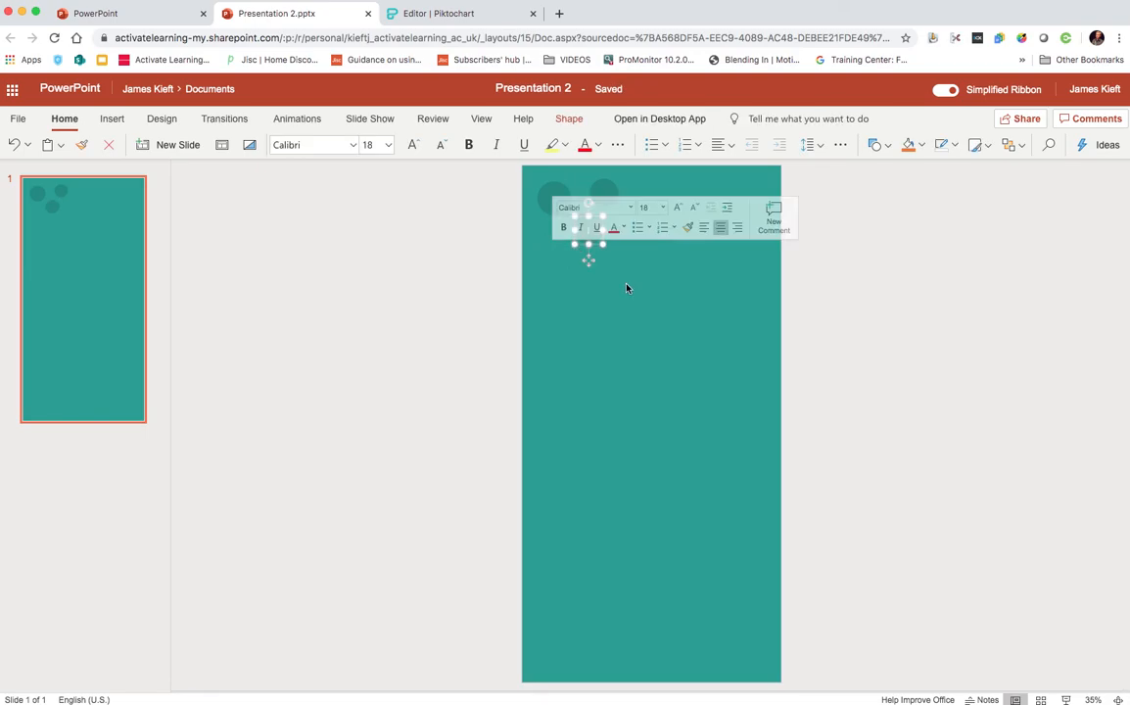
pyautogui.click(682, 260)
pyautogui.click(595, 235)
pyautogui.click(565, 260)
pyautogui.moveTo(565, 261)
pyautogui.mouseDown()
pyautogui.moveTo(540, 257)
pyautogui.moveTo(557, 252)
pyautogui.mouseUp()
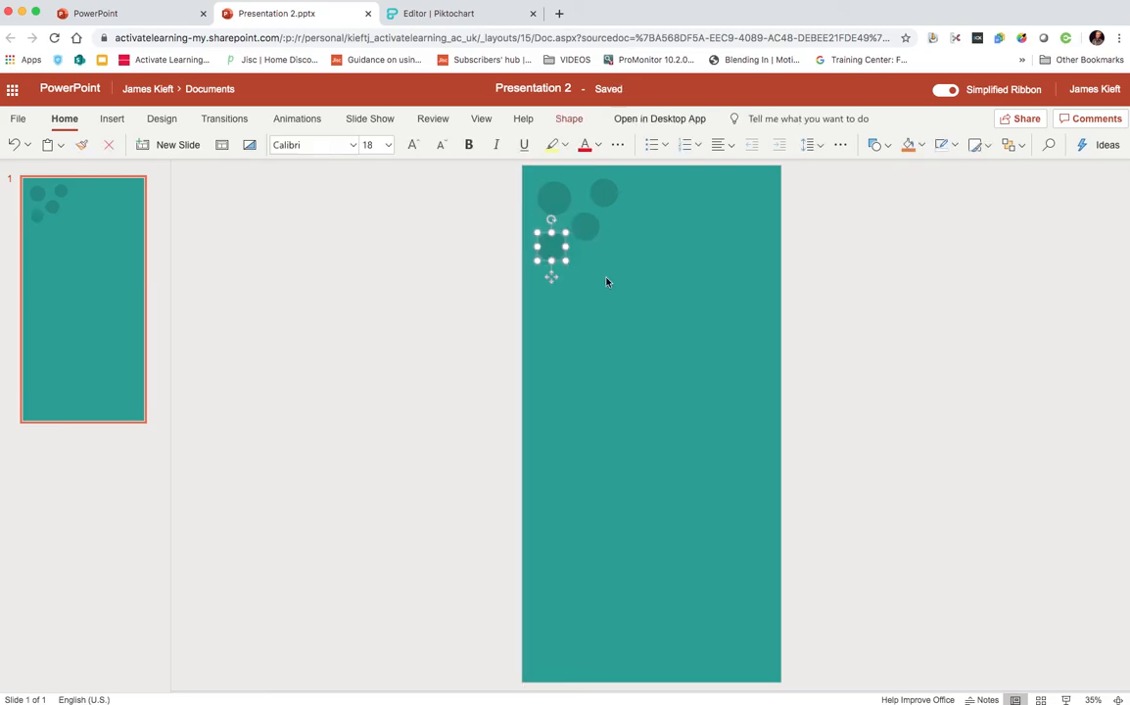
# Copy the diagonal row of three smaller circles and place the copies below and to the right of it
pyautogui.keyDown('shift'); pyautogui.click(595, 227); pyautogui.keyUp('shift')
pyautogui.keyDown('shift'); pyautogui.click(601, 194); pyautogui.keyUp('shift')
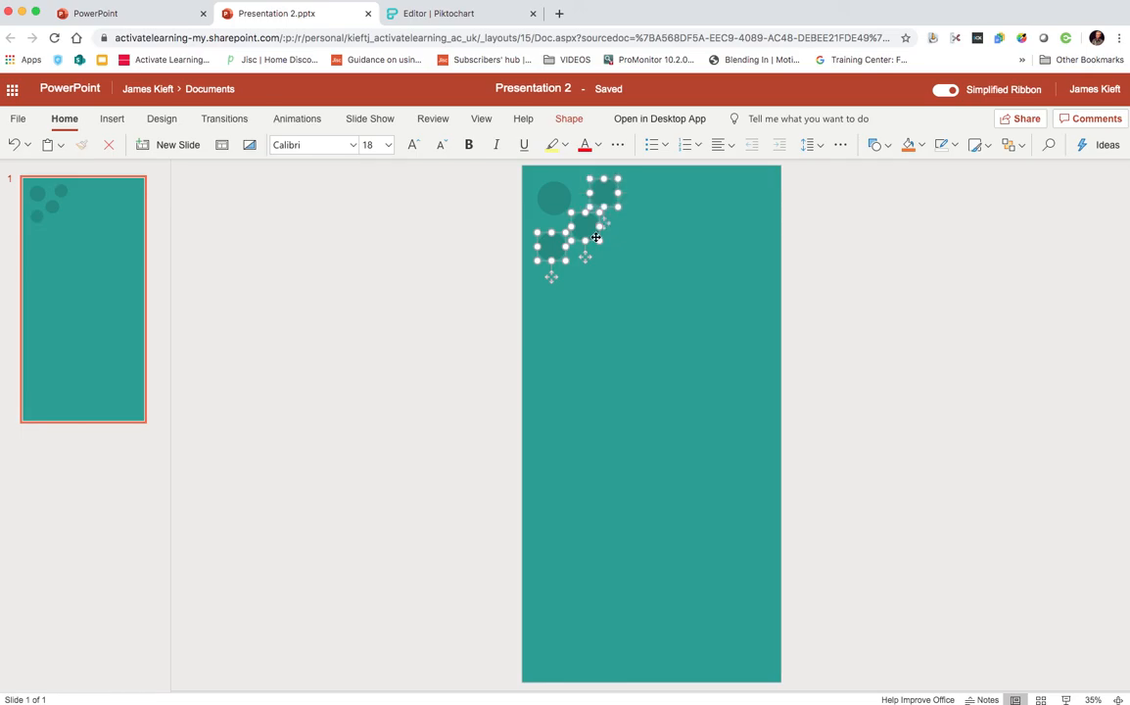
pyautogui.moveTo(596, 237); pyautogui.dragTo(614, 275)
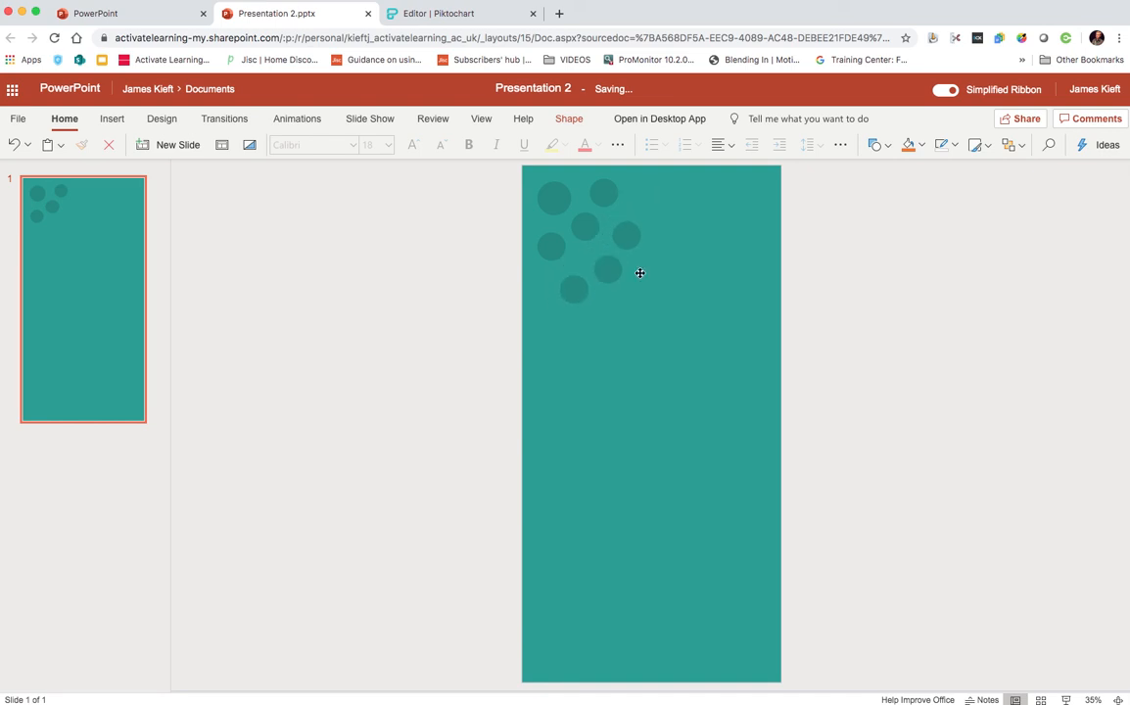
pyautogui.click(677, 251)
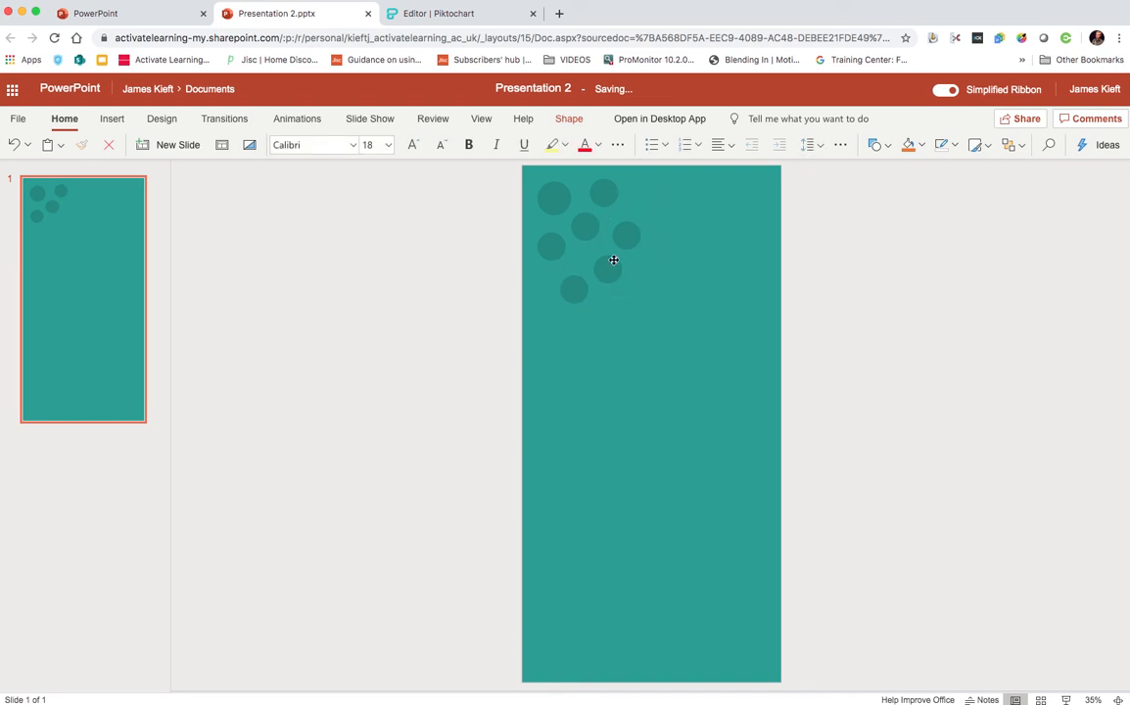
# Reposition the three circles of the new lower diagonal row closer to the row above
pyautogui.click(565, 289)
pyautogui.moveTo(566, 290); pyautogui.dragTo(565, 290)
pyautogui.moveTo(609, 273); pyautogui.dragTo(625, 242)
# Shrink the three circles of the lower diagonal row slightly
pyautogui.click(566, 287)
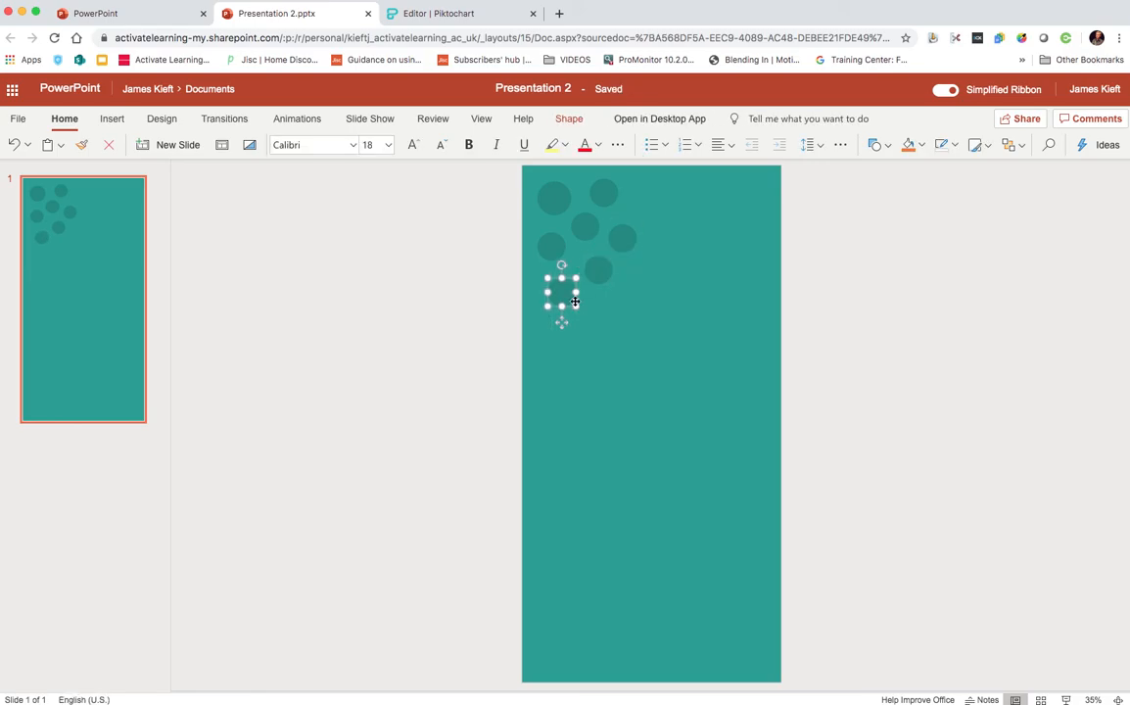
pyautogui.moveTo(577, 308); pyautogui.dragTo(635, 247)
pyautogui.click(608, 265)
pyautogui.click(627, 241)
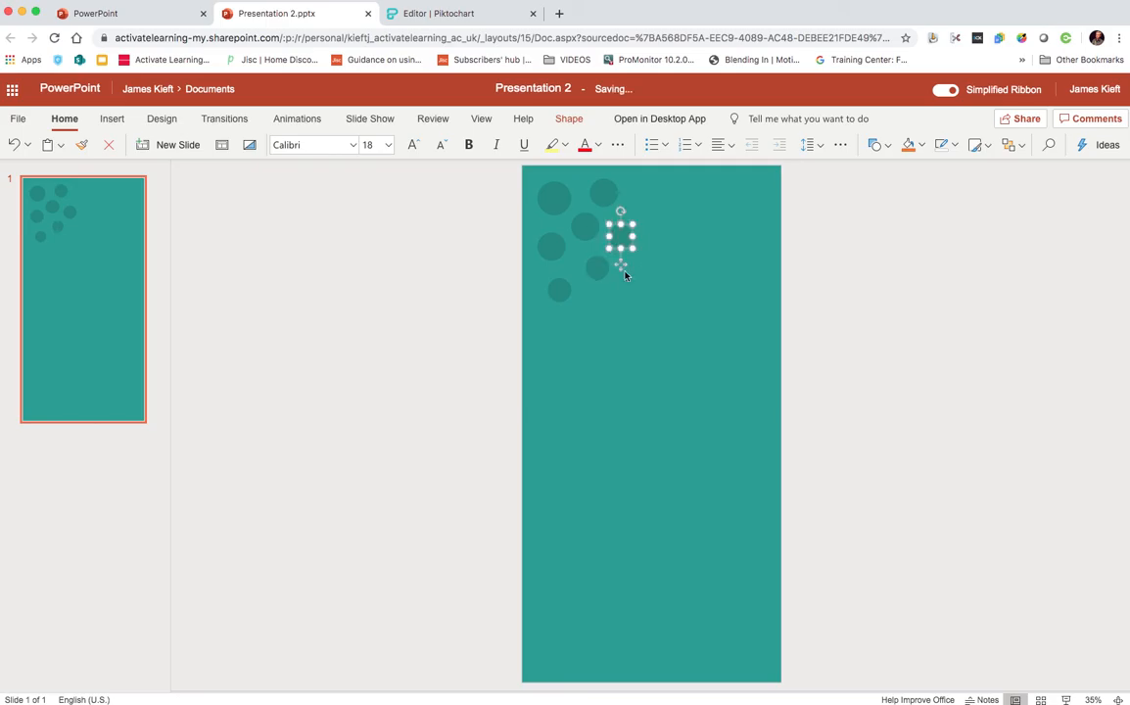
# Duplicate the lower row's rightmost circle and place the copy up and right, extending the diagonal to four circles
pyautogui.click(644, 273)
pyautogui.click(624, 237)
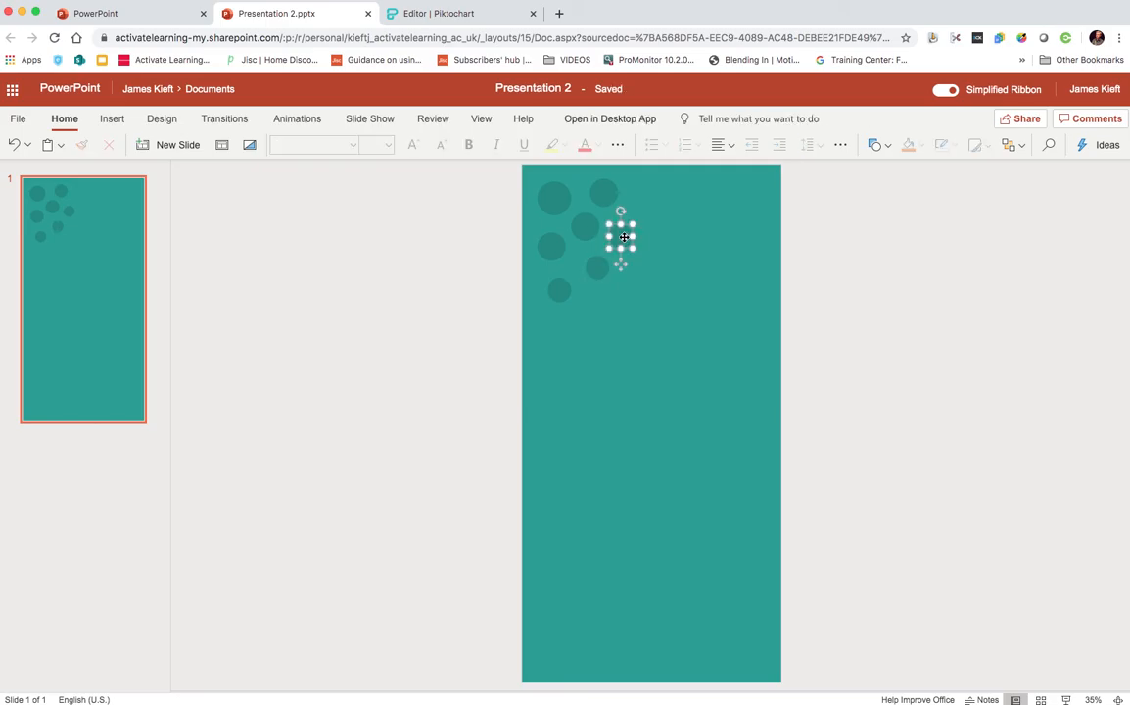
pyautogui.moveTo(623, 237); pyautogui.dragTo(647, 207)
pyautogui.click(630, 306)
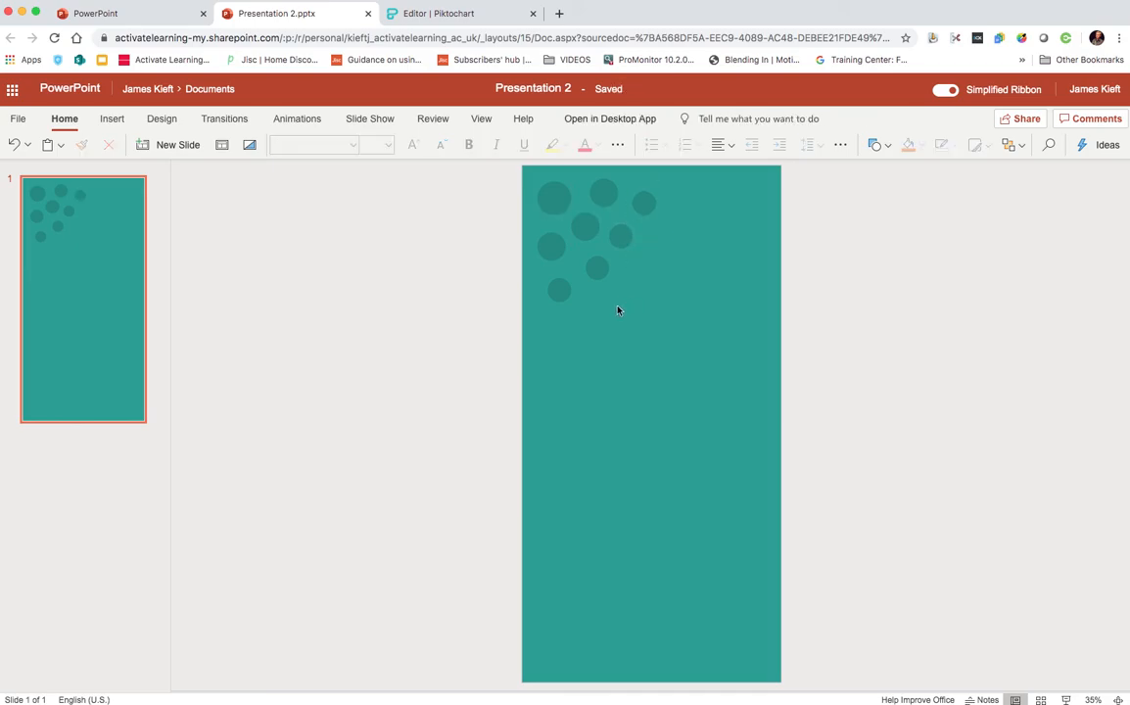
# Copy the four-circle diagonal row and place the copies just below it as another row
pyautogui.click(559, 290)
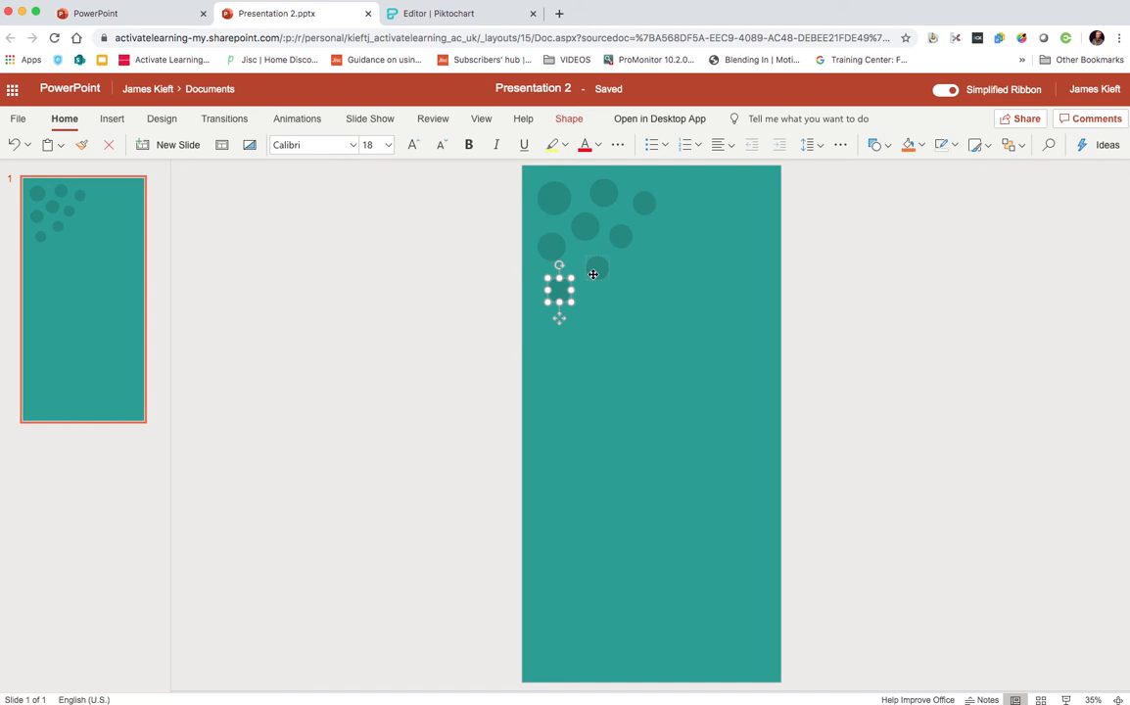
pyautogui.keyDown('shift'); pyautogui.click(595, 269); pyautogui.keyUp('shift')
pyautogui.keyDown('shift'); pyautogui.click(620, 238); pyautogui.keyUp('shift')
pyautogui.keyDown('shift'); pyautogui.click(645, 206); pyautogui.keyUp('shift')
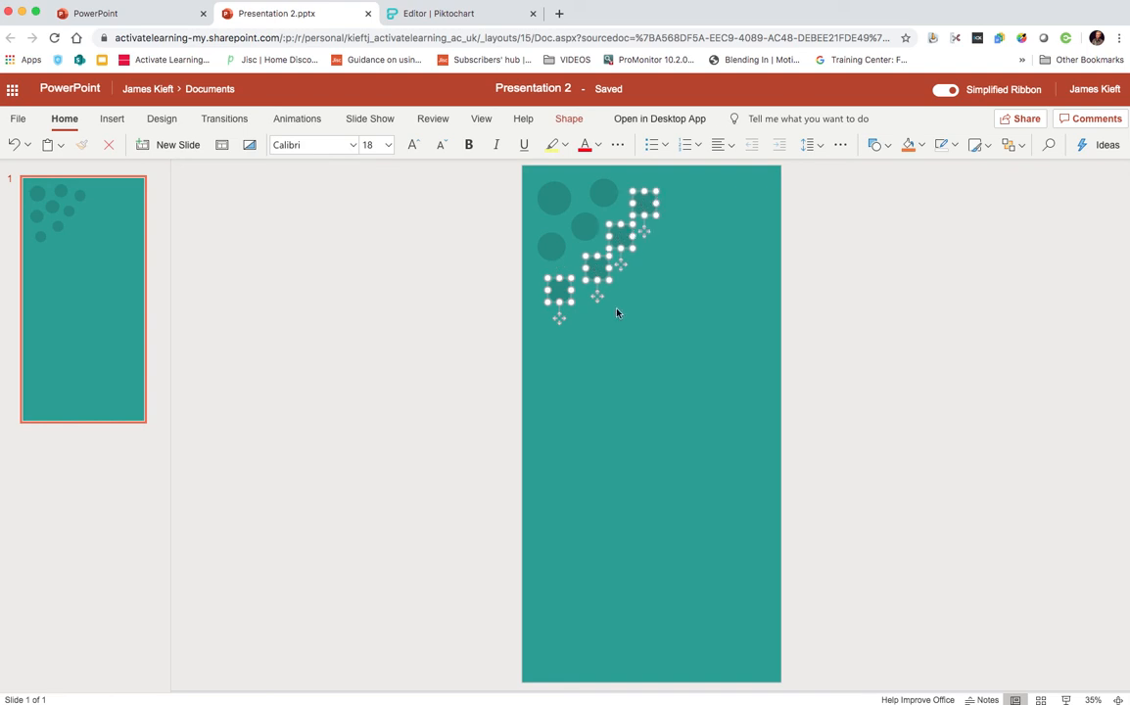
pyautogui.press('super+v')
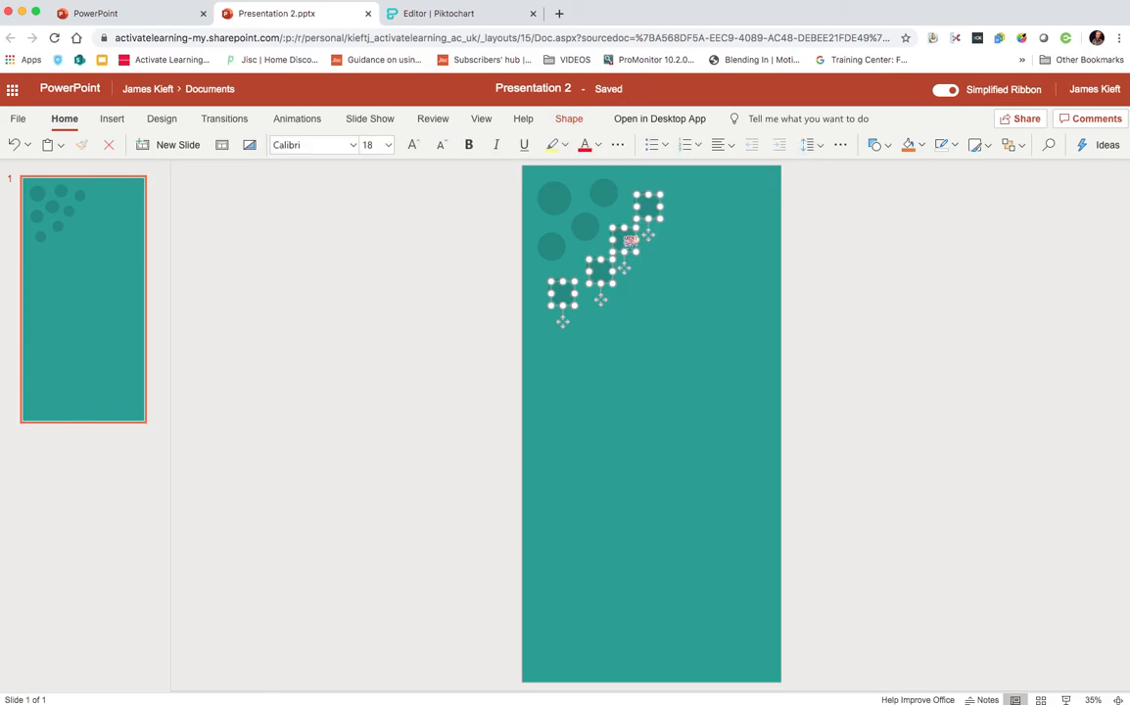
pyautogui.moveTo(631, 244); pyautogui.dragTo(632, 283)
pyautogui.click(585, 357)
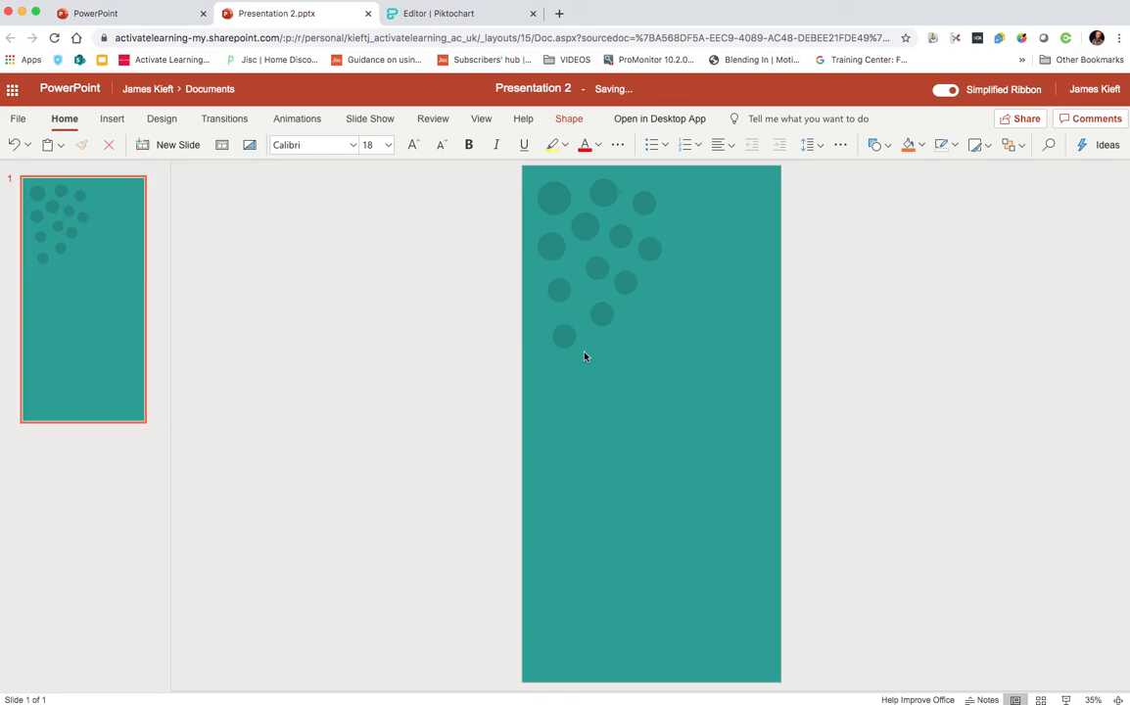
# Adjust the positions of the four circles in the lowest diagonal row to even out their spacing
pyautogui.moveTo(573, 344); pyautogui.dragTo(560, 329)
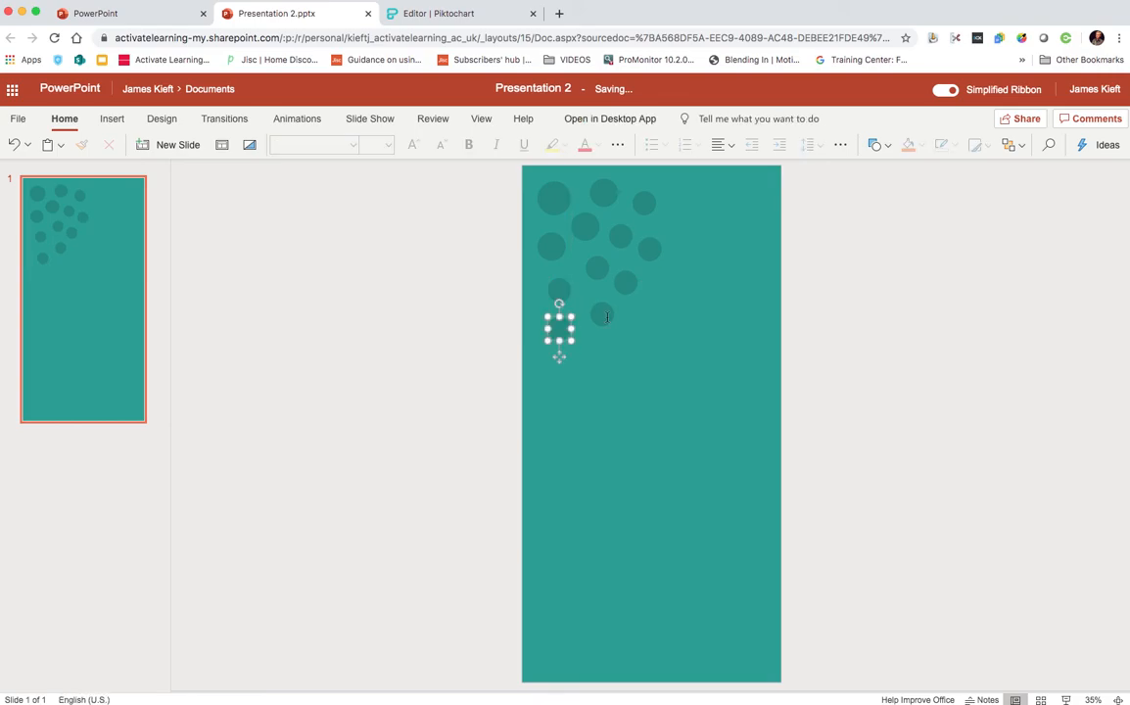
pyautogui.click(600, 307)
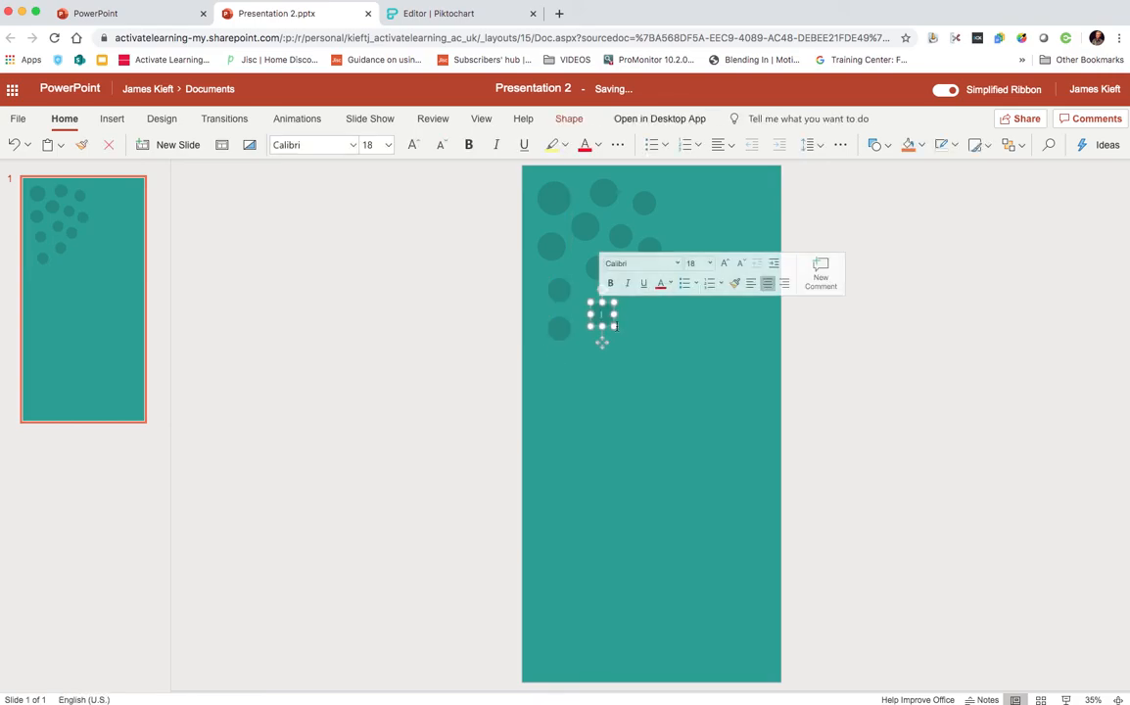
pyautogui.click(657, 357)
pyautogui.click(608, 319)
pyautogui.moveTo(608, 313); pyautogui.dragTo(598, 310)
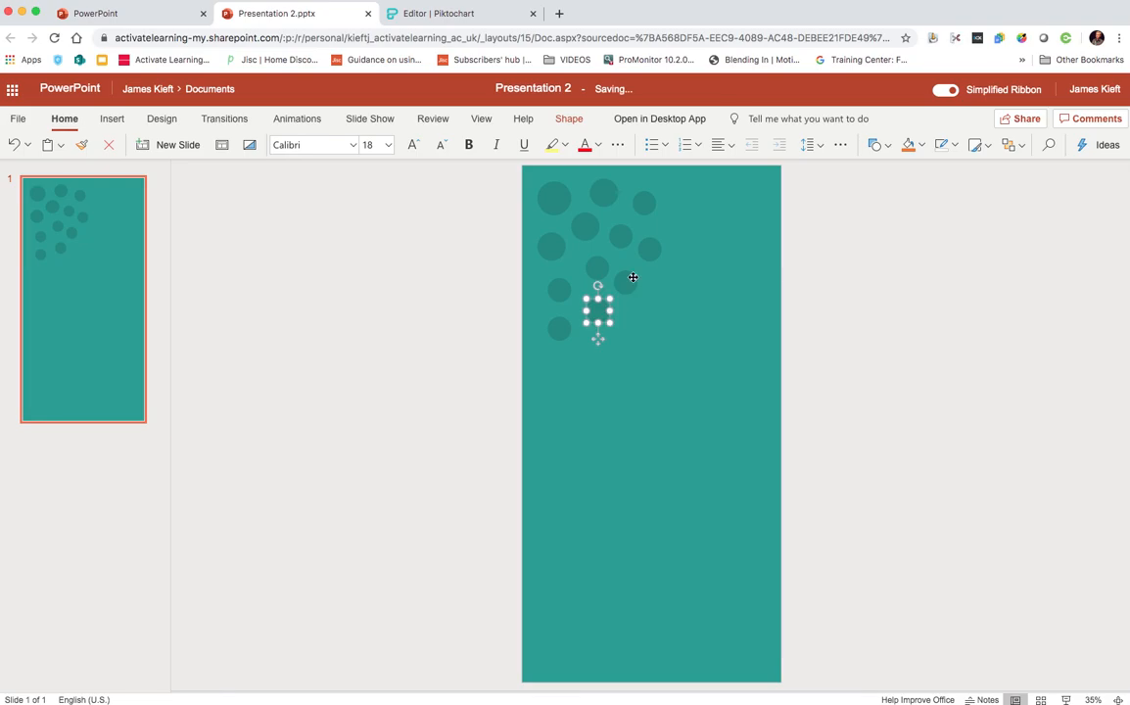
pyautogui.click(629, 282)
pyautogui.moveTo(653, 253); pyautogui.dragTo(654, 255)
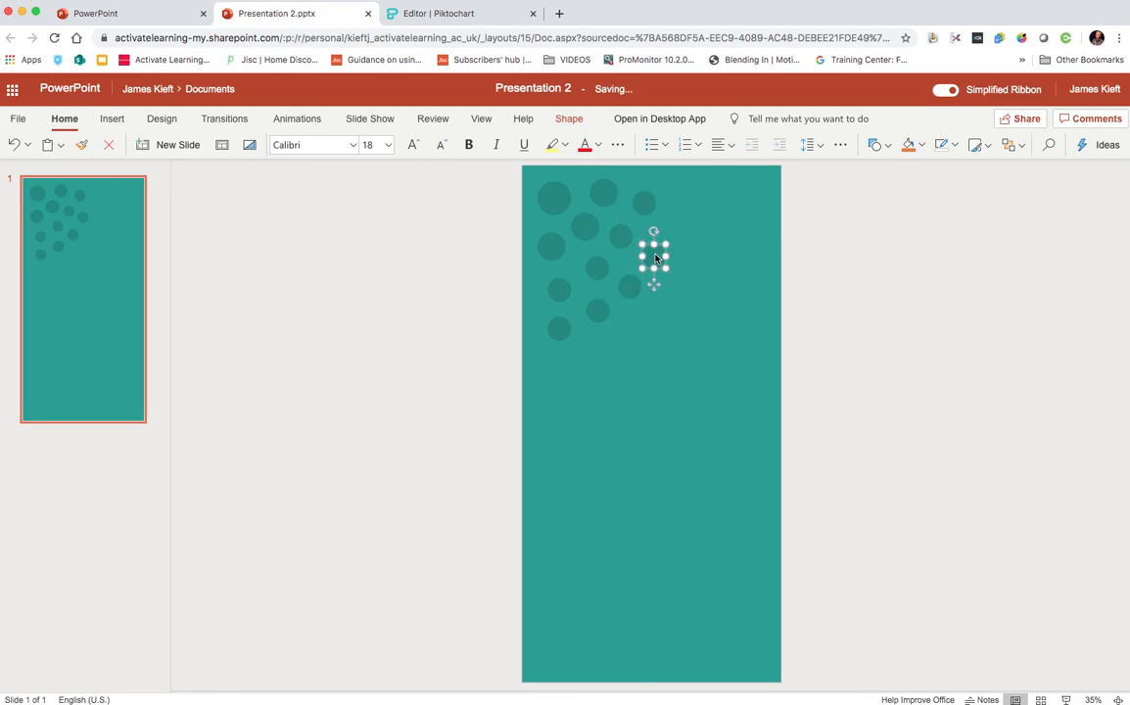
# Duplicate the lowest row's rightmost circle and place the copy at the row's upper-right end
pyautogui.press('super+d')
pyautogui.moveTo(661, 263); pyautogui.dragTo(676, 228)
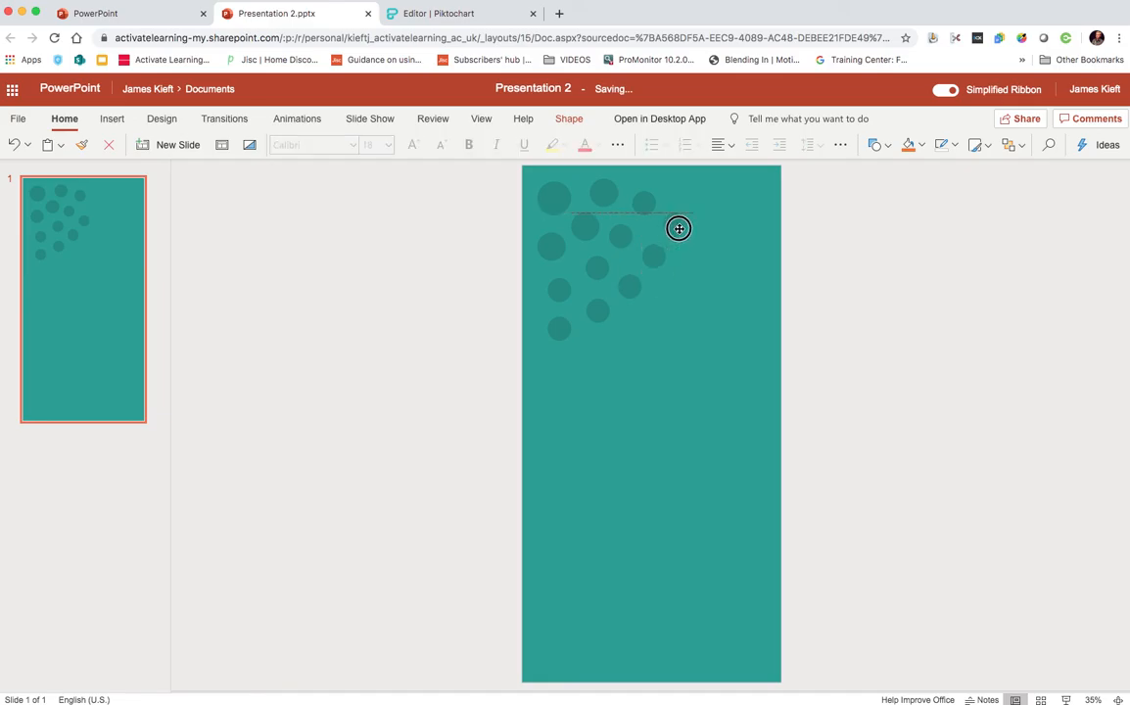
pyautogui.click(656, 326)
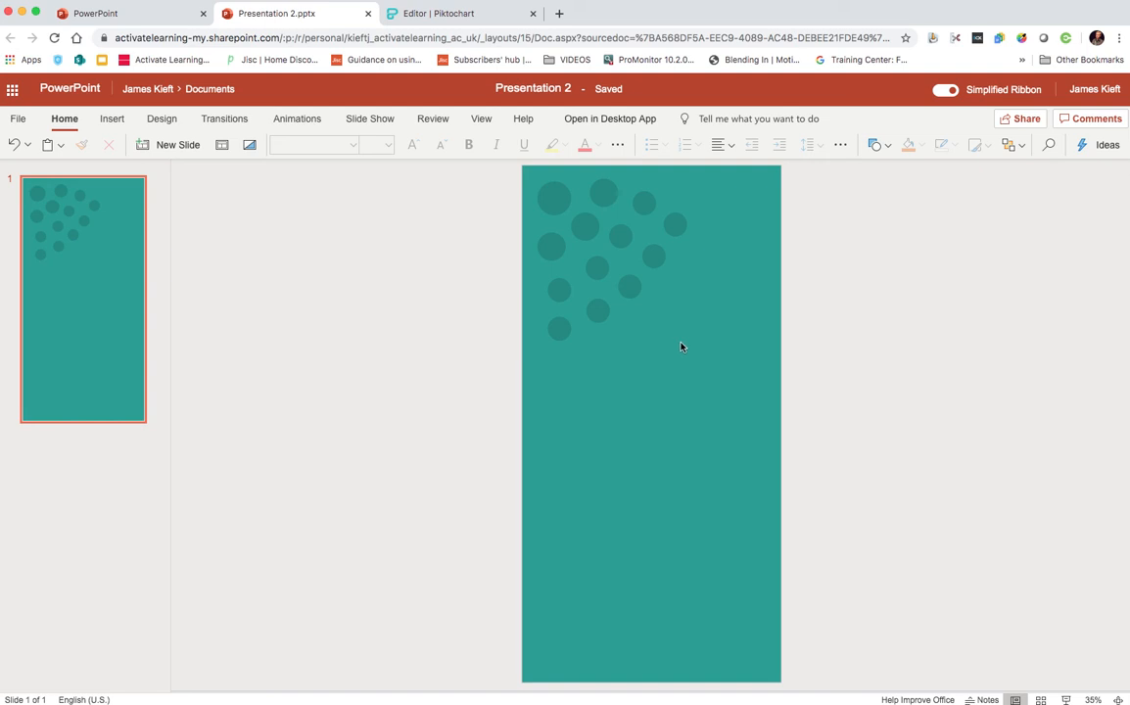
# Select all thirteen circles of the dotted pattern together
pyautogui.click(553, 205)
pyautogui.keyDown('shift'); pyautogui.click(601, 195); pyautogui.keyUp('shift')
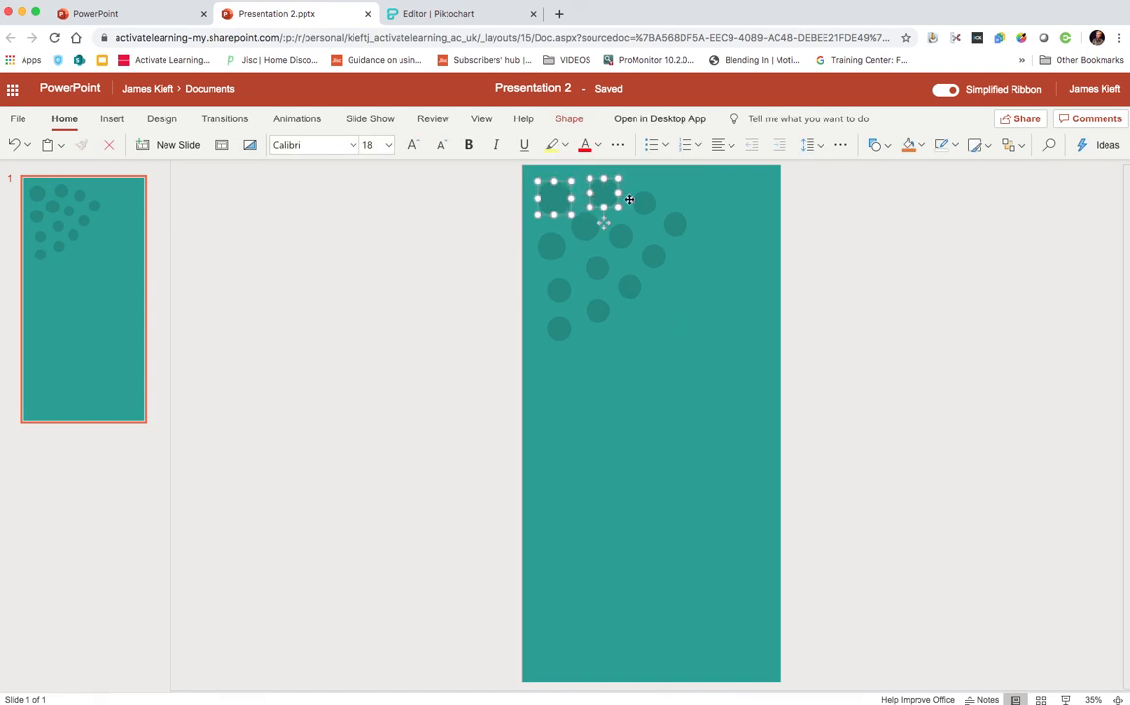
pyautogui.keyDown('shift'); pyautogui.click(643, 202); pyautogui.keyUp('shift')
pyautogui.keyDown('shift'); pyautogui.click(675, 225); pyautogui.keyUp('shift')
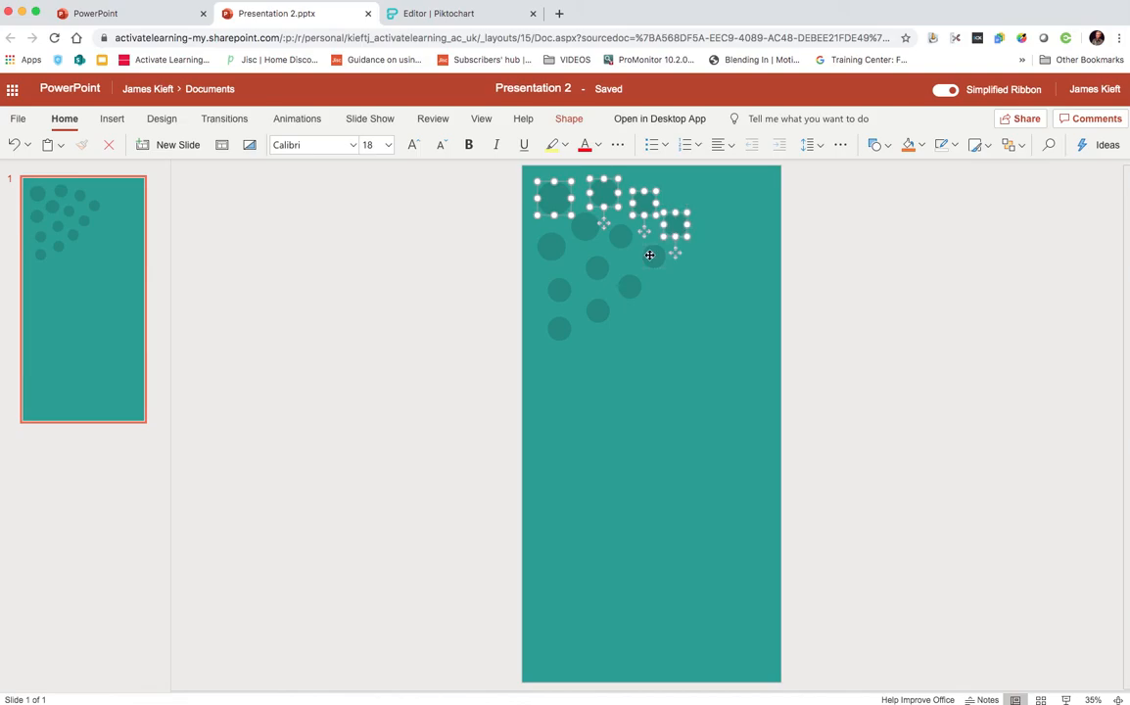
pyautogui.keyDown('shift'); pyautogui.click(651, 255); pyautogui.keyUp('shift')
pyautogui.keyDown('shift'); pyautogui.click(621, 236); pyautogui.keyUp('shift')
pyautogui.keyDown('shift'); pyautogui.click(584, 227); pyautogui.keyUp('shift')
pyautogui.keyDown('shift'); pyautogui.click(552, 247); pyautogui.keyUp('shift')
pyautogui.keyDown('shift'); pyautogui.click(597, 268); pyautogui.keyUp('shift')
pyautogui.keyDown('shift'); pyautogui.click(630, 286); pyautogui.keyUp('shift')
pyautogui.keyDown('shift'); pyautogui.click(597, 311); pyautogui.keyUp('shift')
pyautogui.keyDown('shift'); pyautogui.click(560, 327); pyautogui.keyUp('shift')
pyautogui.keyDown('shift'); pyautogui.click(558, 290); pyautogui.keyUp('shift')
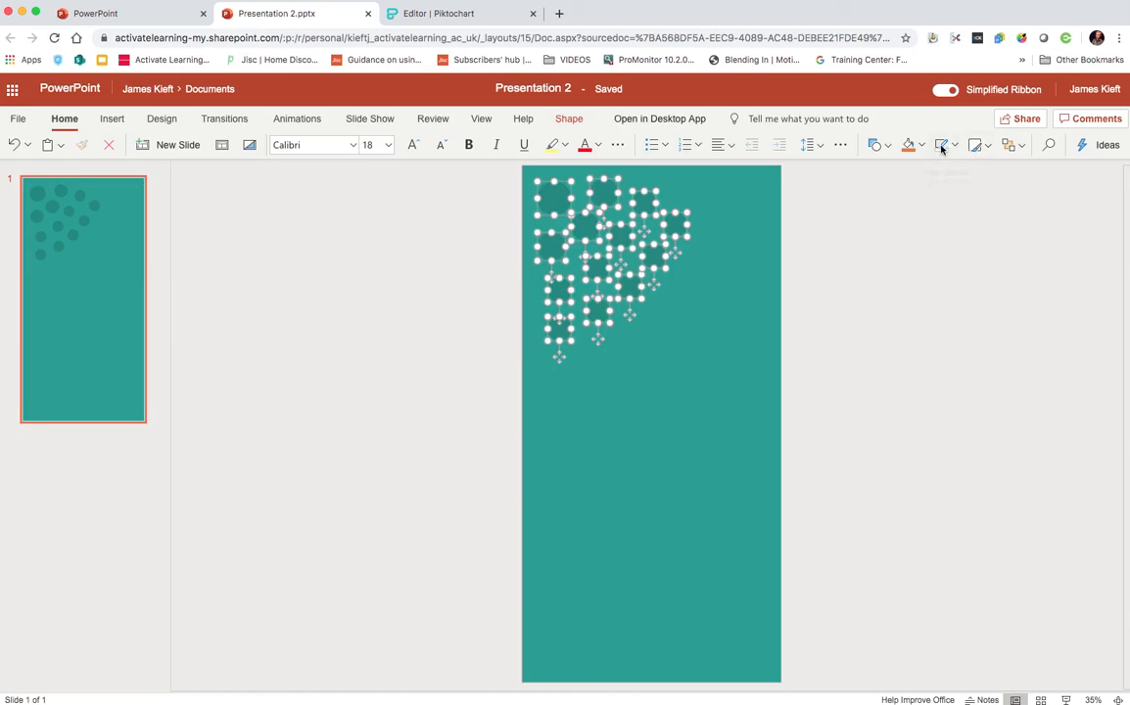
pyautogui.click(986, 150)
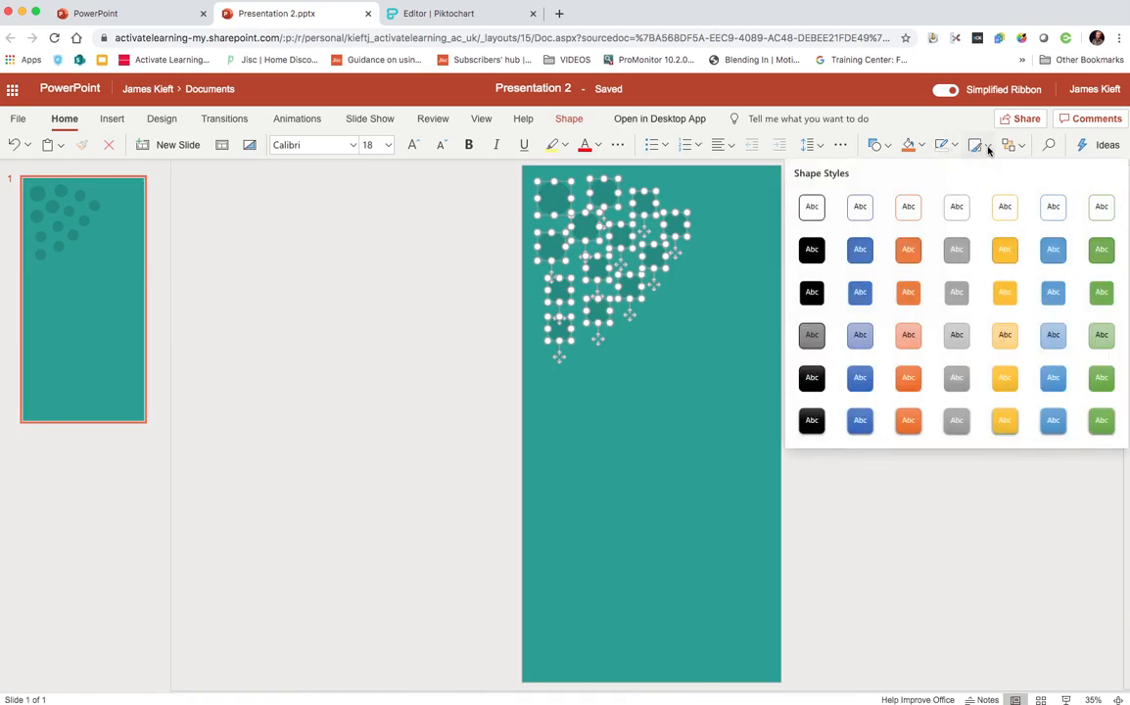
pyautogui.click(987, 149)
pyautogui.click(886, 147)
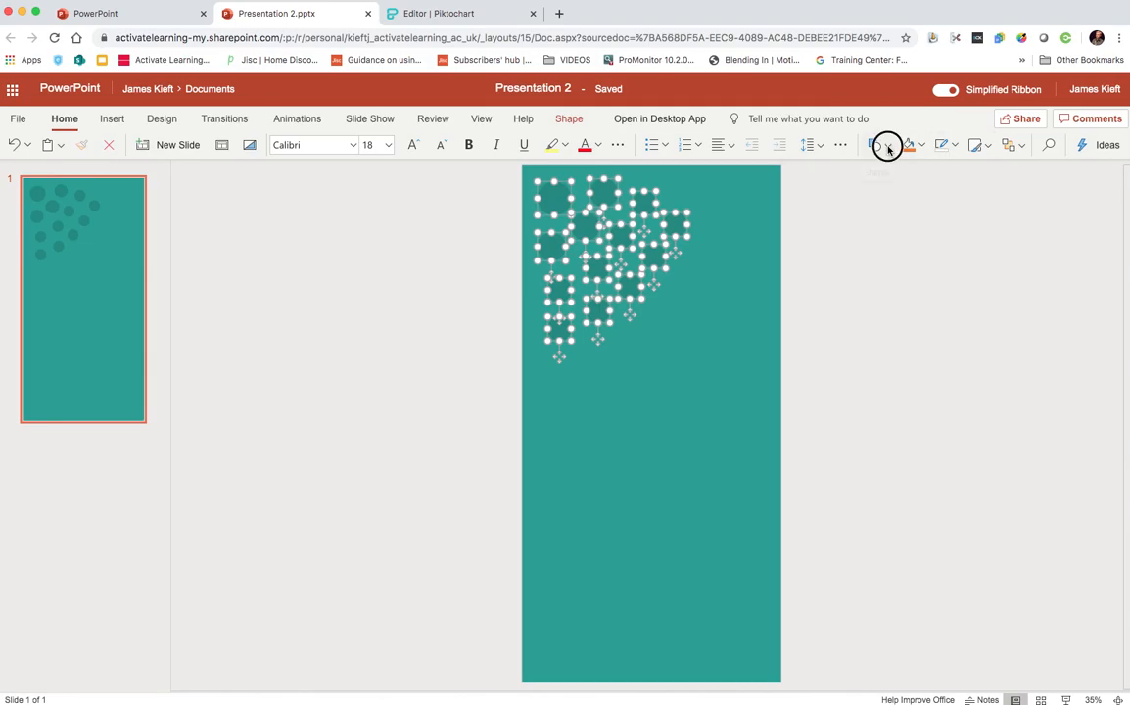
pyautogui.click(887, 147)
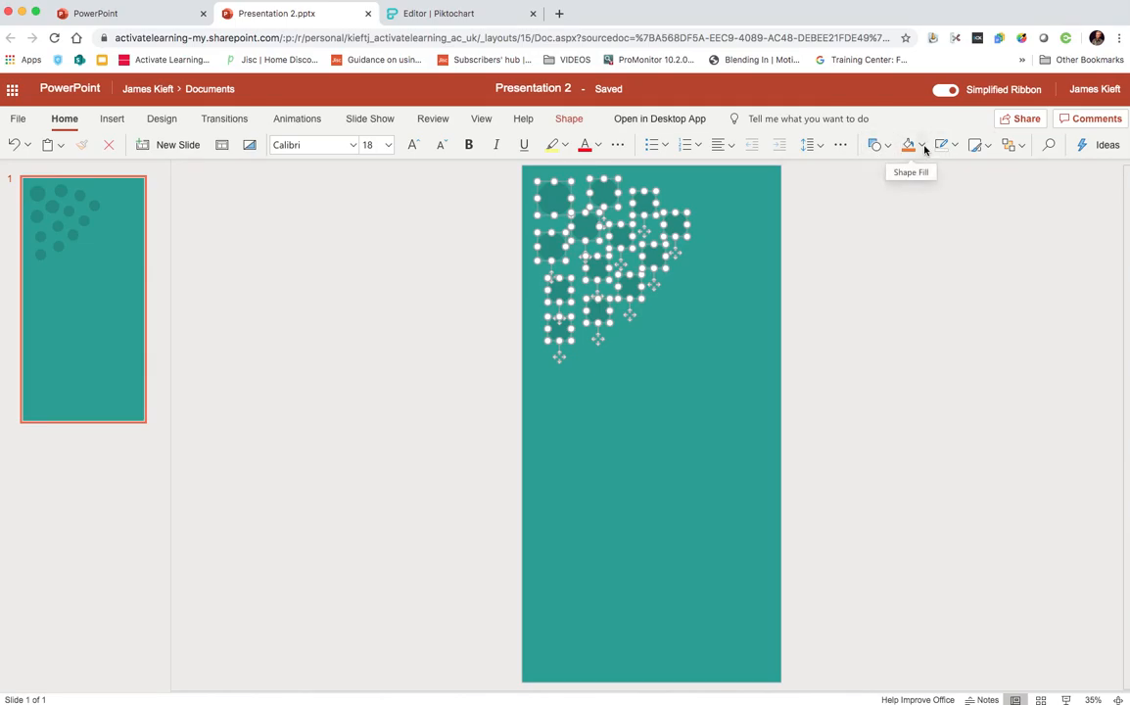
pyautogui.click(695, 339)
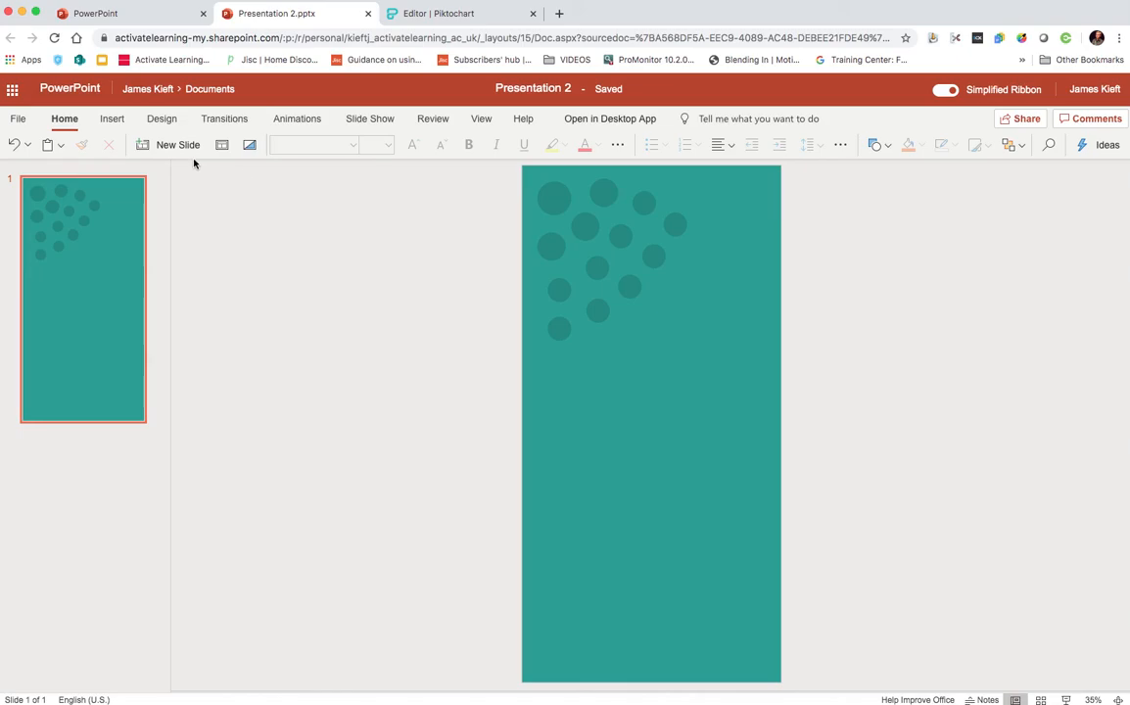
# Insert a circle, enlarge it to about a third of the slide's width and place it centrally just below the dotted pattern
pyautogui.click(114, 122)
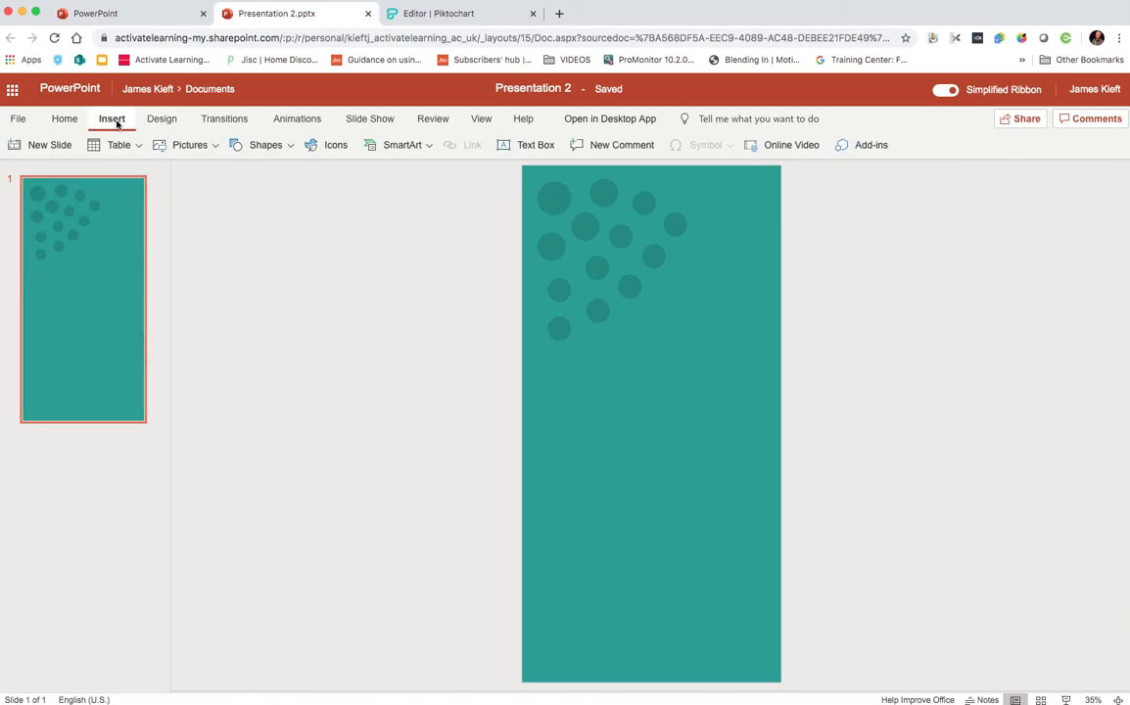
pyautogui.click(291, 149)
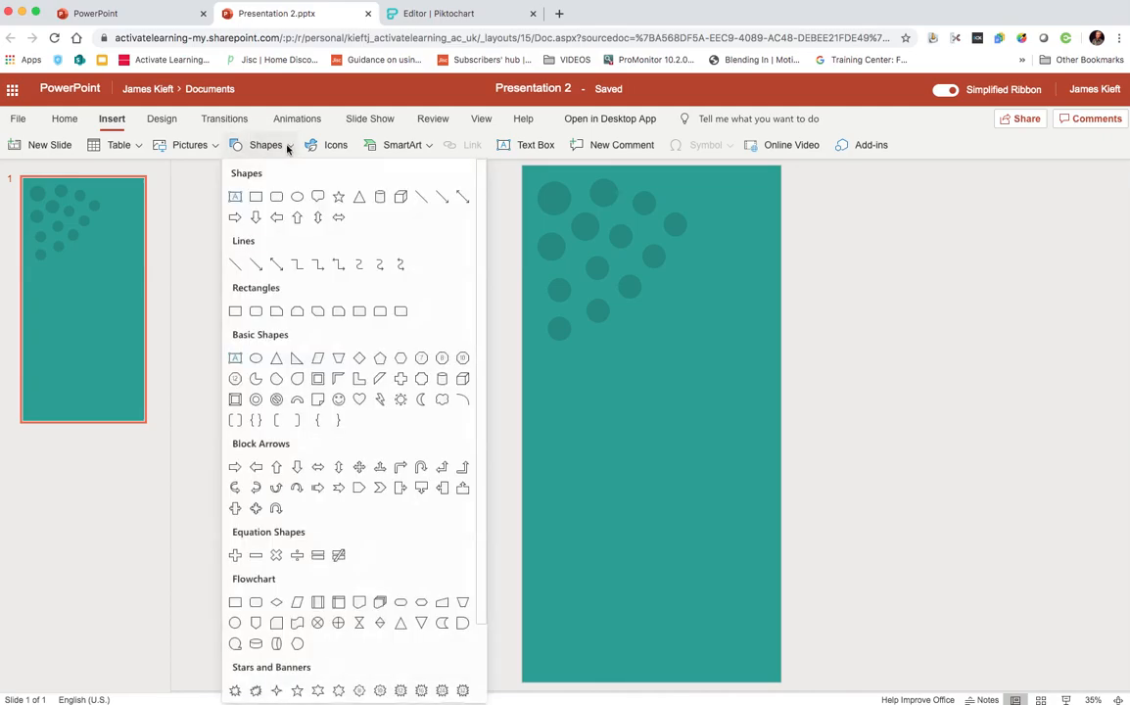
pyautogui.click(297, 199)
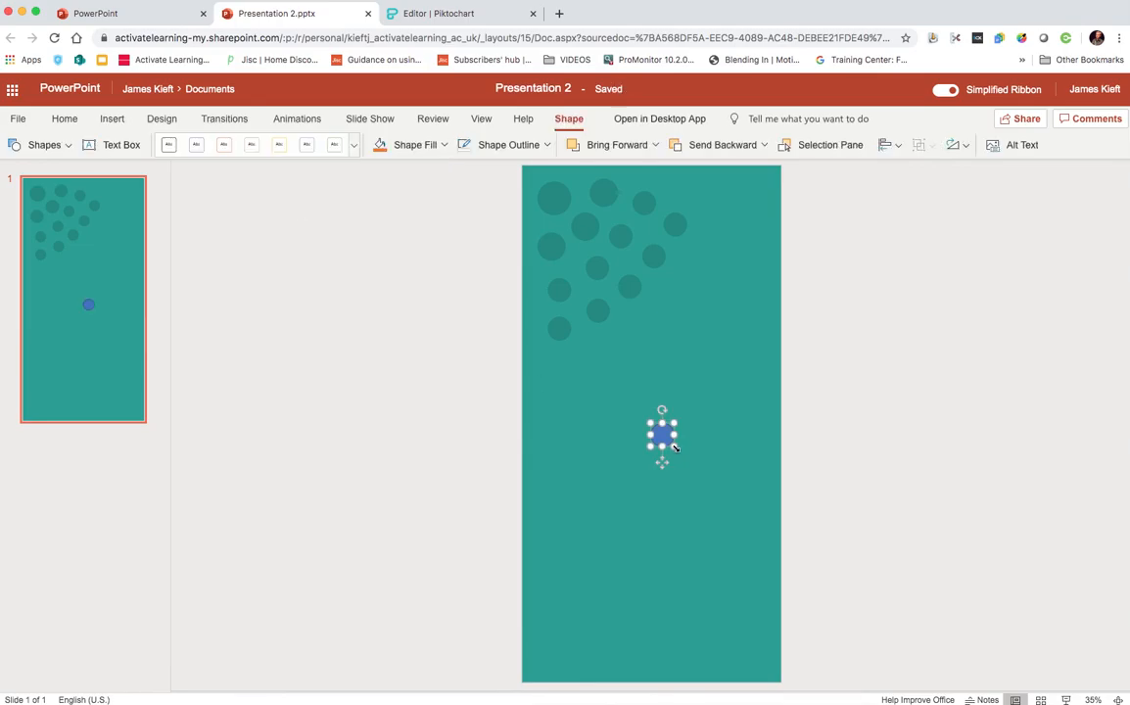
pyautogui.moveTo(675, 447); pyautogui.dragTo(735, 500)
pyautogui.moveTo(687, 456); pyautogui.dragTo(653, 380)
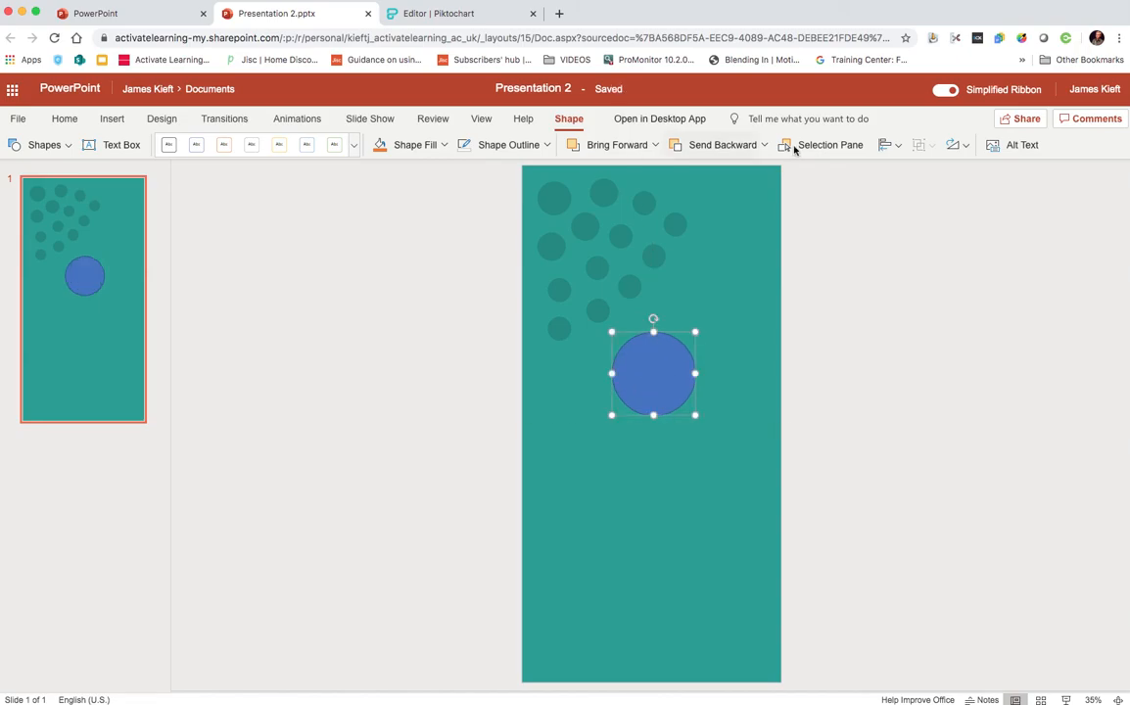
# Give the large central circle a white fill and no outline
pyautogui.click(443, 146)
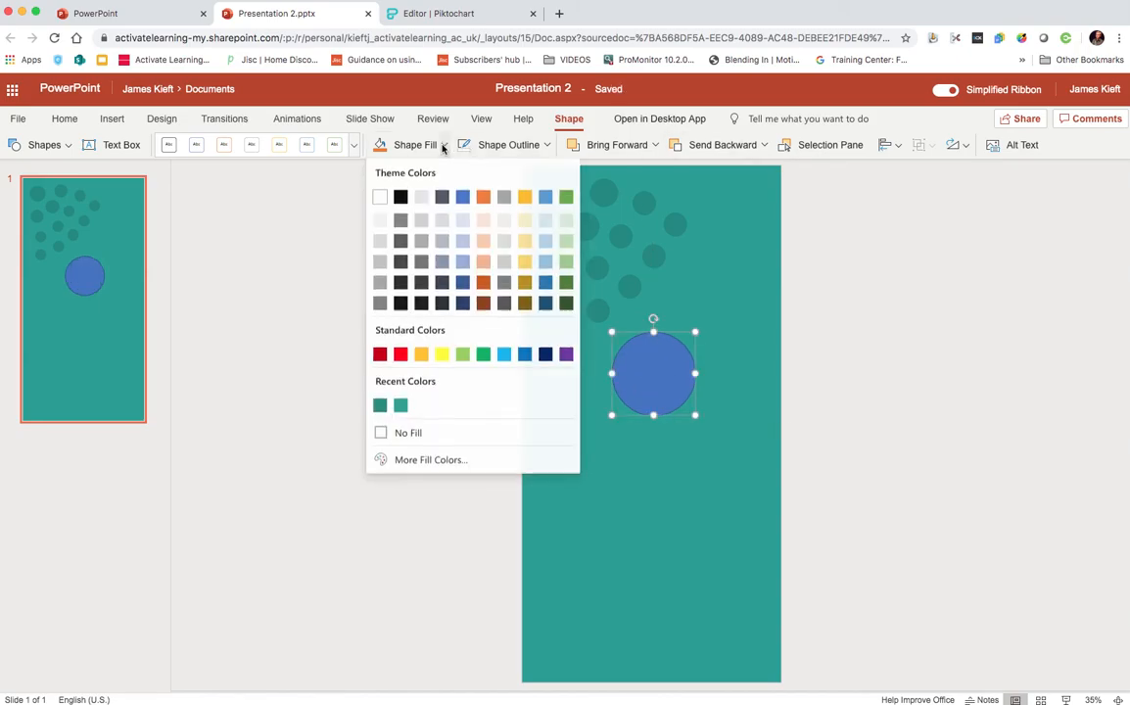
pyautogui.click(381, 201)
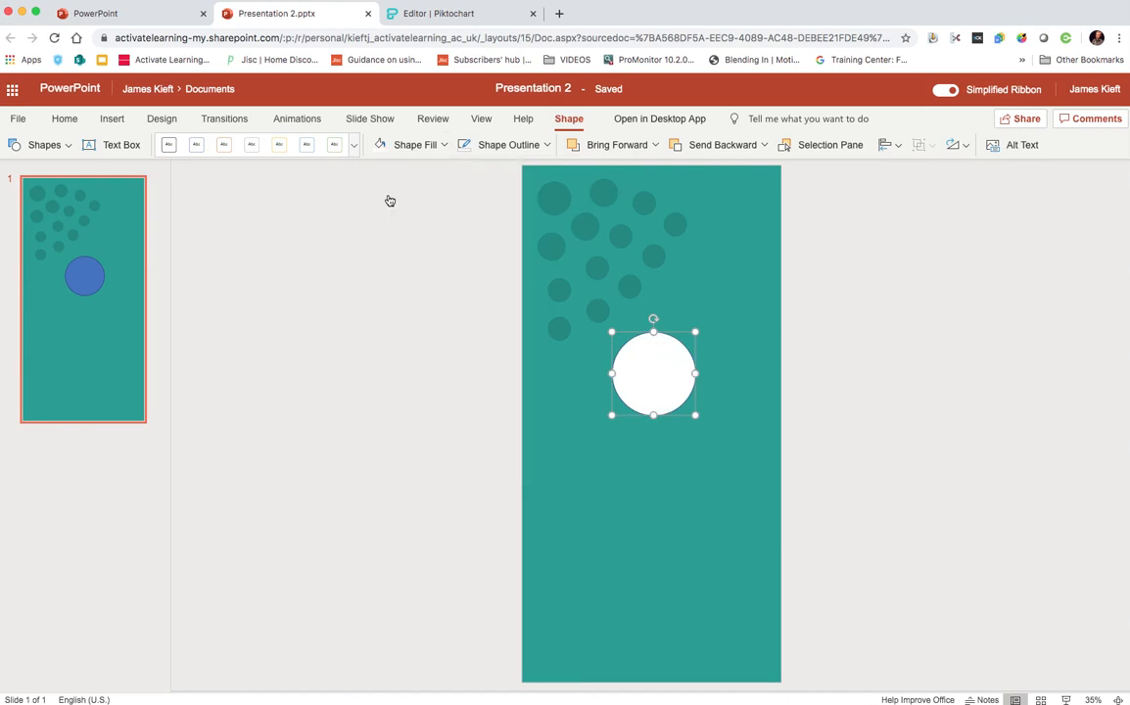
pyautogui.click(547, 145)
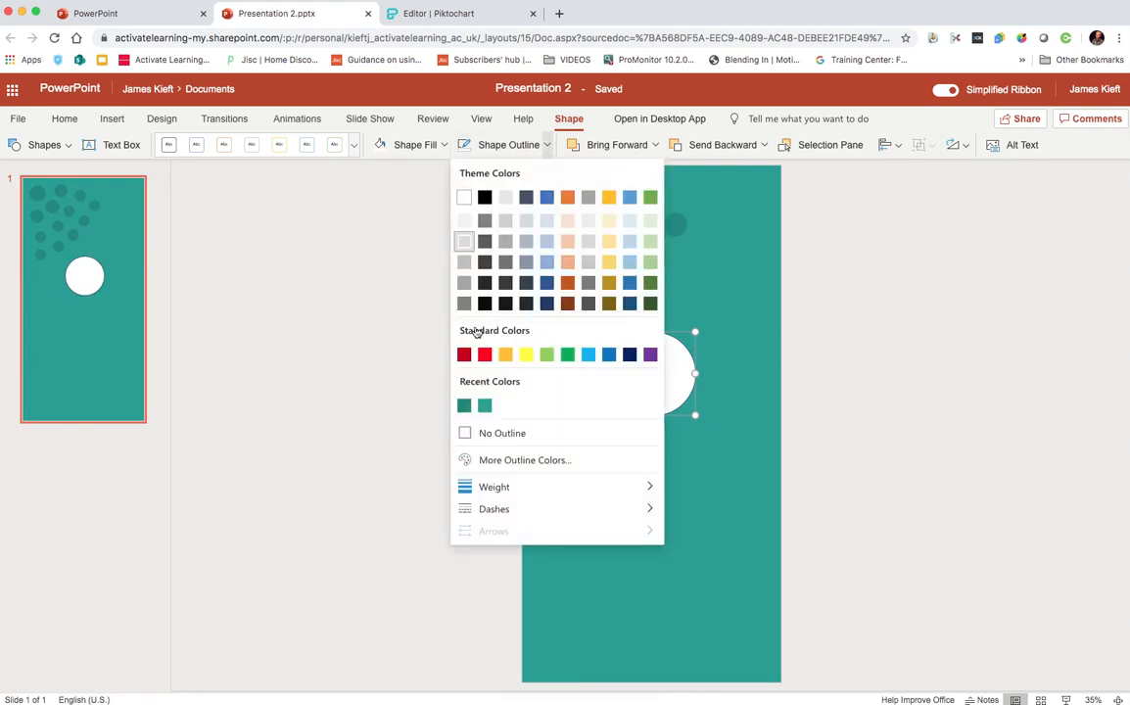
pyautogui.click(486, 433)
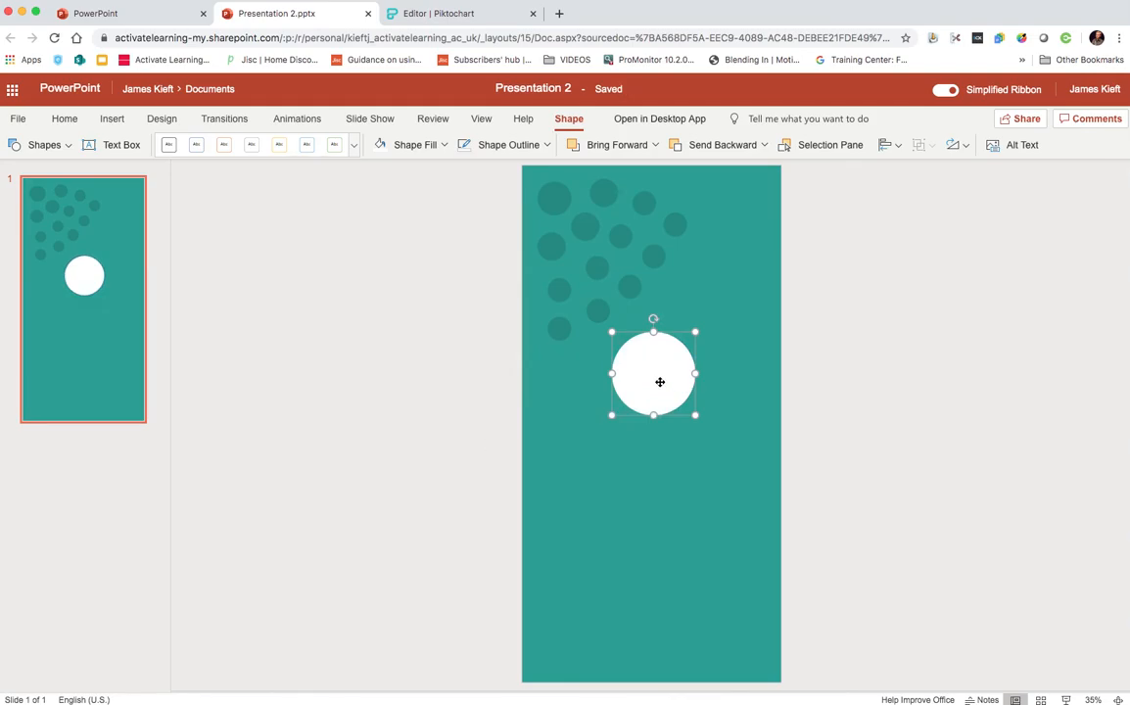
# Place three smaller white copies of the central circle around it: at its upper right, directly above and at its upper left
pyautogui.moveTo(666, 373); pyautogui.dragTo(715, 286)
pyautogui.moveTo(755, 328); pyautogui.dragTo(715, 300)
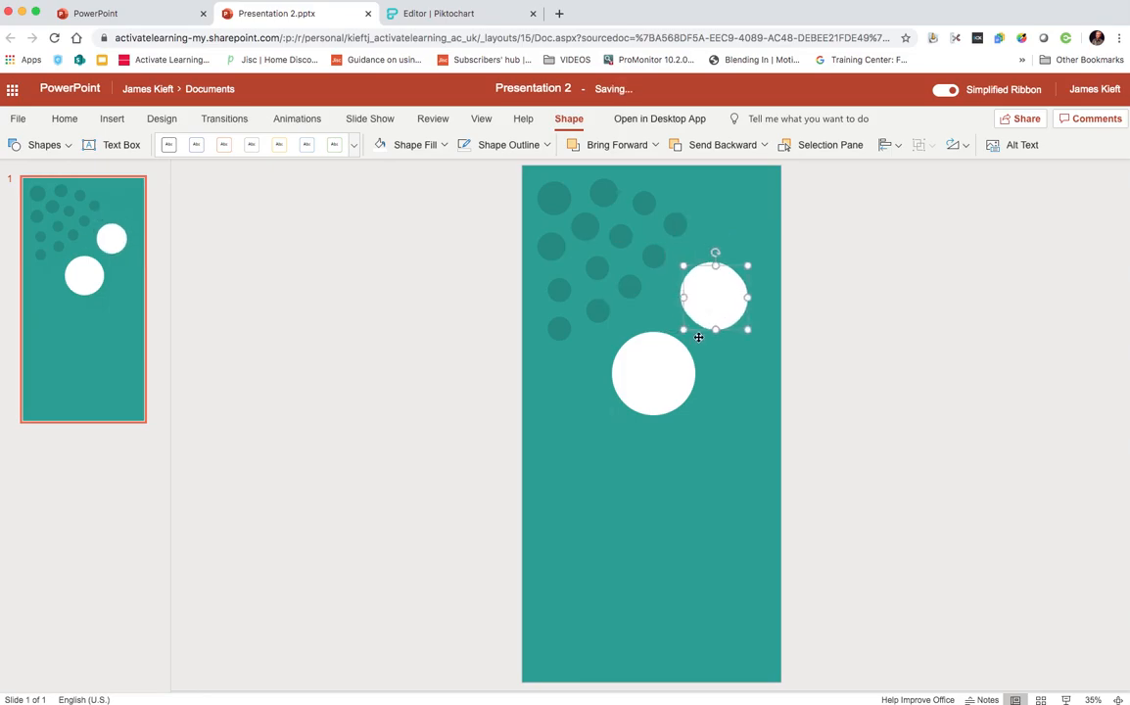
pyautogui.moveTo(719, 313); pyautogui.dragTo(739, 327)
pyautogui.moveTo(651, 301); pyautogui.dragTo(658, 295)
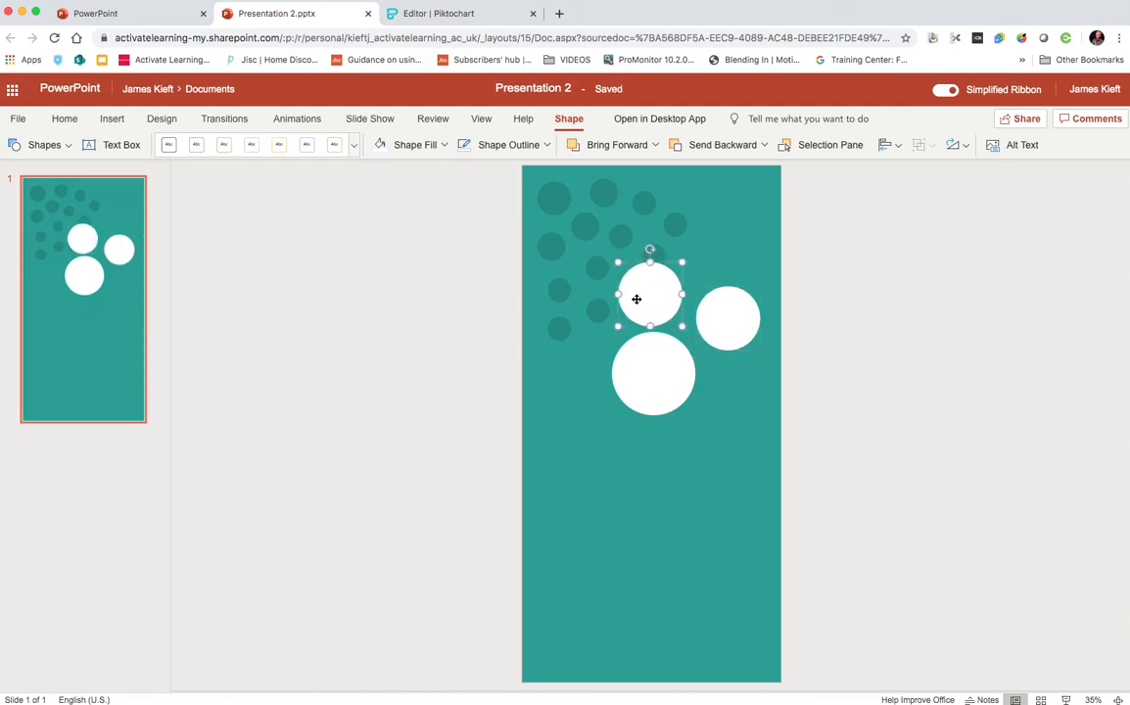
pyautogui.press('super+v')
pyautogui.moveTo(714, 341); pyautogui.dragTo(578, 341)
pyautogui.moveTo(742, 334); pyautogui.dragTo(743, 340)
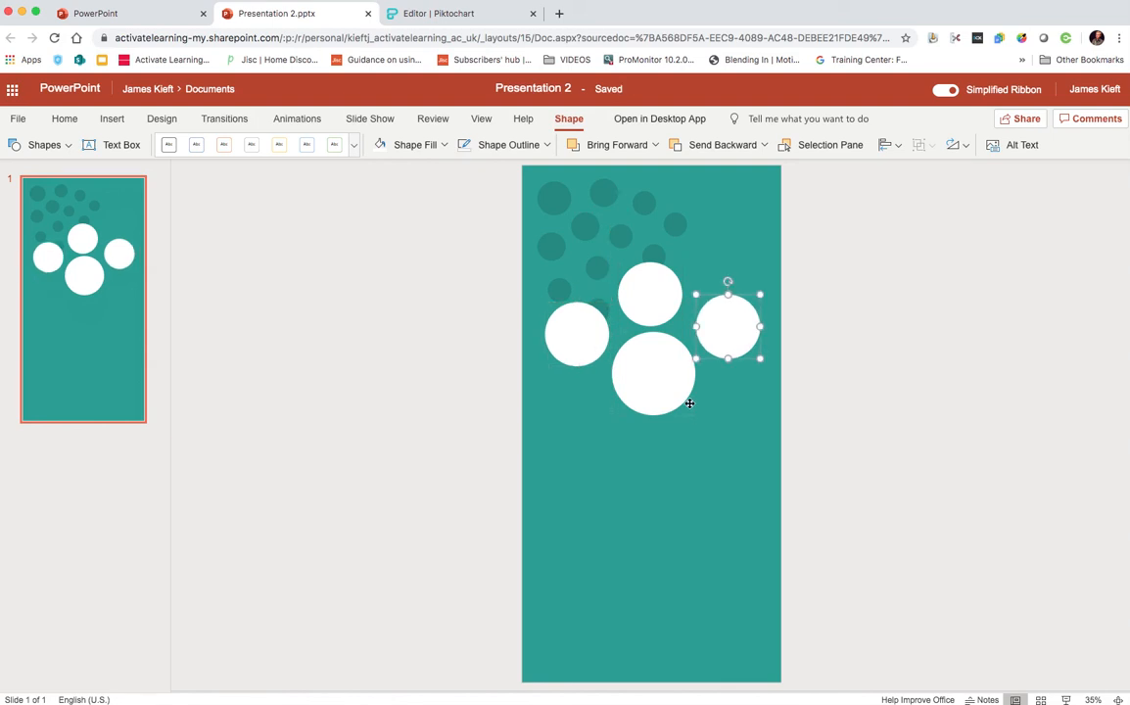
# Add two more small white circles at the lower right and lower left of the central circle, level with each other
pyautogui.moveTo(734, 355); pyautogui.dragTo(725, 446)
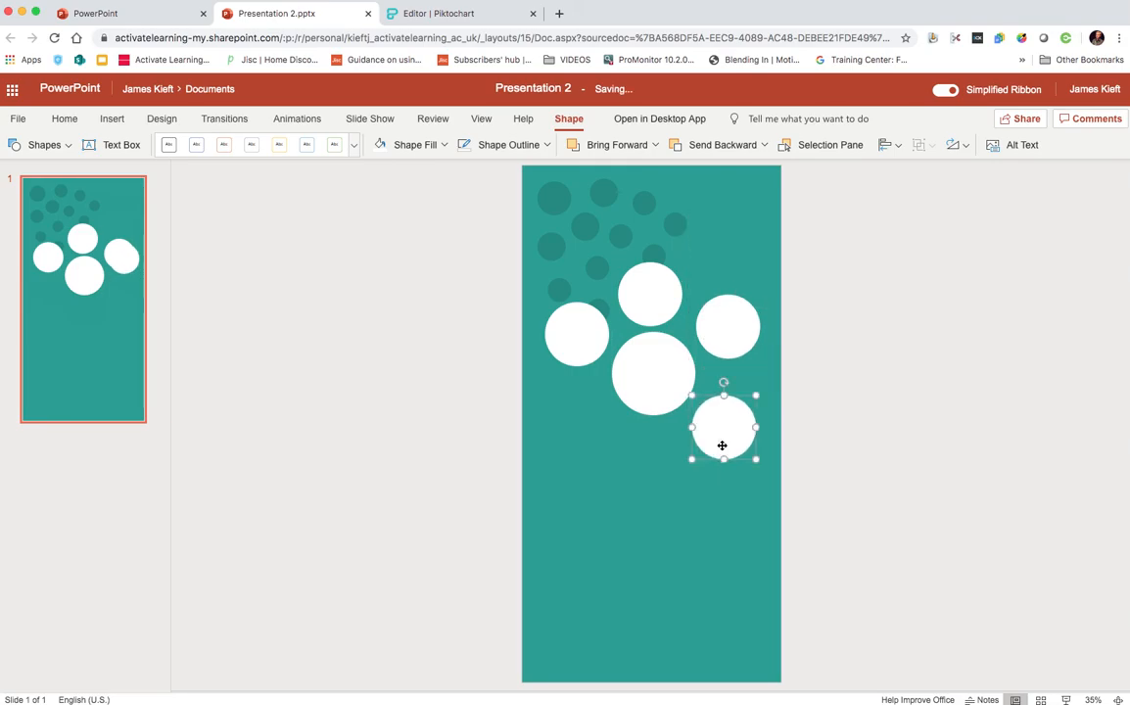
pyautogui.press('super+v')
pyautogui.moveTo(743, 356); pyautogui.dragTo(584, 438)
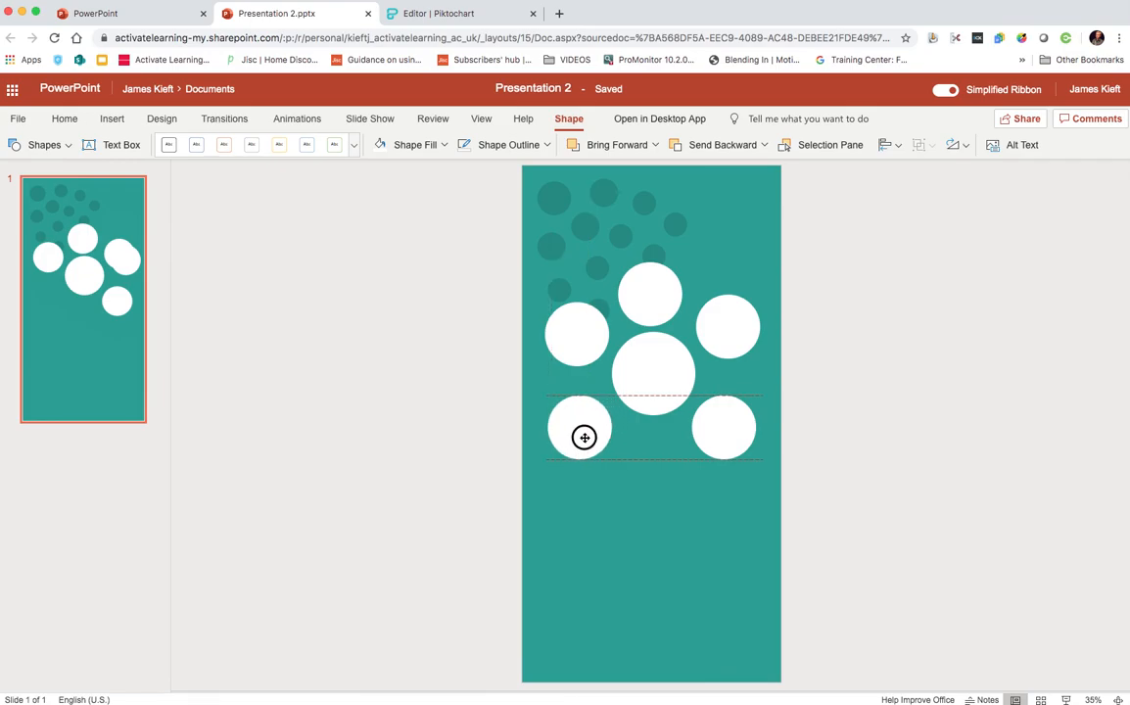
pyautogui.moveTo(584, 438); pyautogui.dragTo(585, 438)
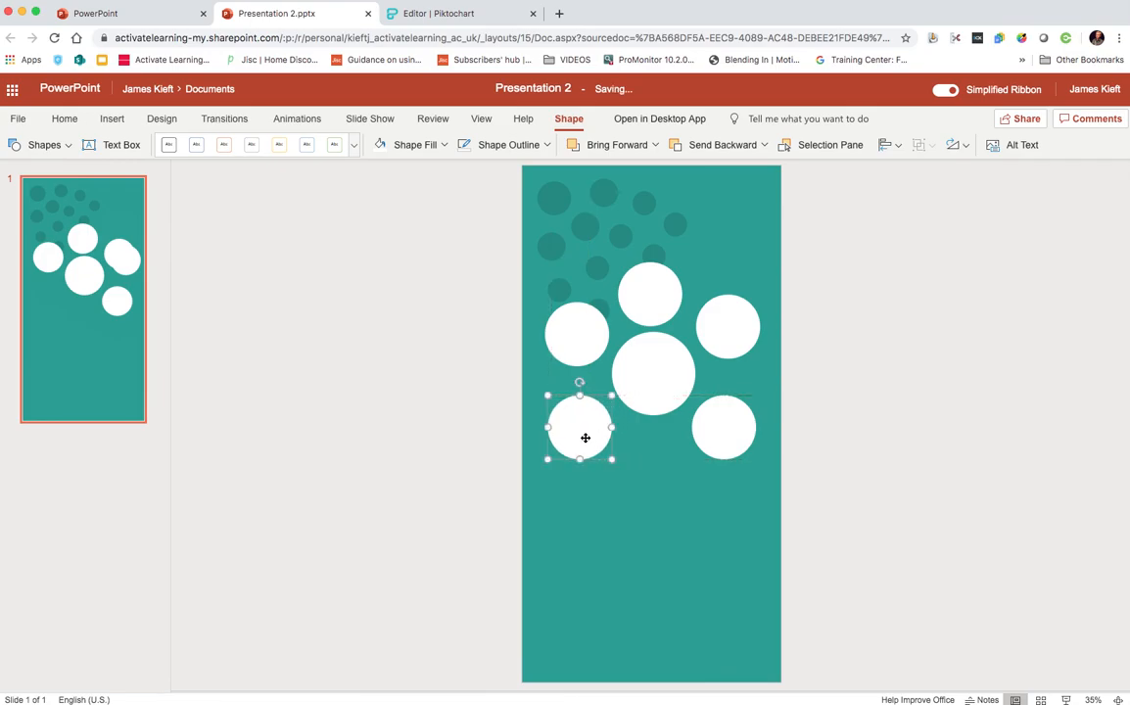
pyautogui.click(628, 496)
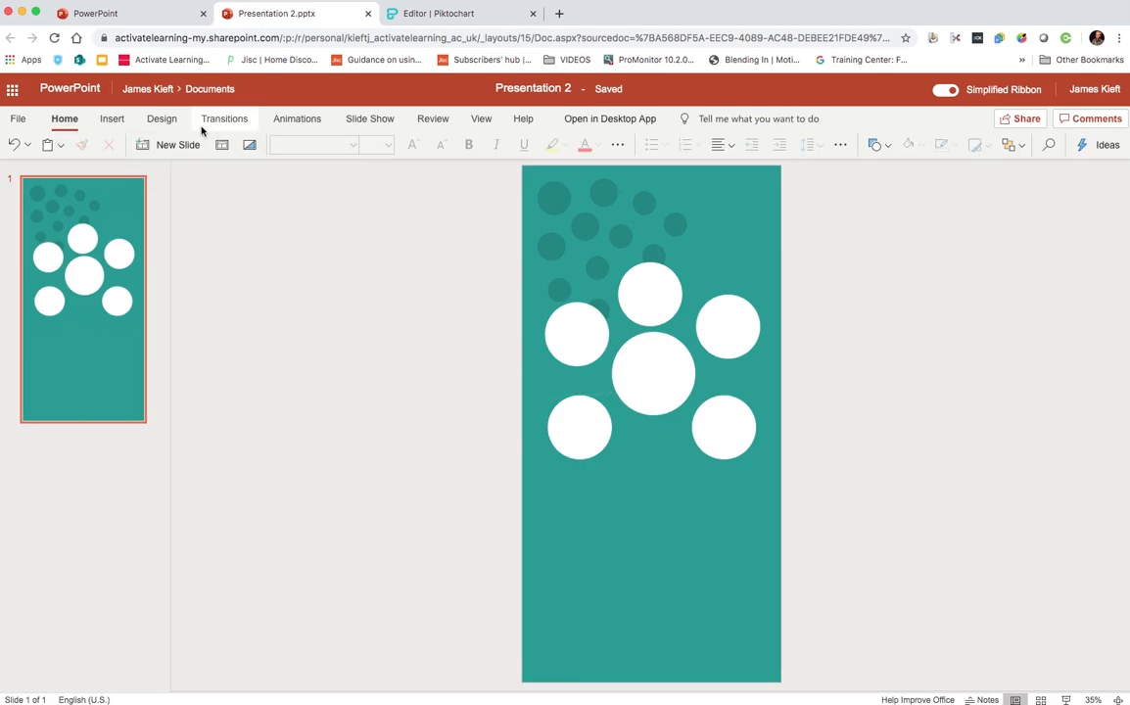
# Insert a rectangle below the central circle and flatten it into a short, thin horizontal bar
pyautogui.click(111, 120)
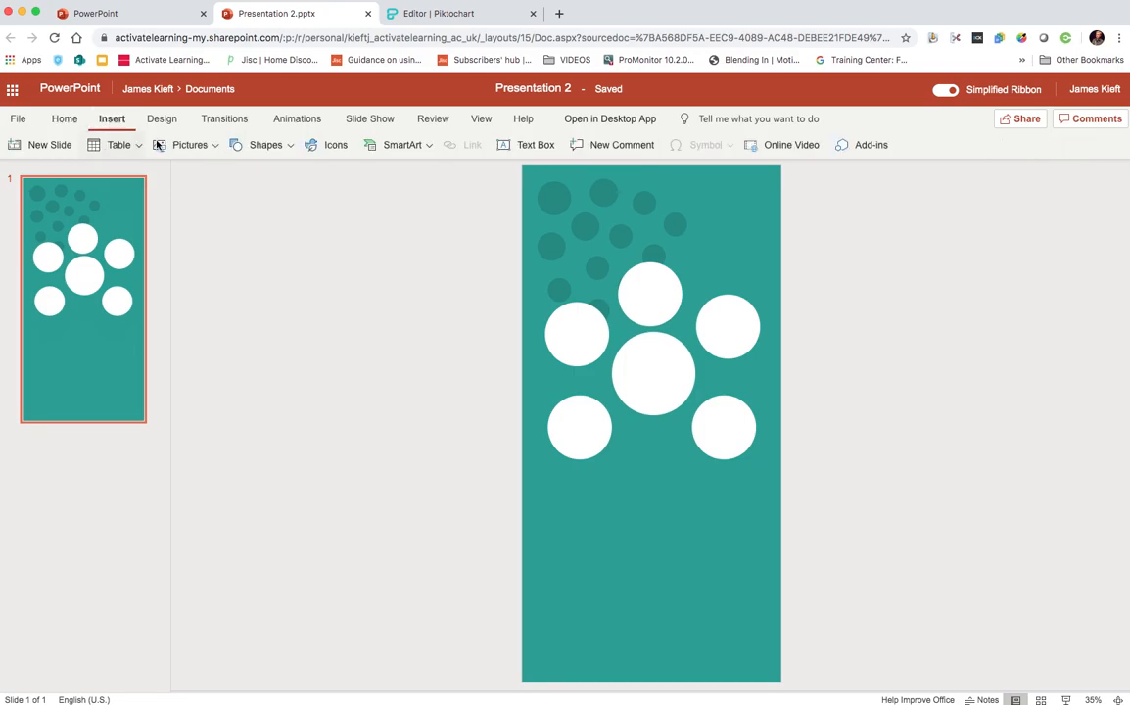
pyautogui.click(216, 146)
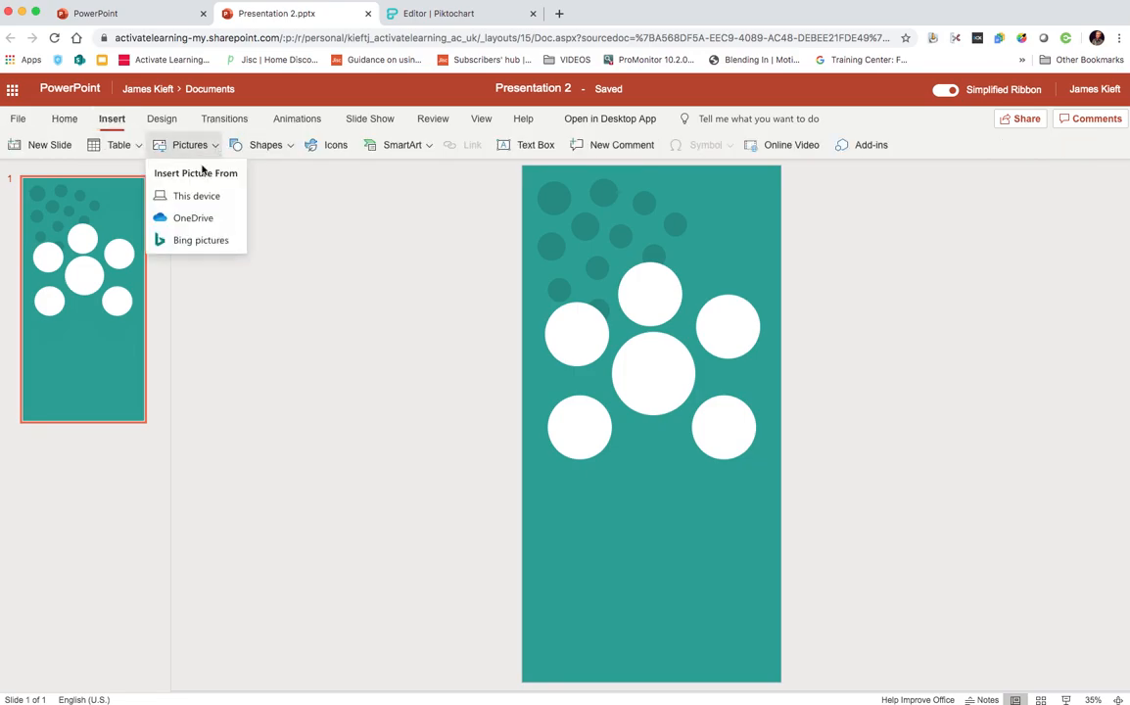
pyautogui.click(291, 146)
pyautogui.click(291, 147)
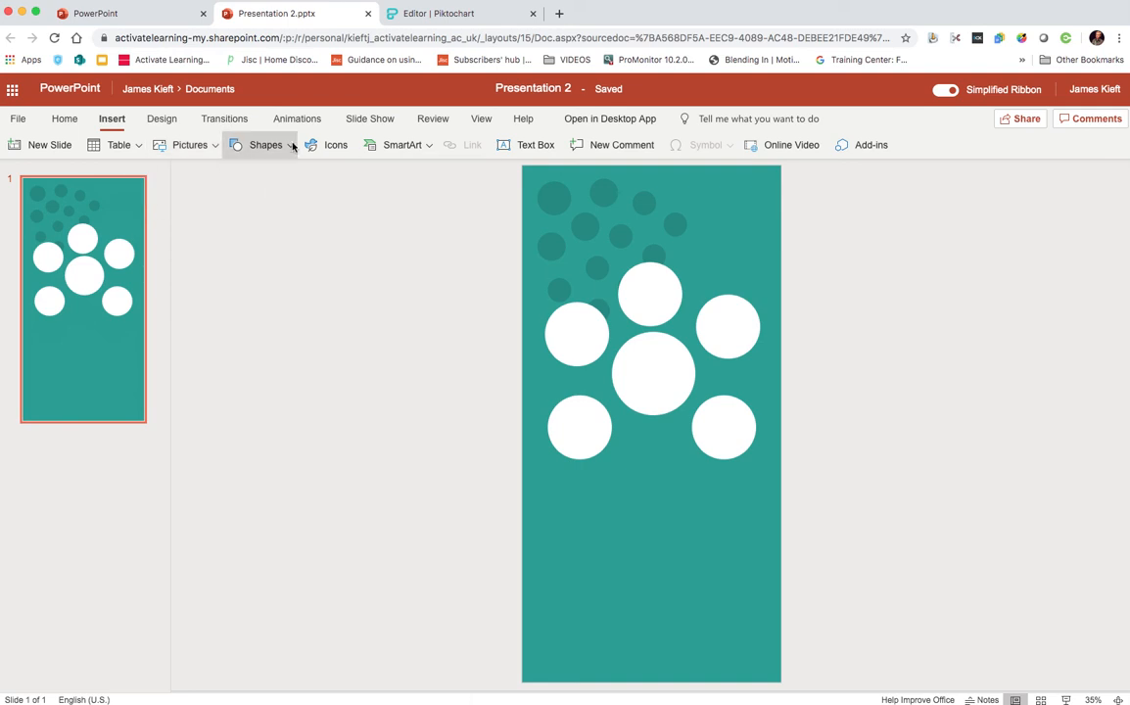
pyautogui.click(292, 147)
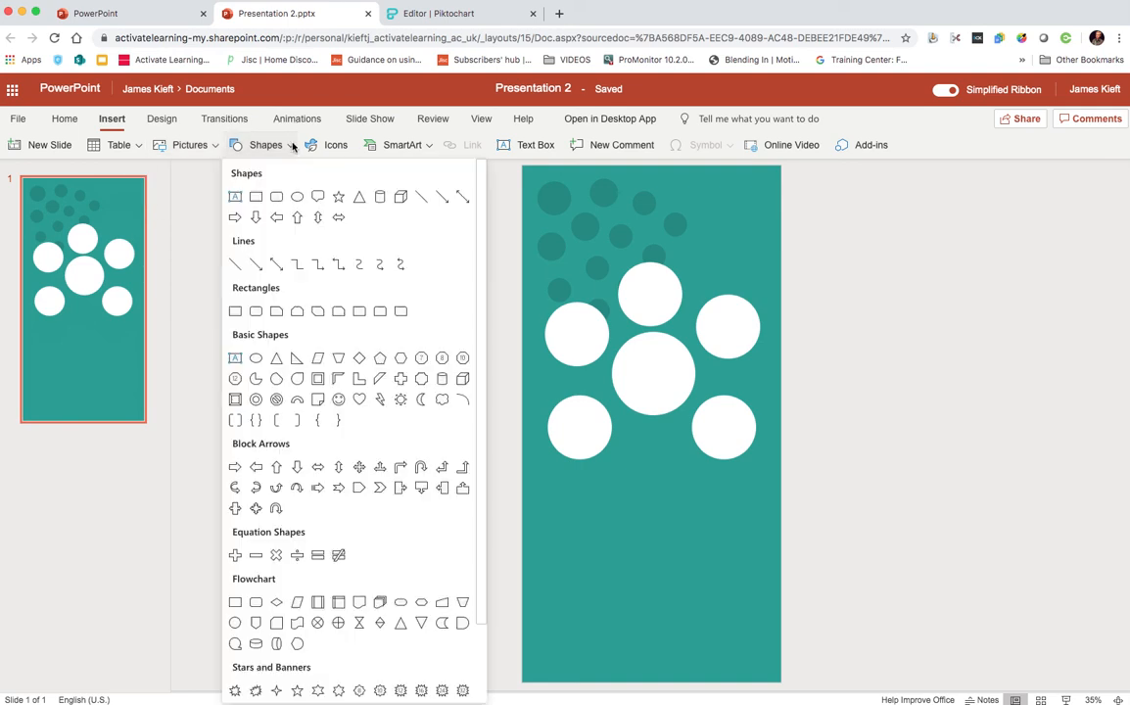
pyautogui.click(256, 199)
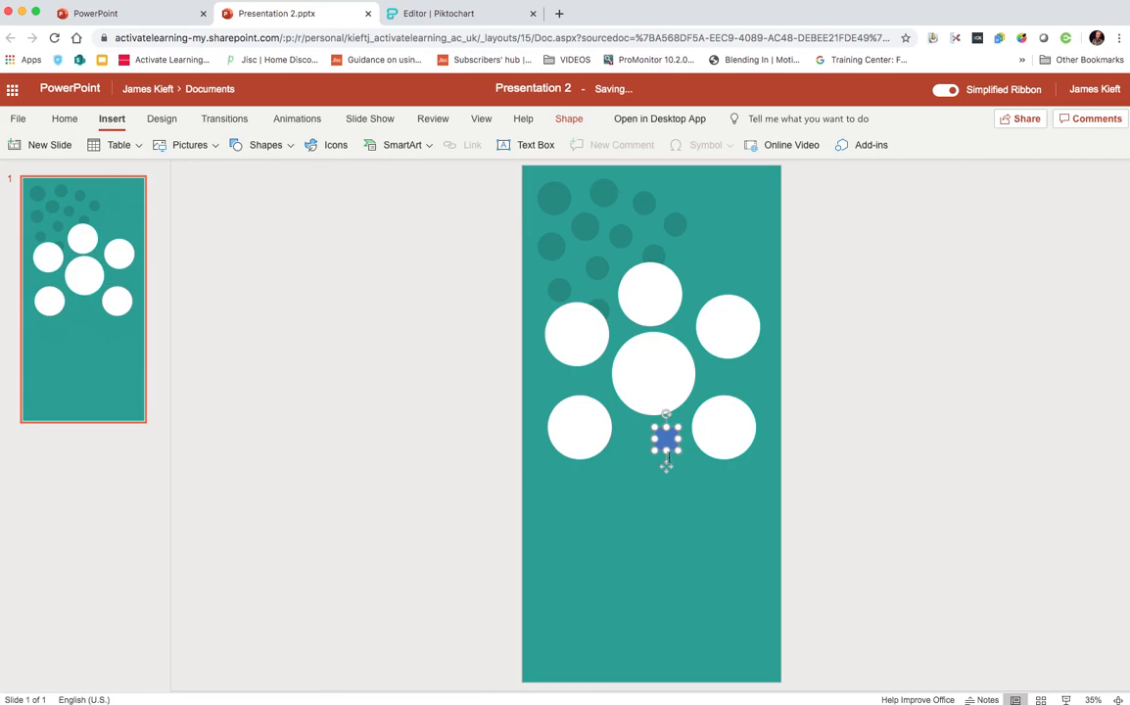
pyautogui.moveTo(666, 459); pyautogui.dragTo(670, 431)
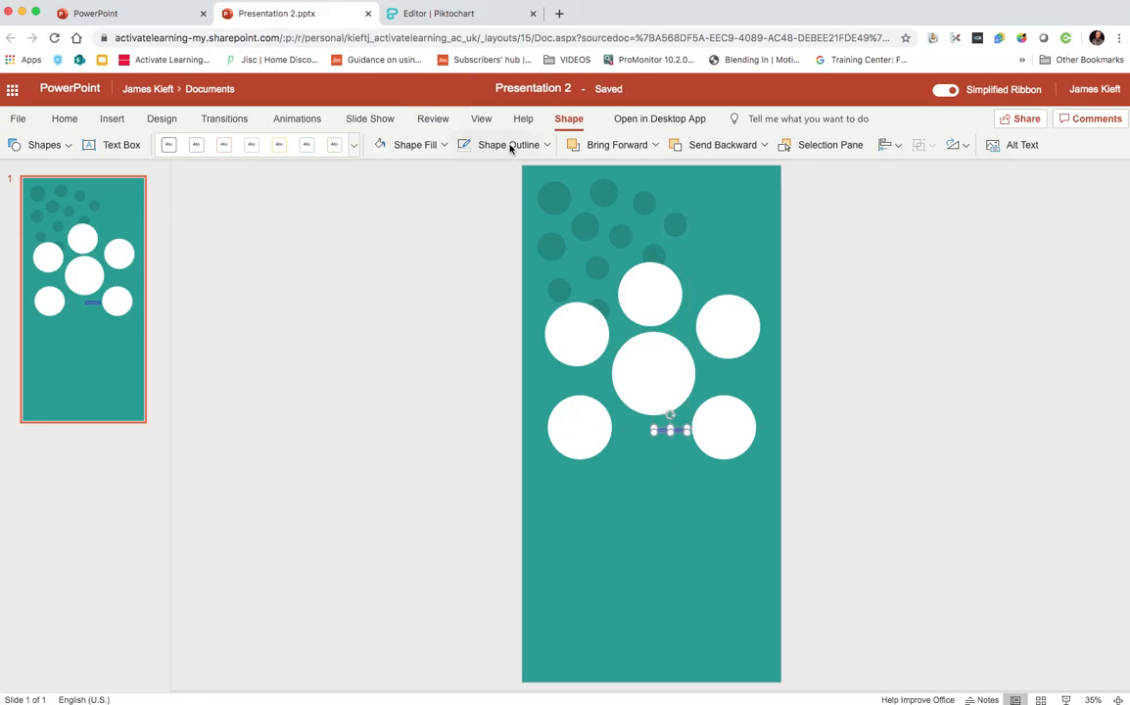
# Give the bar a white fill and no outline, and angle it to connect the central circle with the lower-left circle
pyautogui.click(547, 145)
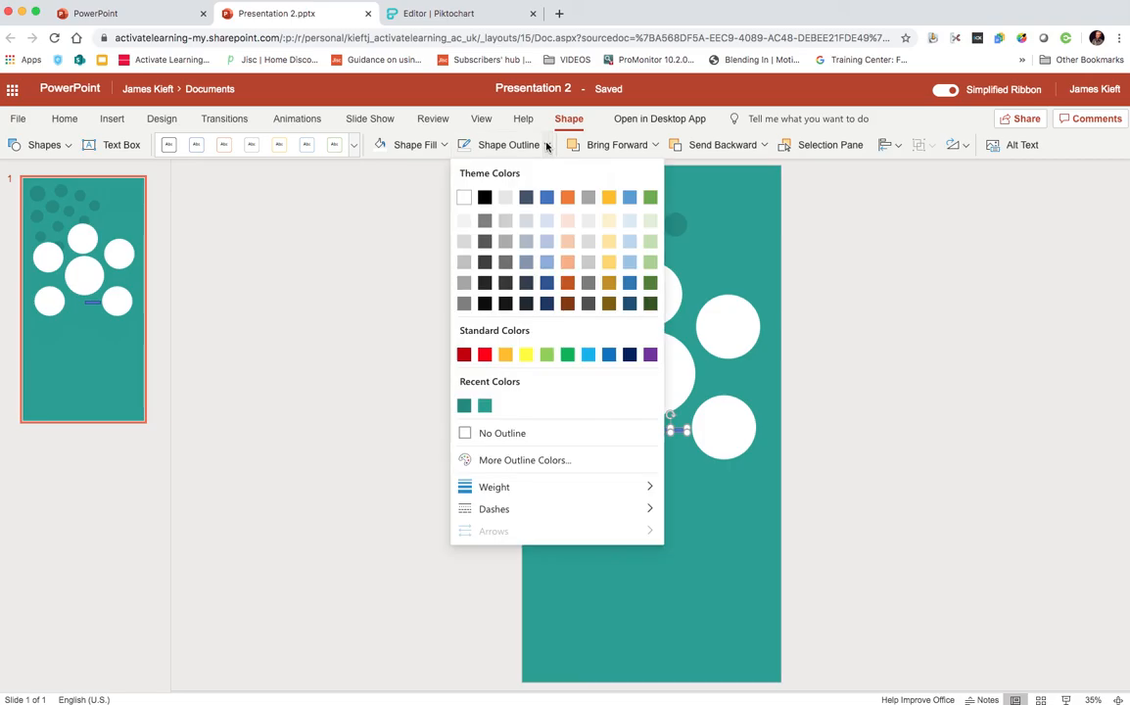
pyautogui.click(496, 433)
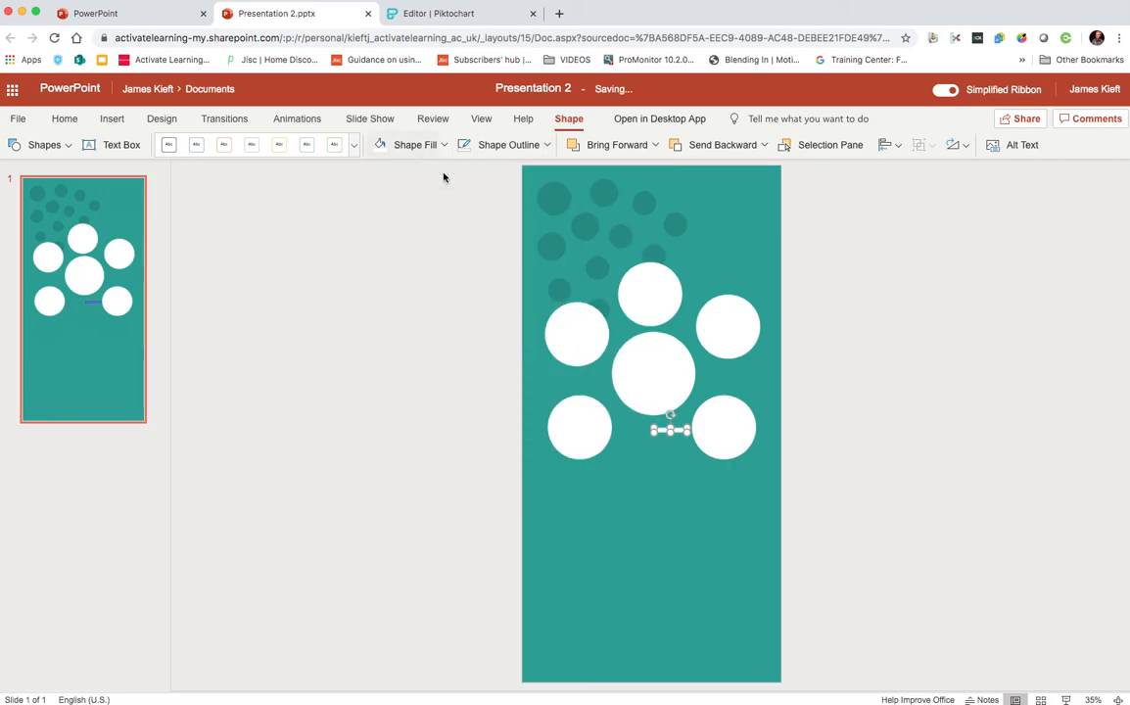
pyautogui.moveTo(680, 431); pyautogui.dragTo(632, 405)
pyautogui.click(601, 390)
pyautogui.moveTo(602, 390)
pyautogui.mouseDown()
pyautogui.moveTo(616, 411)
pyautogui.moveTo(620, 401)
pyautogui.mouseUp()
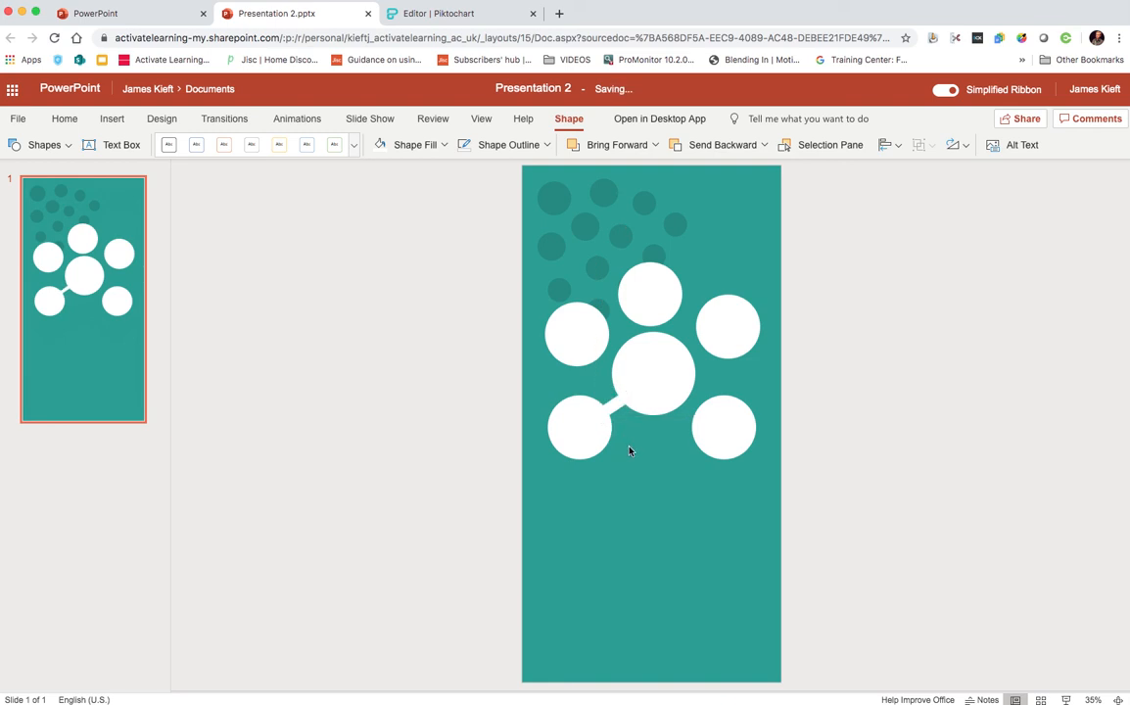
# Copy the connector bar and rotate the copies to link the central circle with the lower-right and upper-left circles
pyautogui.moveTo(613, 403); pyautogui.dragTo(704, 378)
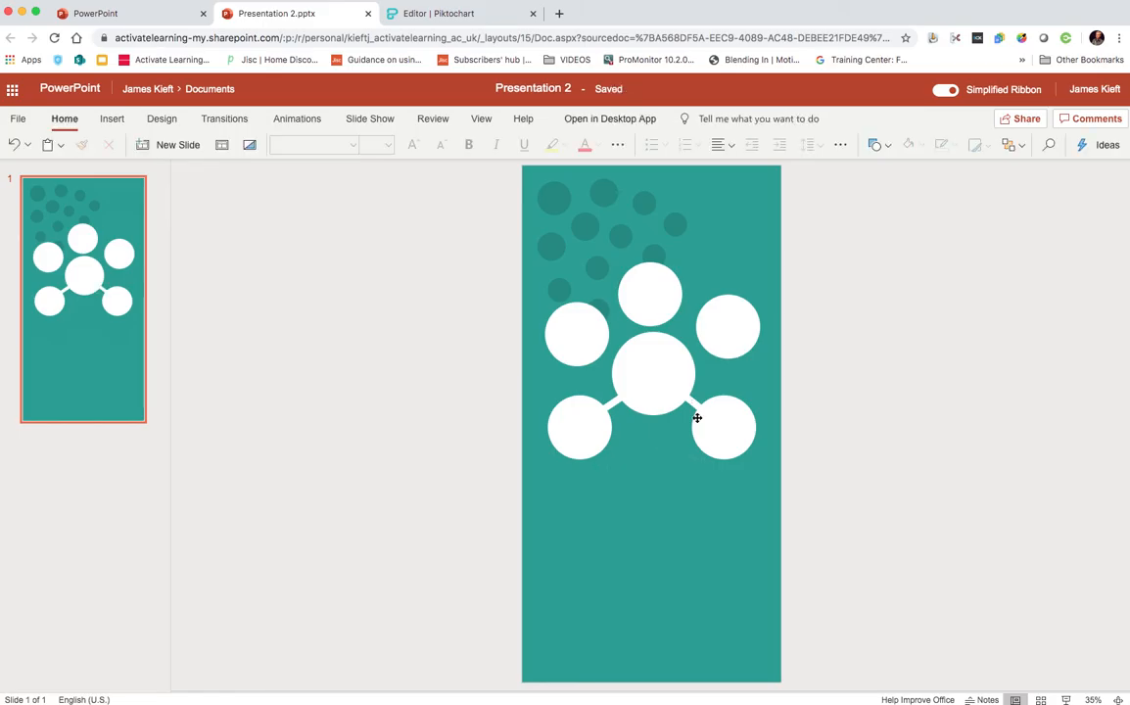
pyautogui.press('super+v')
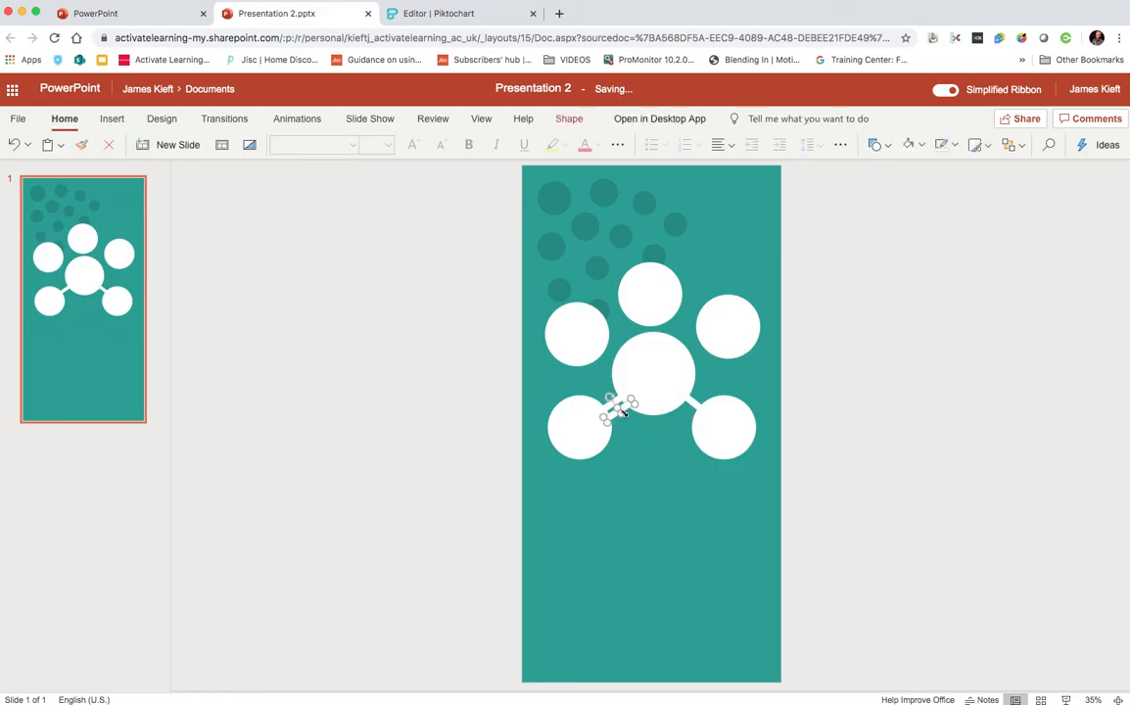
pyautogui.moveTo(618, 404); pyautogui.dragTo(617, 334)
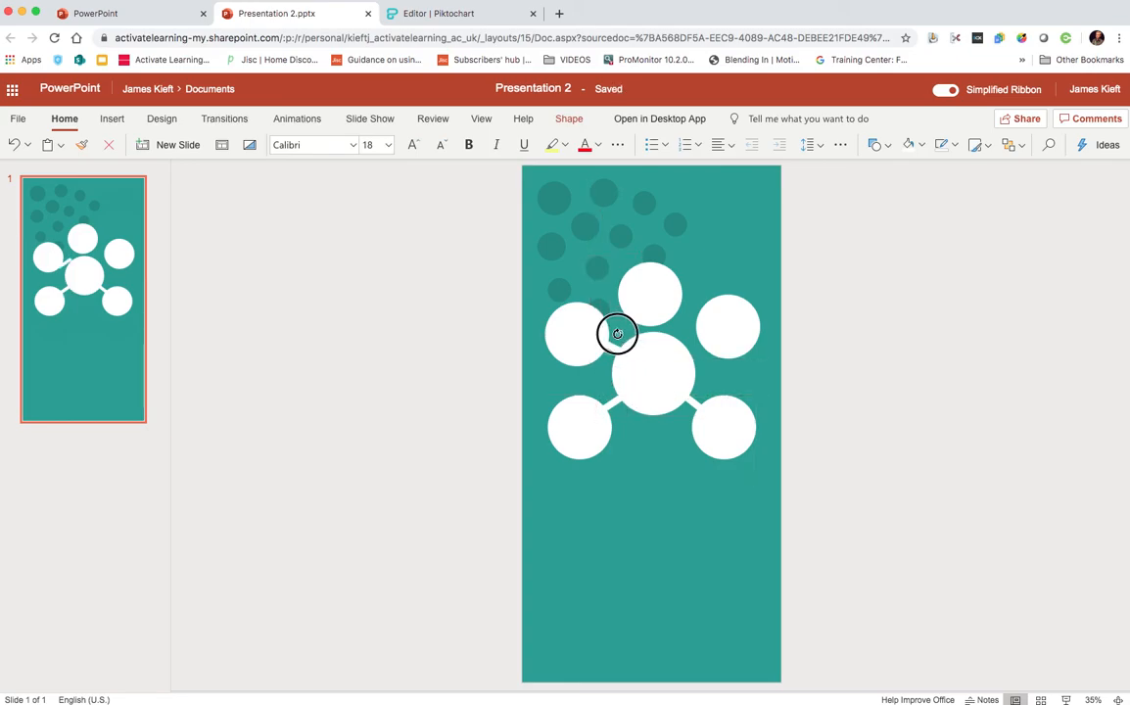
pyautogui.moveTo(617, 334); pyautogui.dragTo(614, 331)
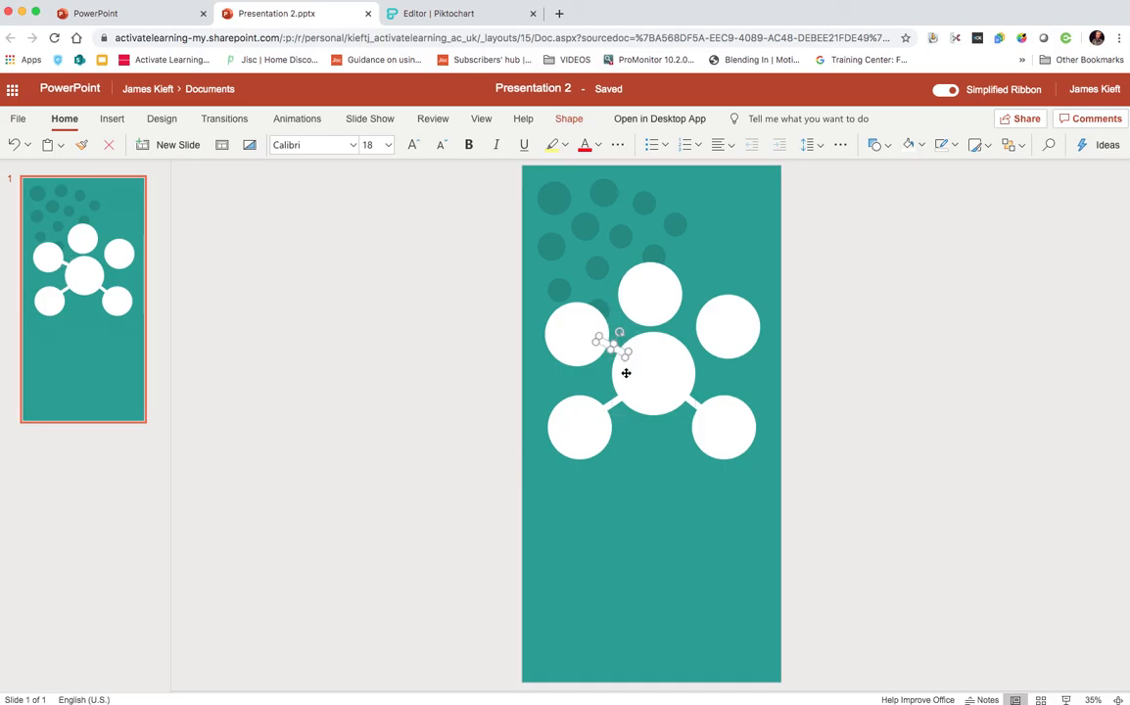
# Add two more connector bars linking the central circle with the circle above it and the upper-right circle
pyautogui.press('super+v')
pyautogui.moveTo(628, 414); pyautogui.dragTo(639, 326)
pyautogui.click(630, 415)
pyautogui.moveTo(632, 417); pyautogui.dragTo(711, 342)
pyautogui.click(600, 467)
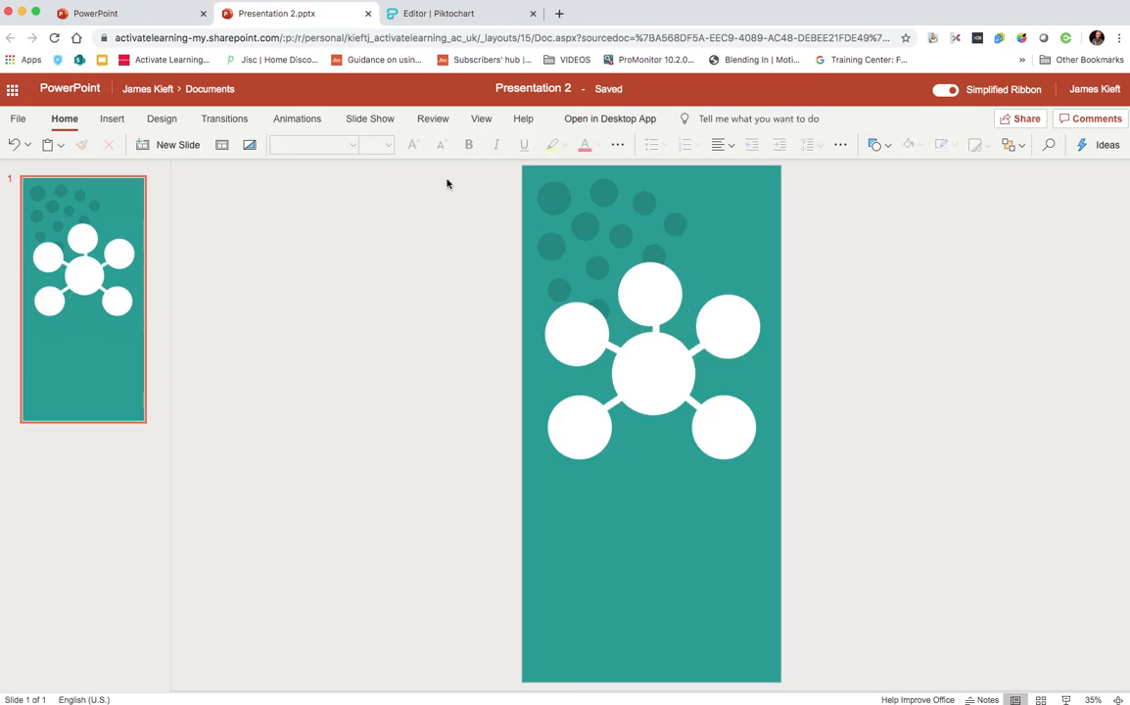
# Insert the crossed-out ear and signing hands icons from the Accessibility icon category
pyautogui.click(114, 121)
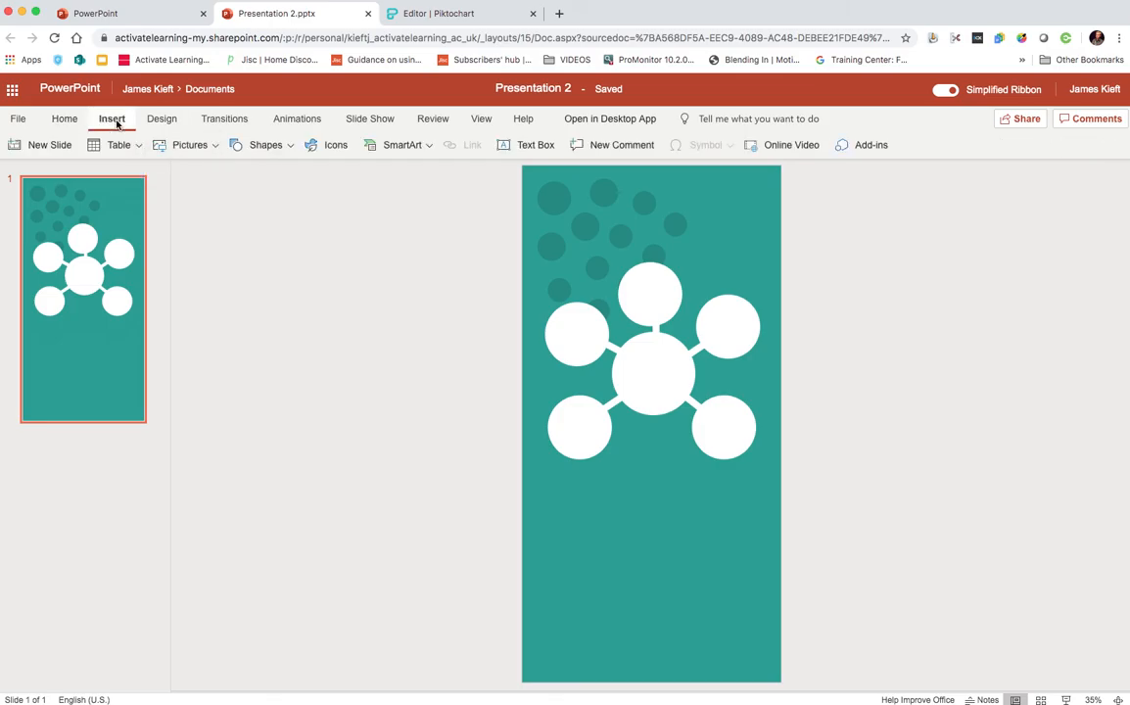
pyautogui.click(331, 148)
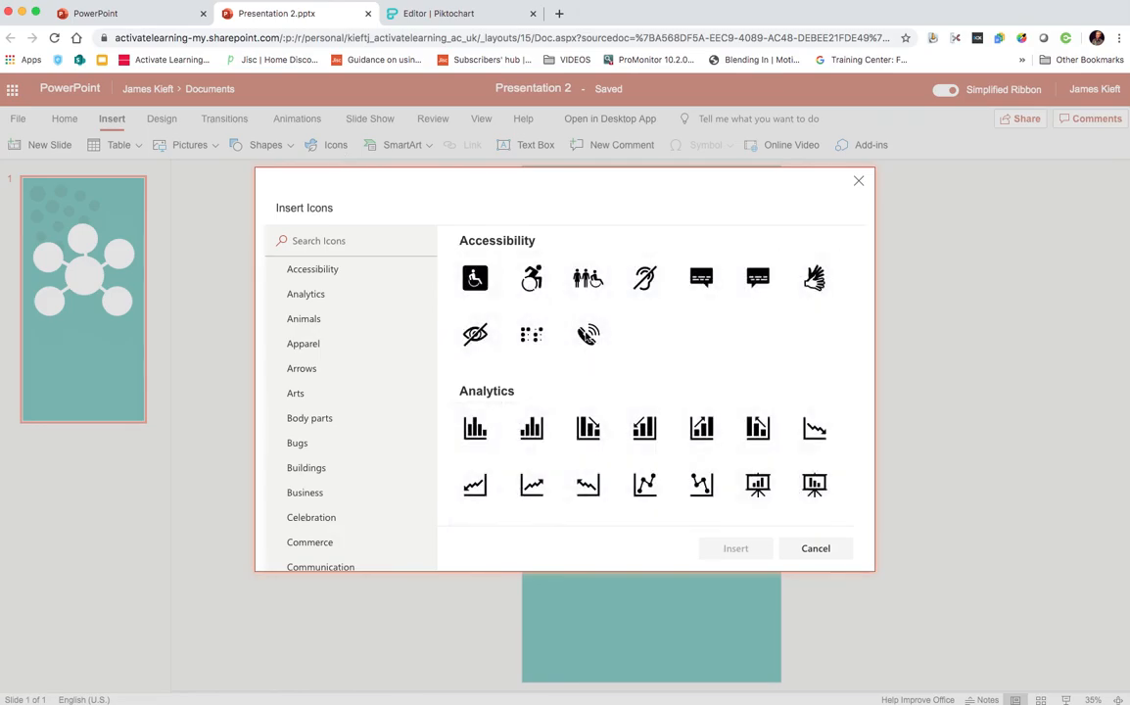
pyautogui.scroll(-1, 664, 411)
pyautogui.scroll(1, 664, 411)
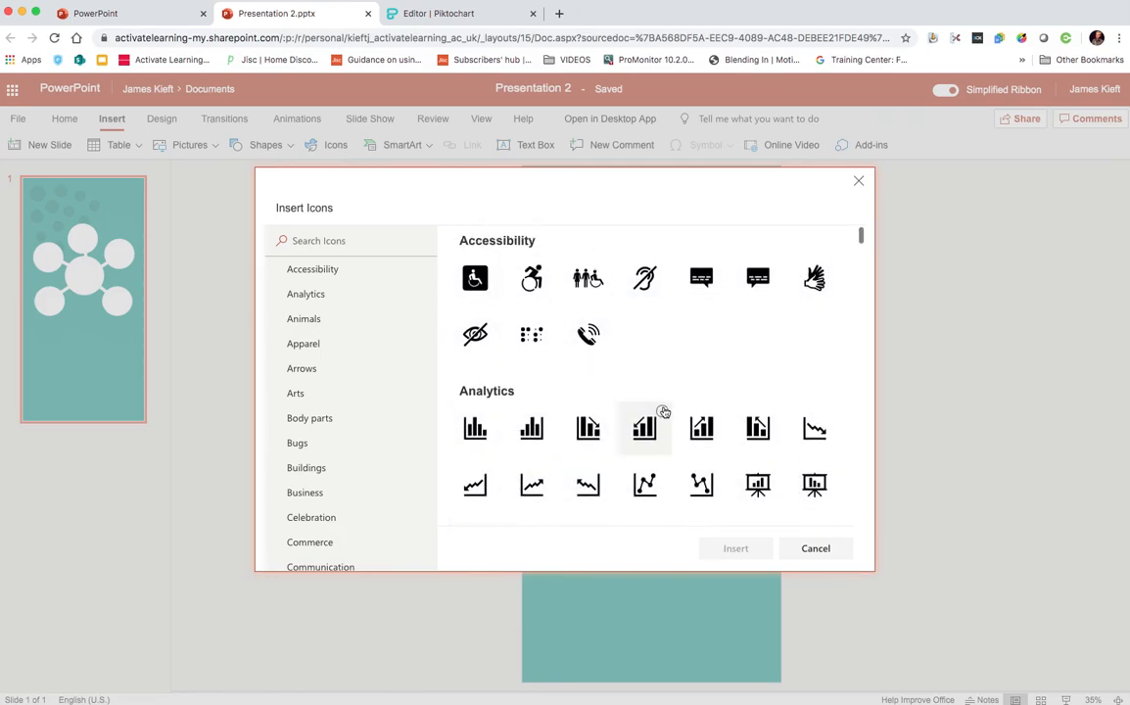
pyautogui.scroll(-1, 664, 411)
pyautogui.scroll(1, 663, 410)
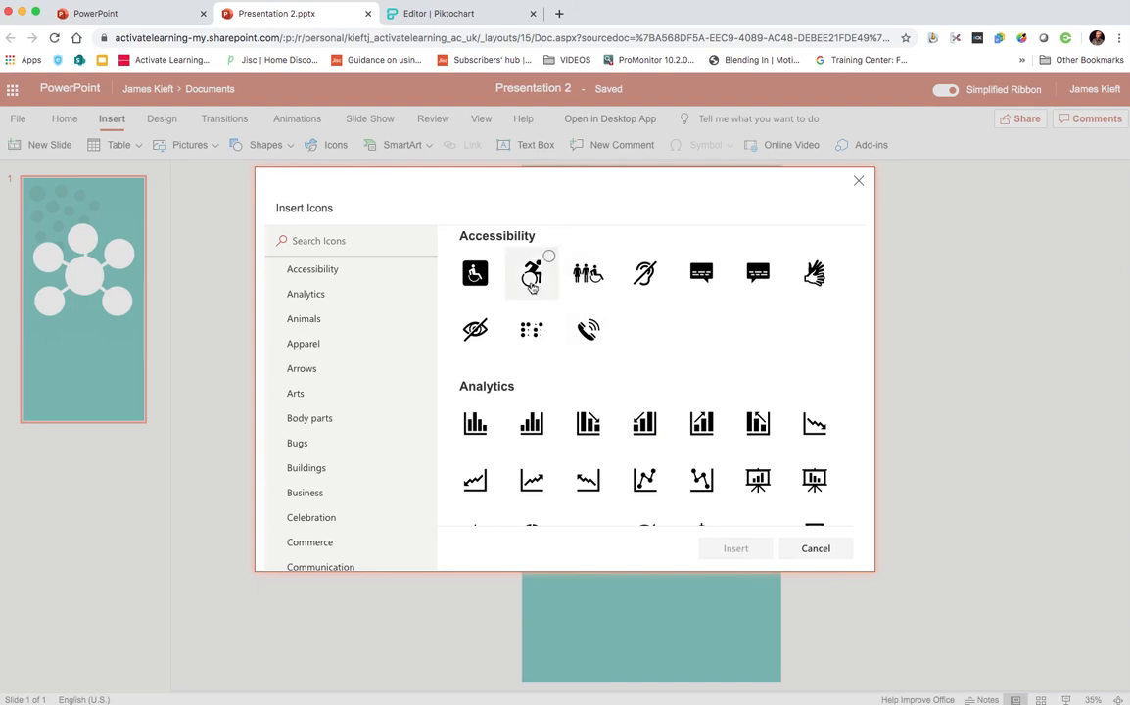
pyautogui.click(651, 279)
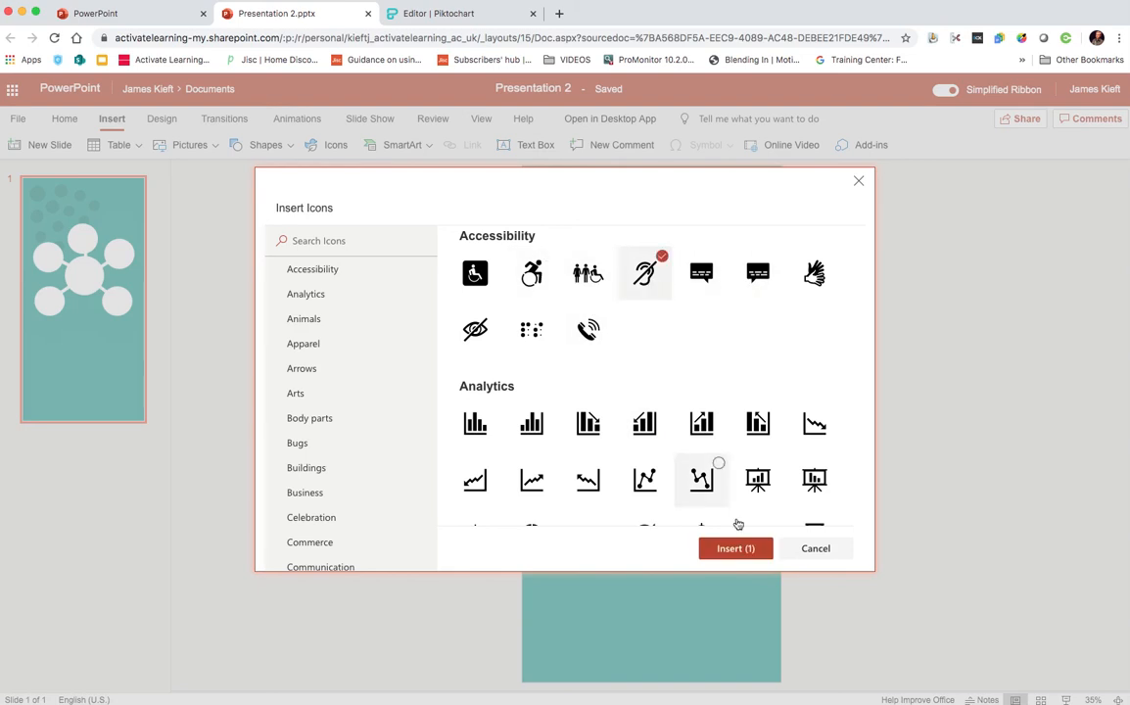
pyautogui.click(815, 269)
pyautogui.click(723, 549)
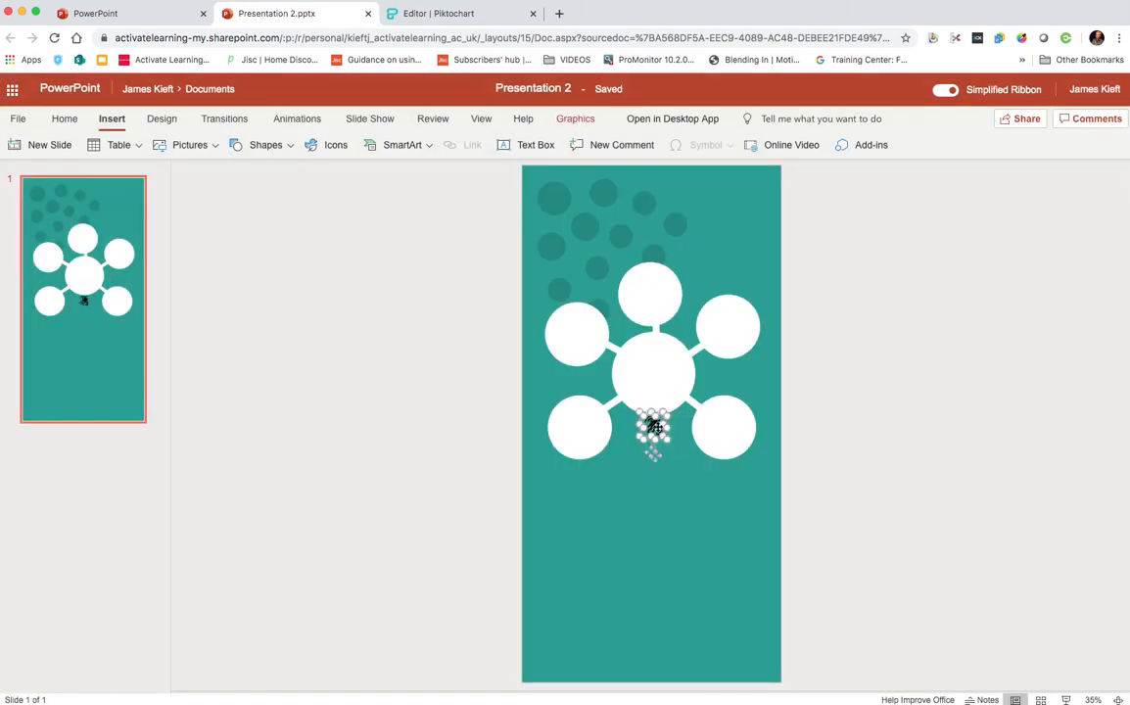
# Place the signing hands icon in the lower-left circle, enlarged to fit and filled with the darker teal recent colour
pyautogui.moveTo(644, 436); pyautogui.dragTo(578, 428)
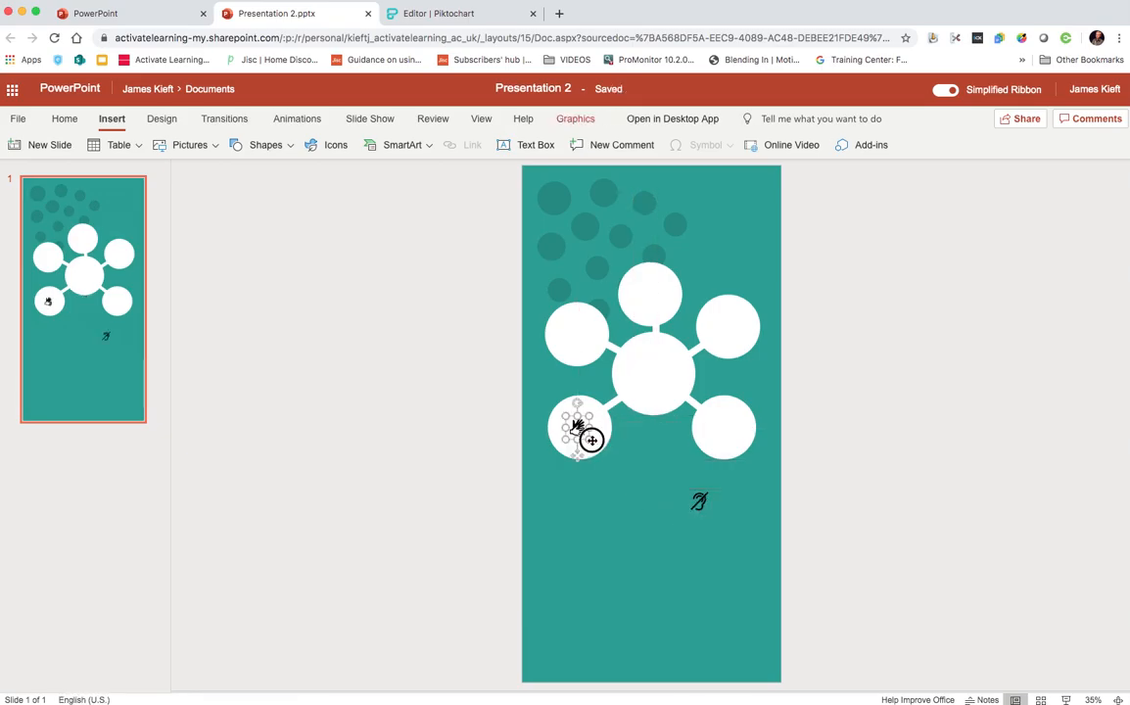
pyautogui.moveTo(592, 441); pyautogui.dragTo(561, 413)
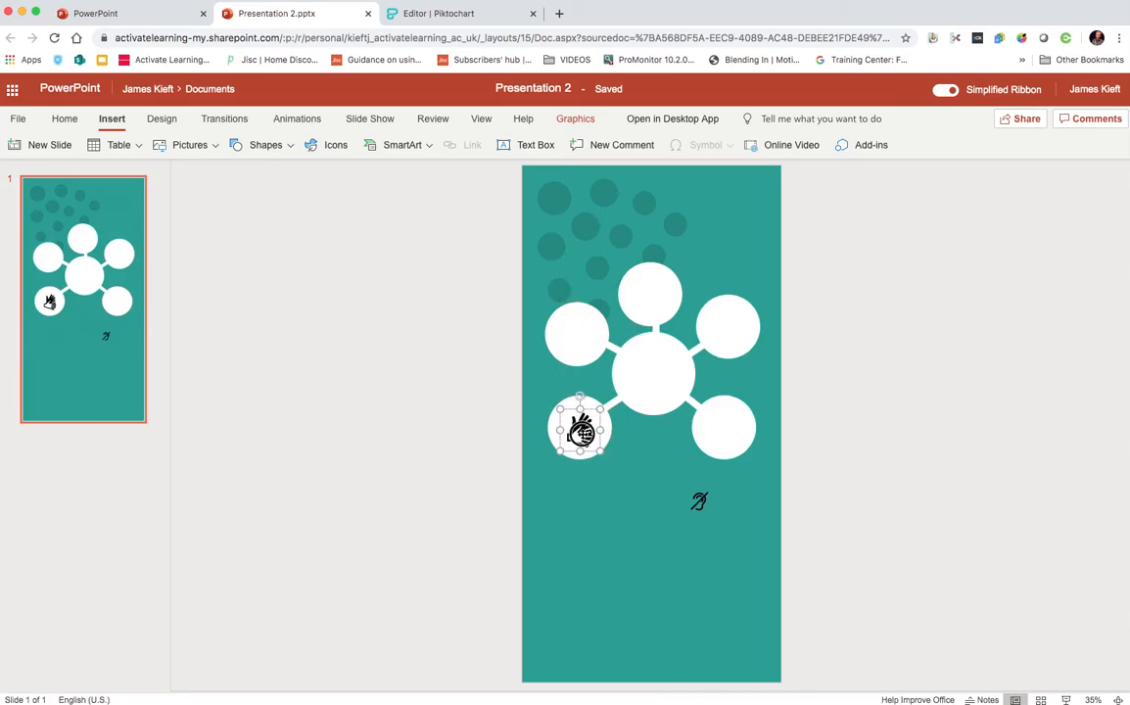
pyautogui.rightClick(581, 431)
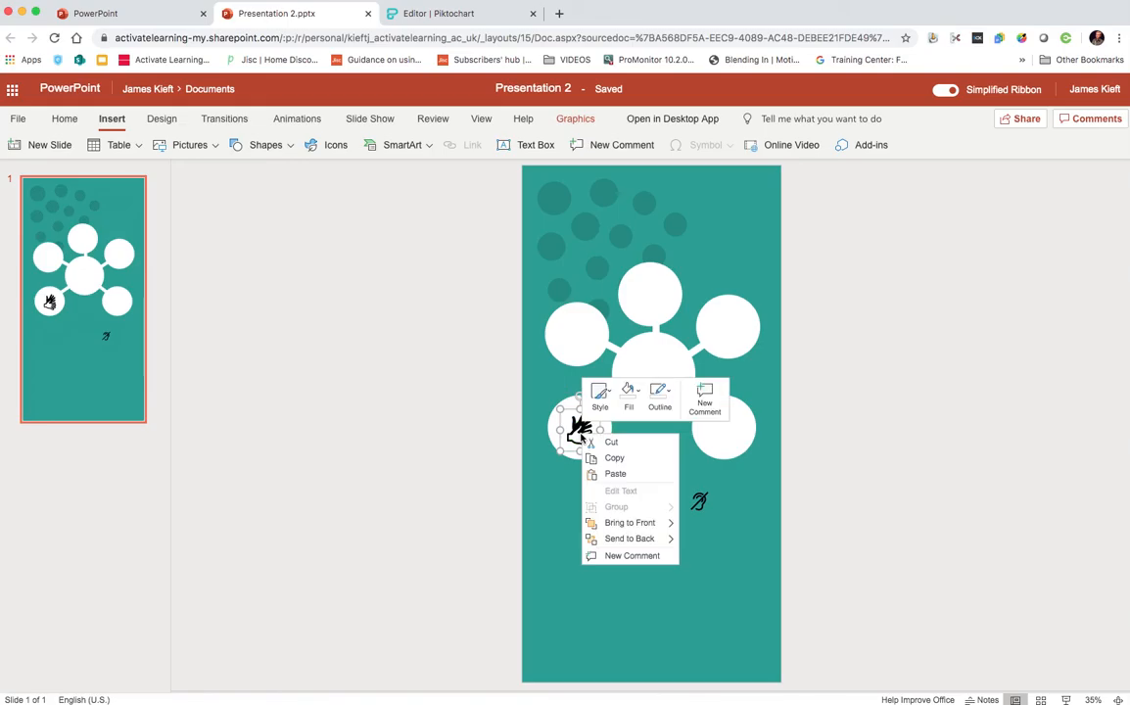
pyautogui.click(632, 397)
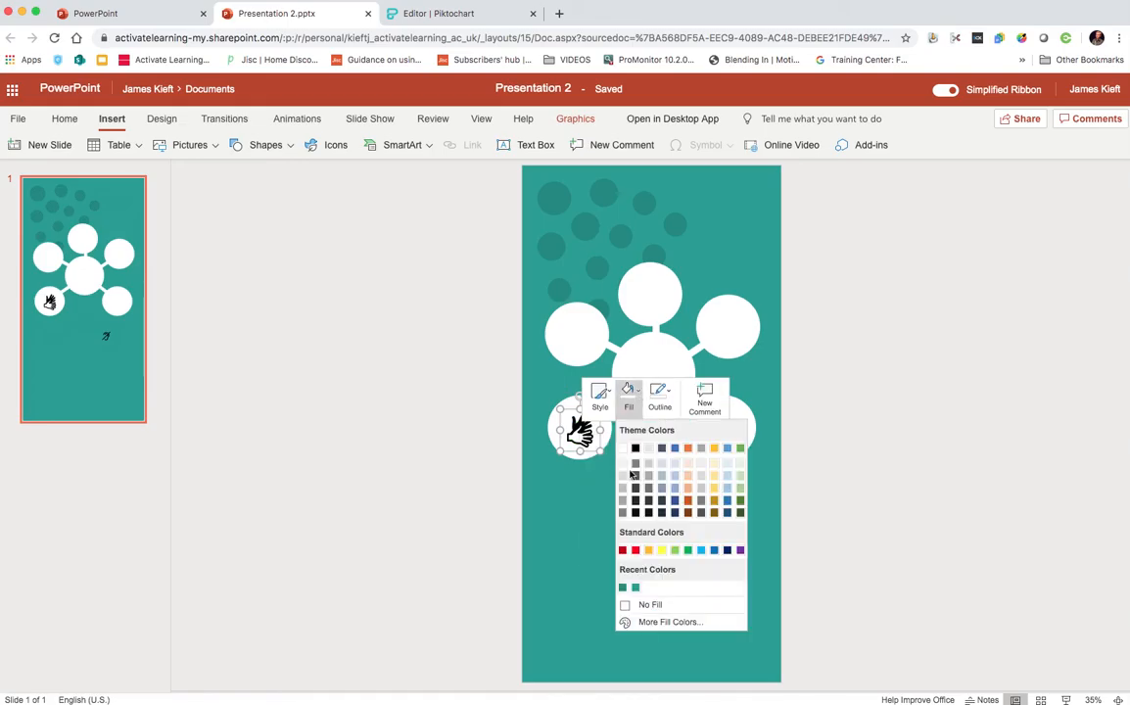
pyautogui.click(627, 588)
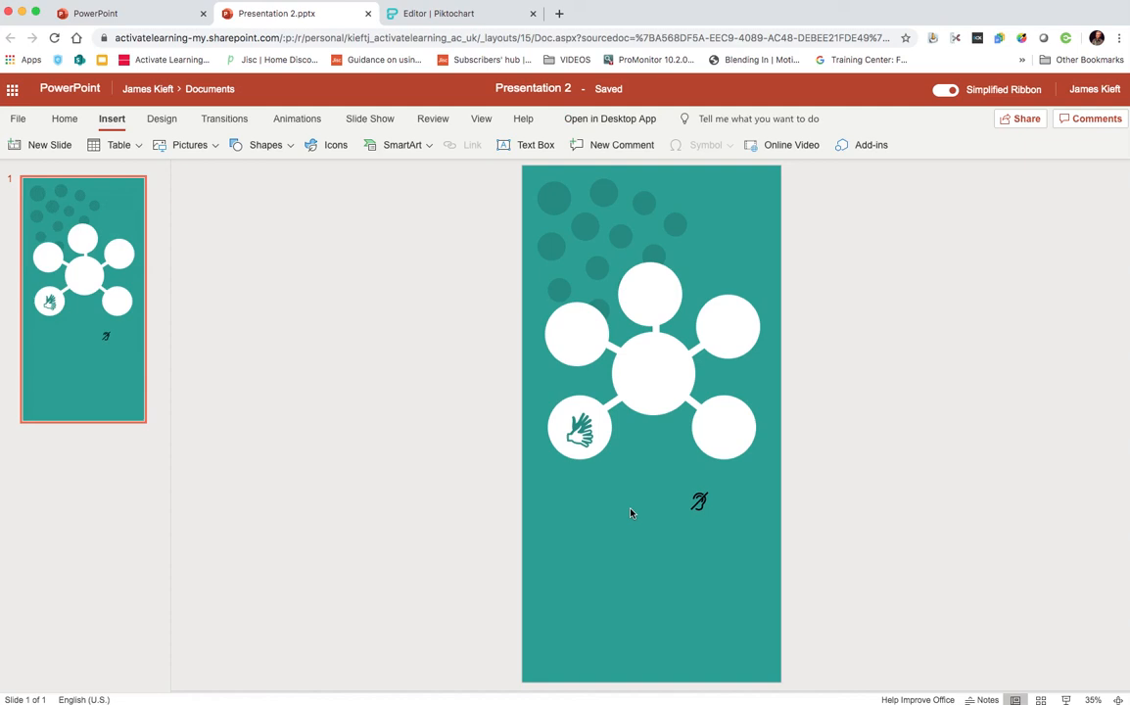
pyautogui.moveTo(580, 434); pyautogui.dragTo(581, 430)
# Place the crossed-out ear icon in the lower-right circle, enlarged to fit and filled with the same darker teal
pyautogui.click(699, 501)
pyautogui.moveTo(700, 501); pyautogui.dragTo(732, 431)
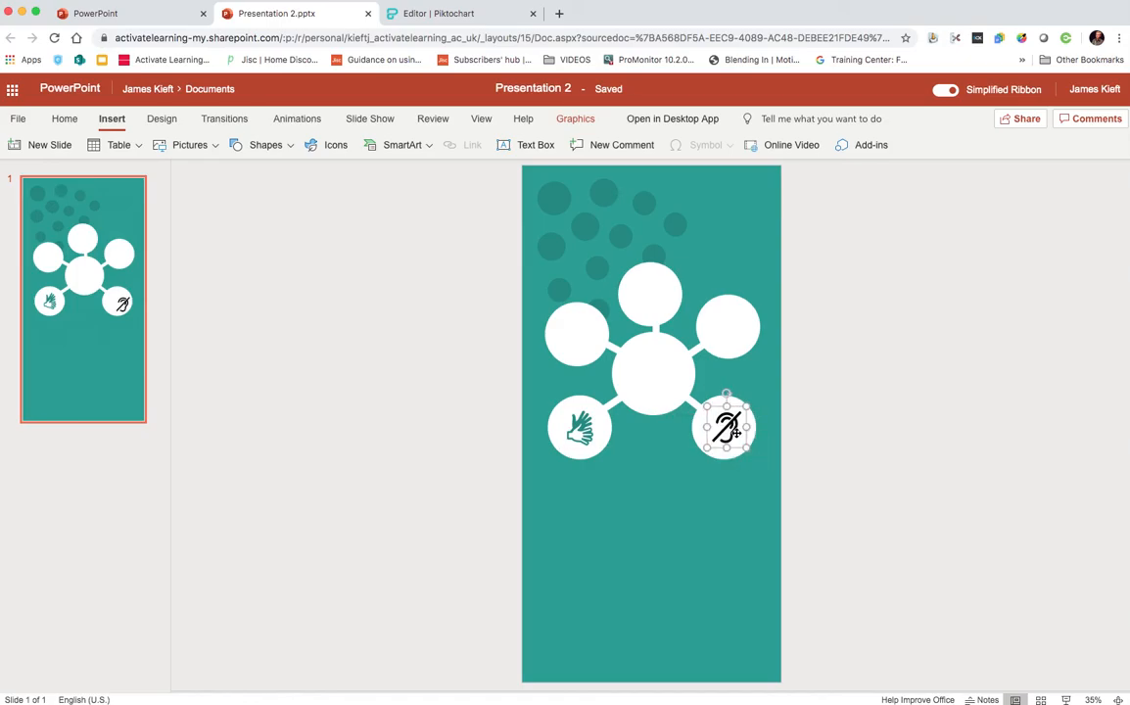
pyautogui.rightClick(727, 429)
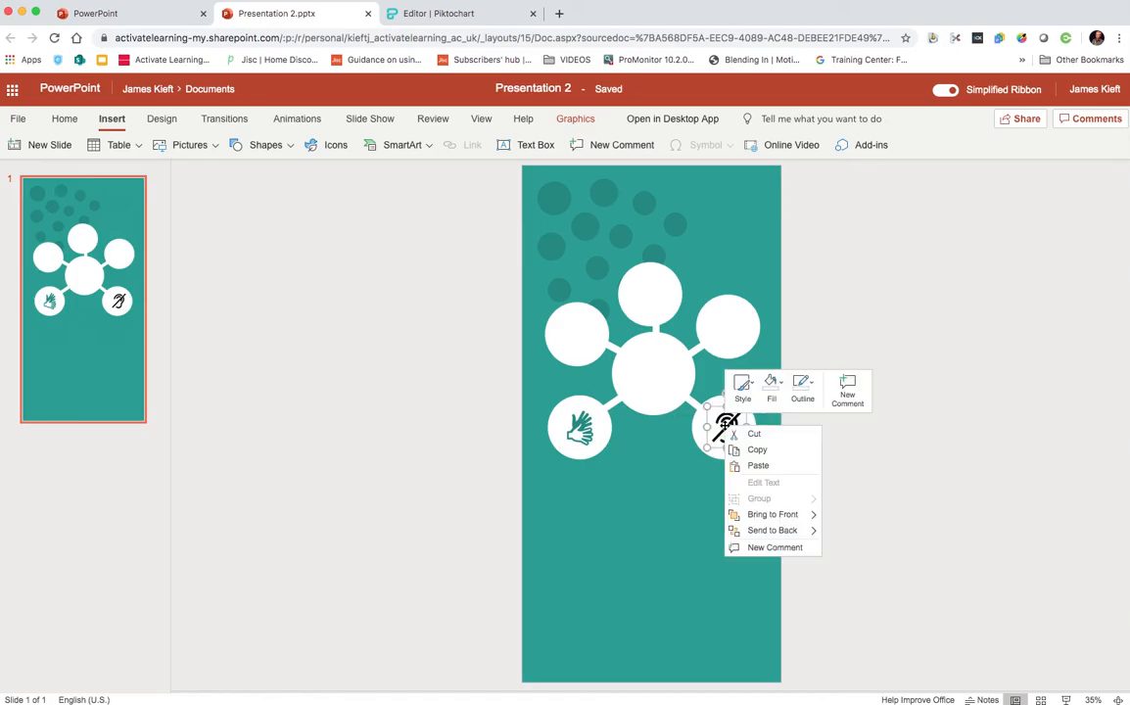
pyautogui.click(773, 389)
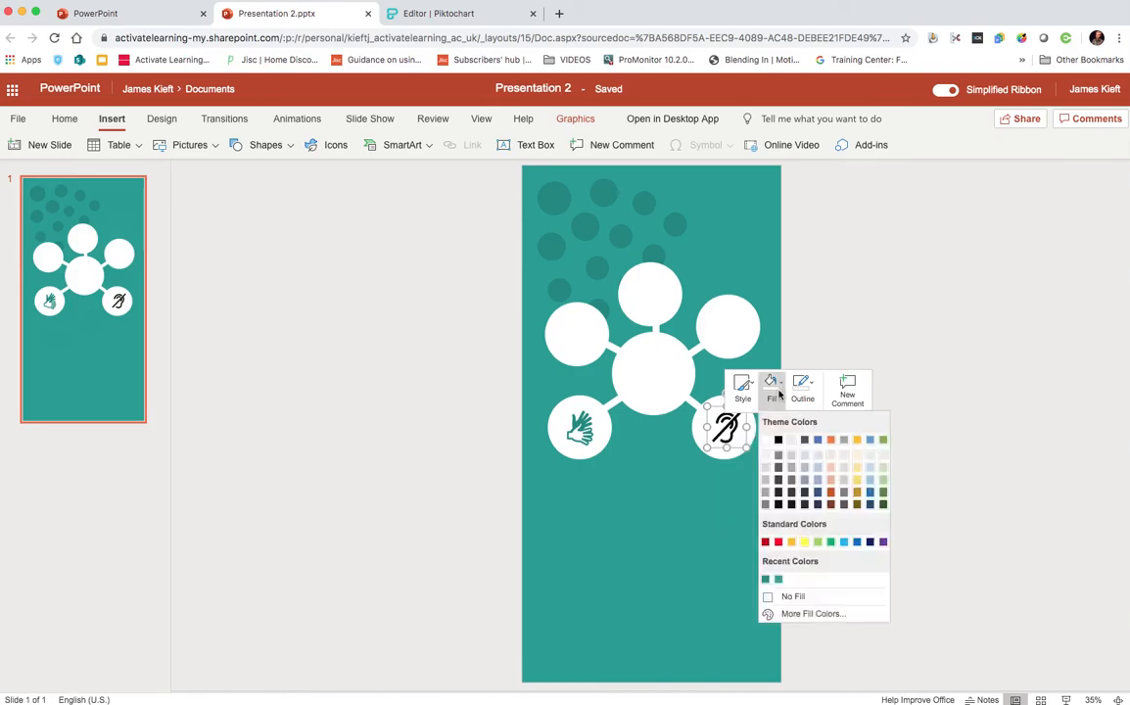
pyautogui.click(766, 580)
pyautogui.click(723, 573)
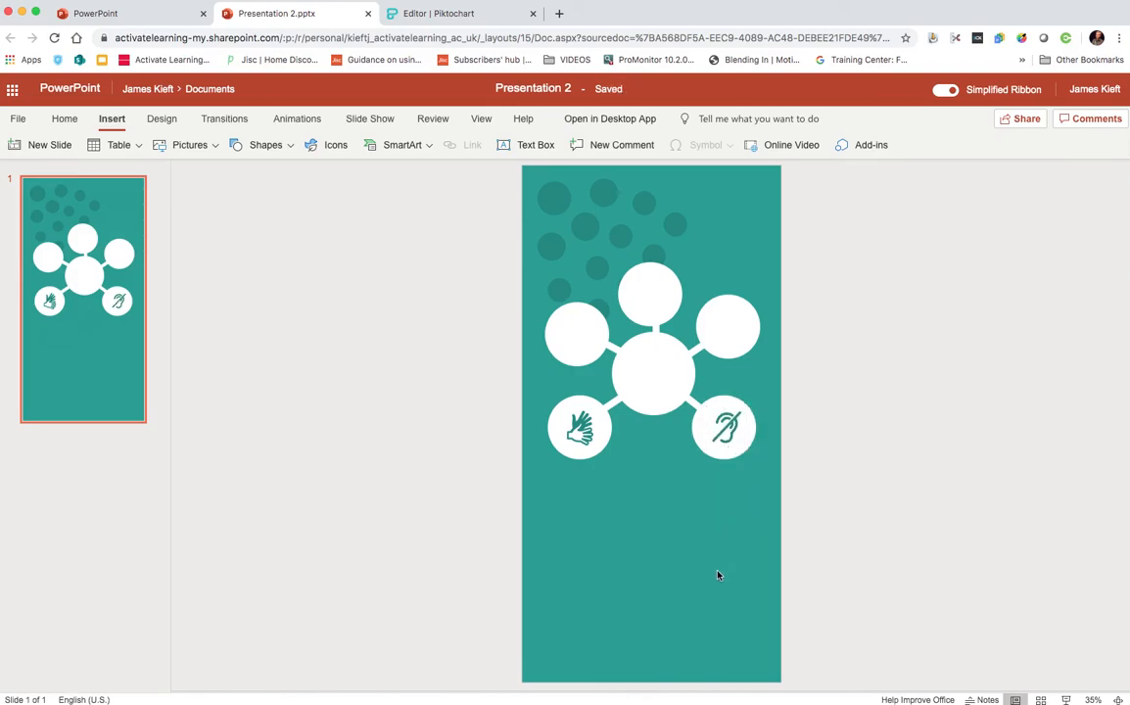
# Insert the people-with-wheelchair and ringing phone icons from the Accessibility icon category
pyautogui.click(324, 148)
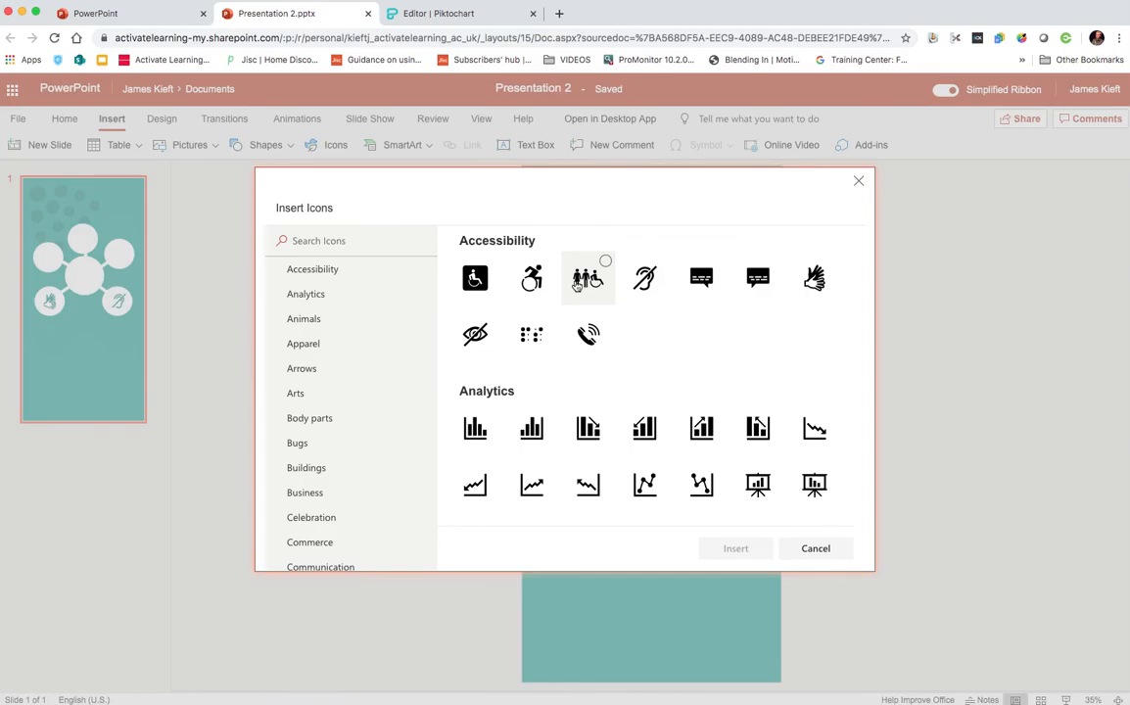
pyautogui.click(578, 281)
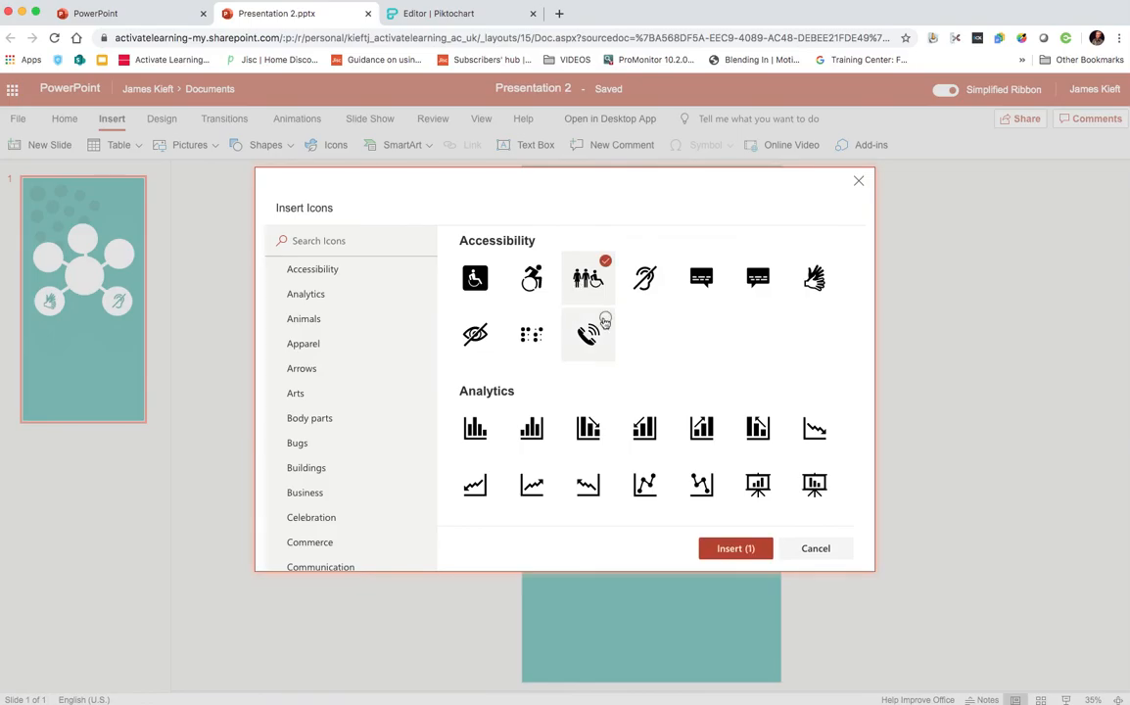
pyautogui.click(606, 321)
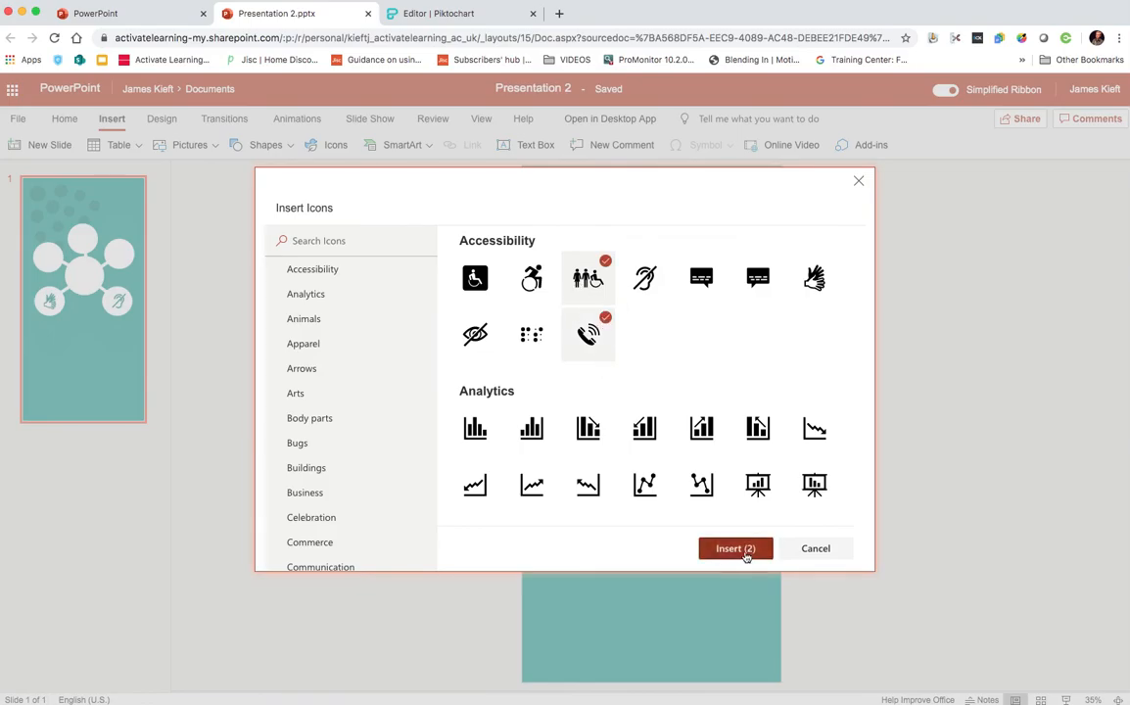
pyautogui.click(736, 549)
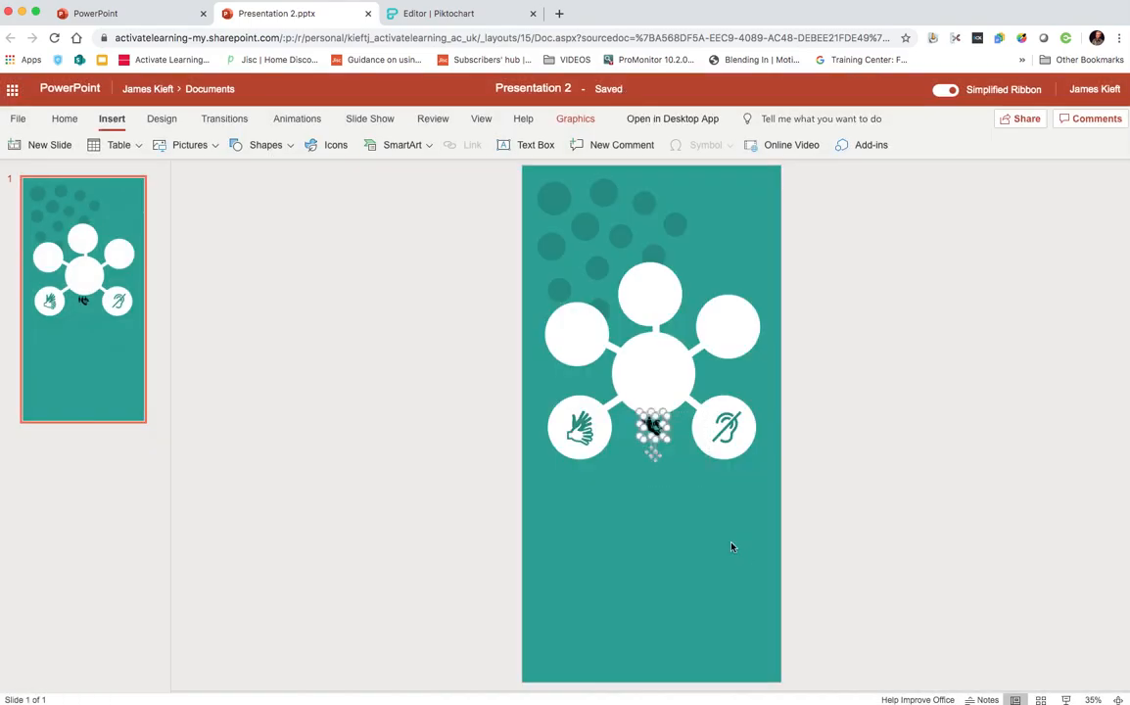
# Move the phone icon into the upper-left circle and the people icon into the upper-right circle, enlarging both to fit
pyautogui.moveTo(656, 428); pyautogui.dragTo(575, 333)
pyautogui.click(655, 483)
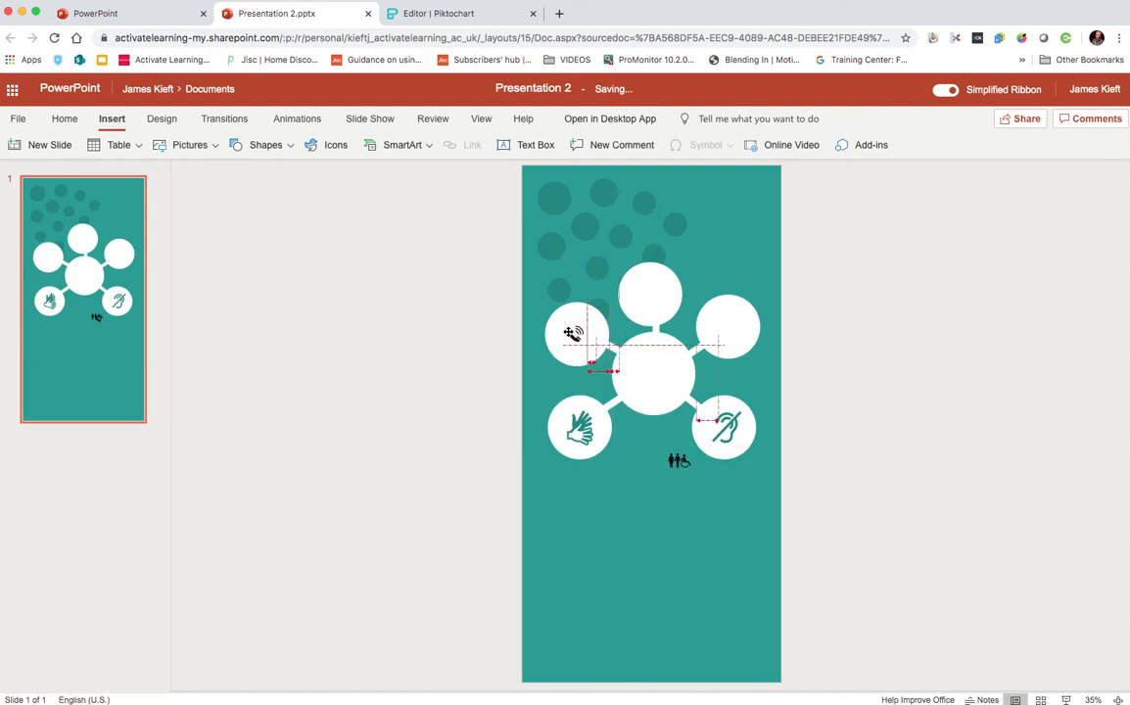
pyautogui.moveTo(677, 458); pyautogui.dragTo(729, 328)
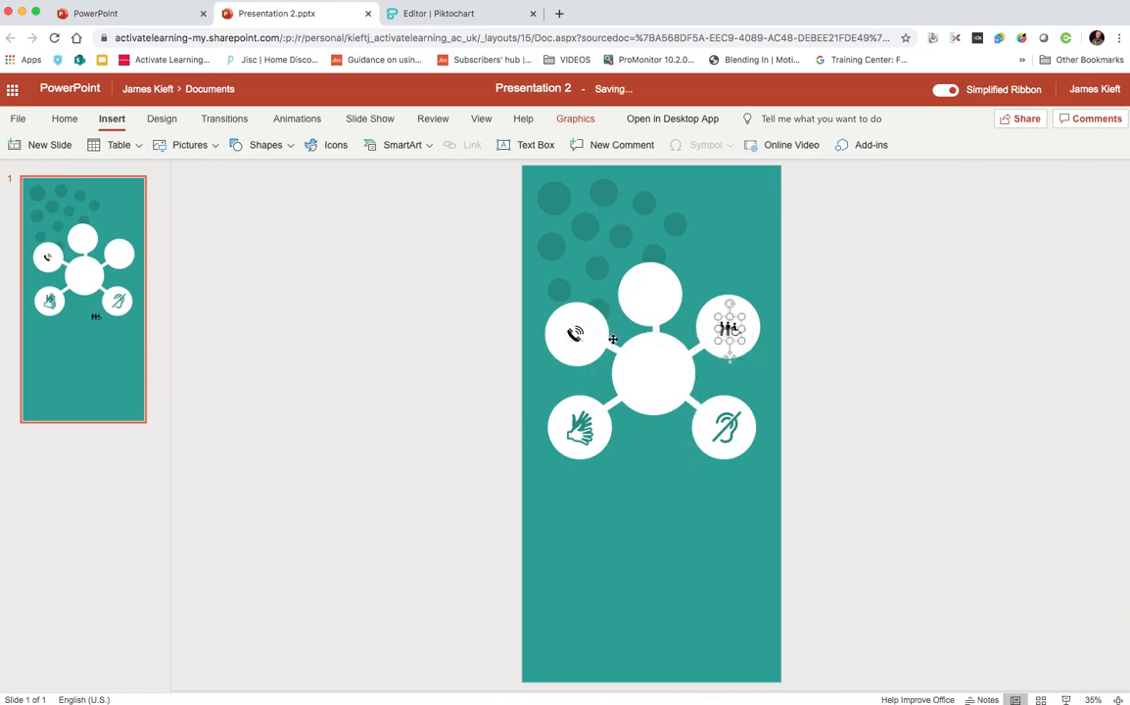
pyautogui.click(565, 337)
pyautogui.moveTo(589, 347); pyautogui.dragTo(580, 335)
pyautogui.click(709, 341)
pyautogui.moveTo(740, 338)
pyautogui.mouseDown()
pyautogui.moveTo(750, 350)
pyautogui.moveTo(730, 329)
pyautogui.moveTo(750, 347)
pyautogui.mouseUp()
# Fill the phone icon and the people icon with the darker teal recent colour
pyautogui.click(577, 333)
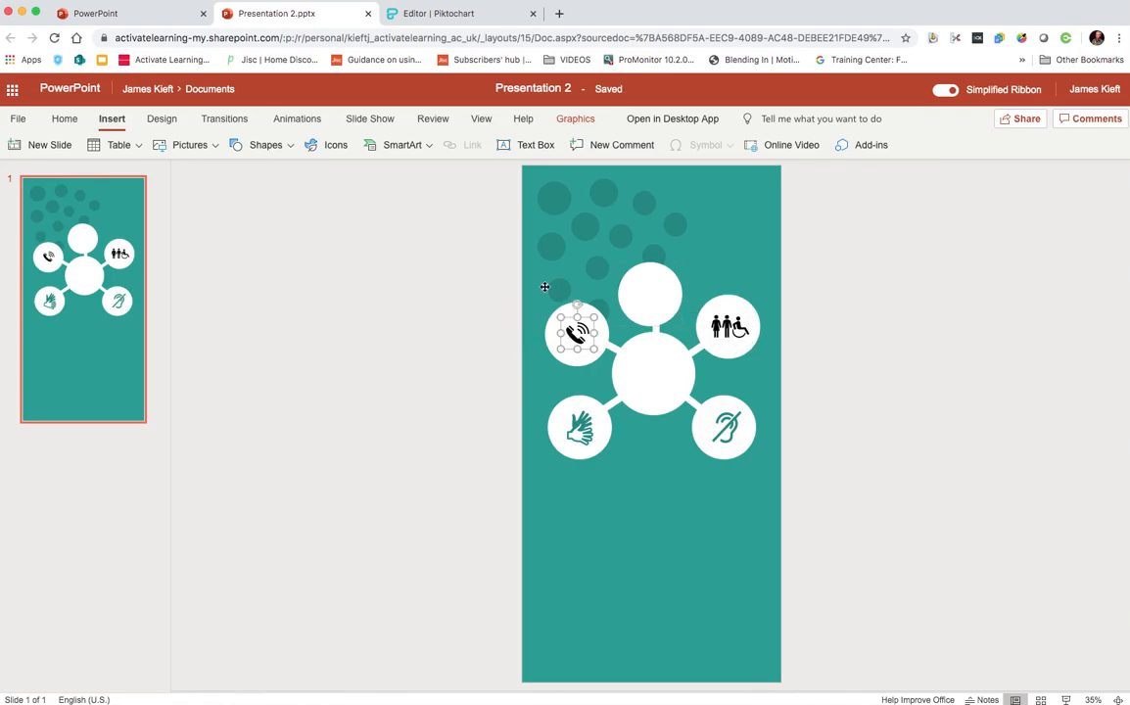
pyautogui.rightClick(582, 335)
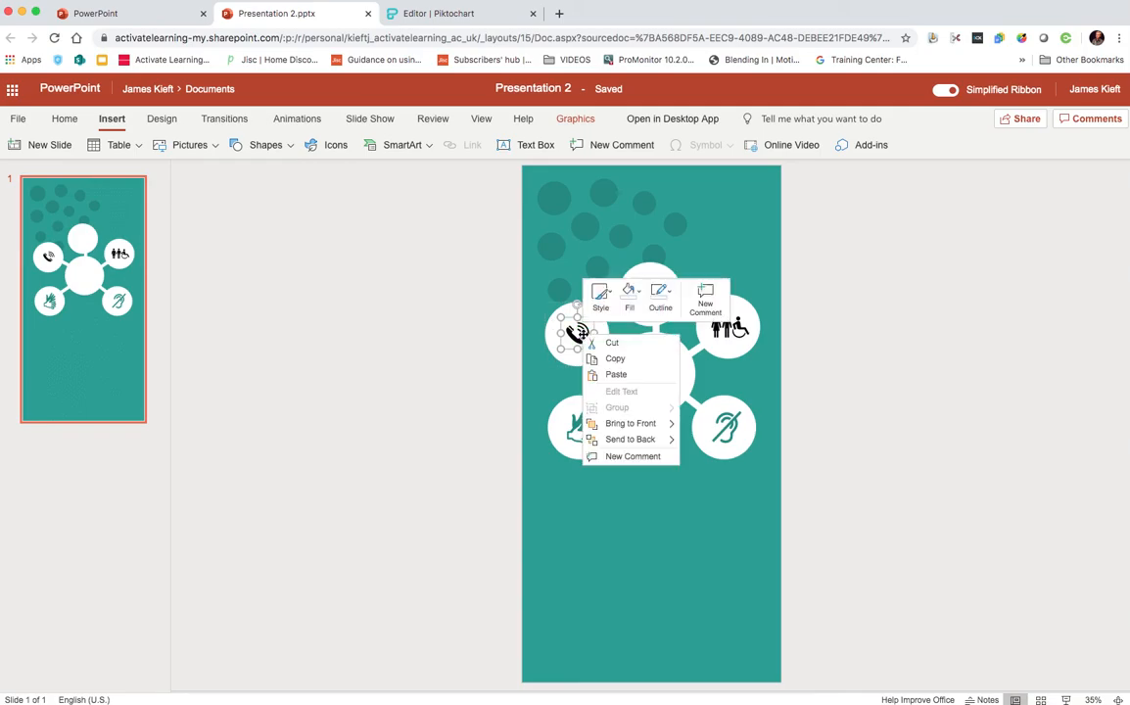
pyautogui.click(629, 296)
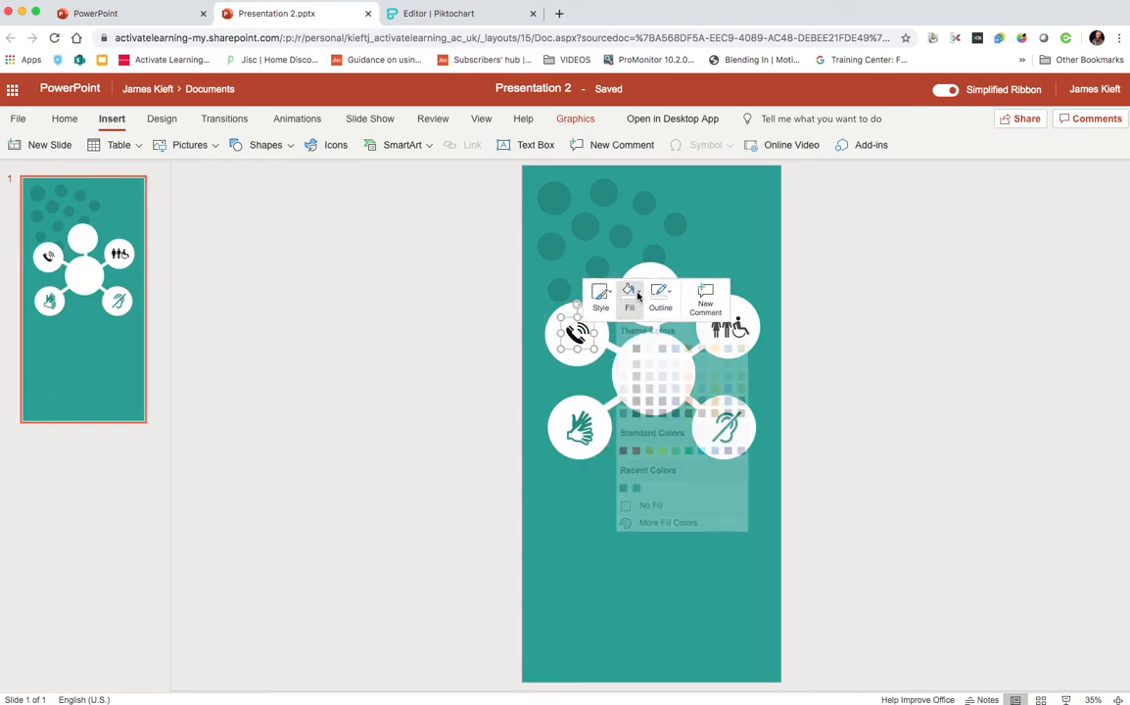
pyautogui.click(624, 488)
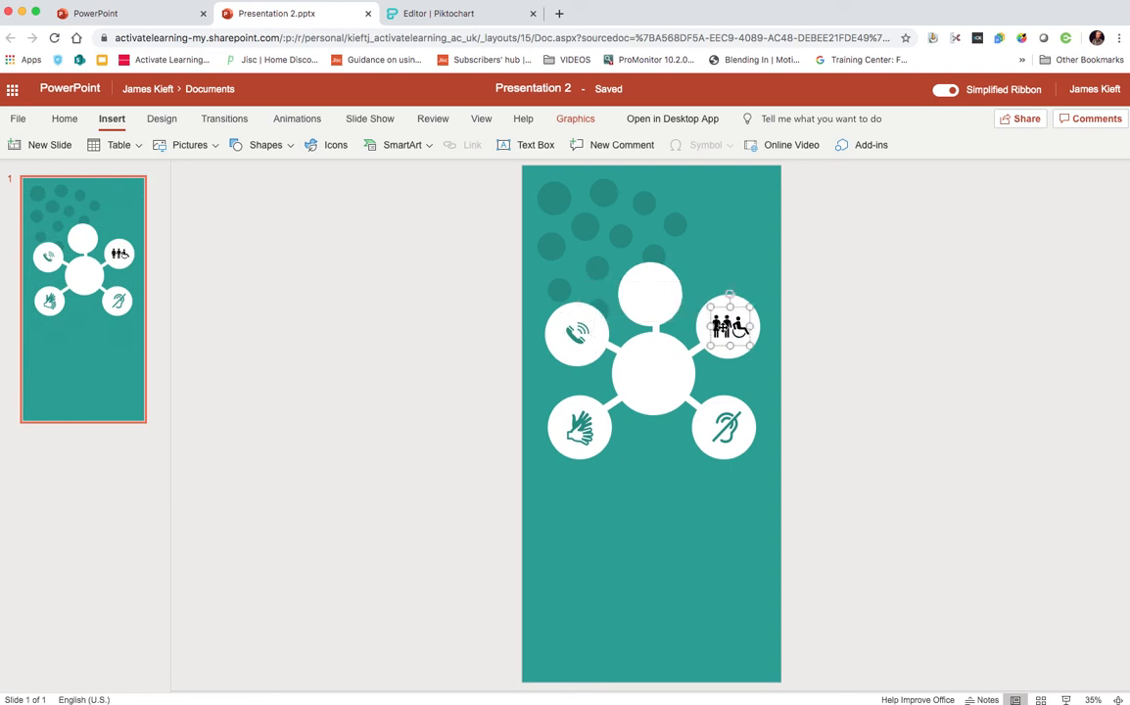
pyautogui.rightClick(716, 328)
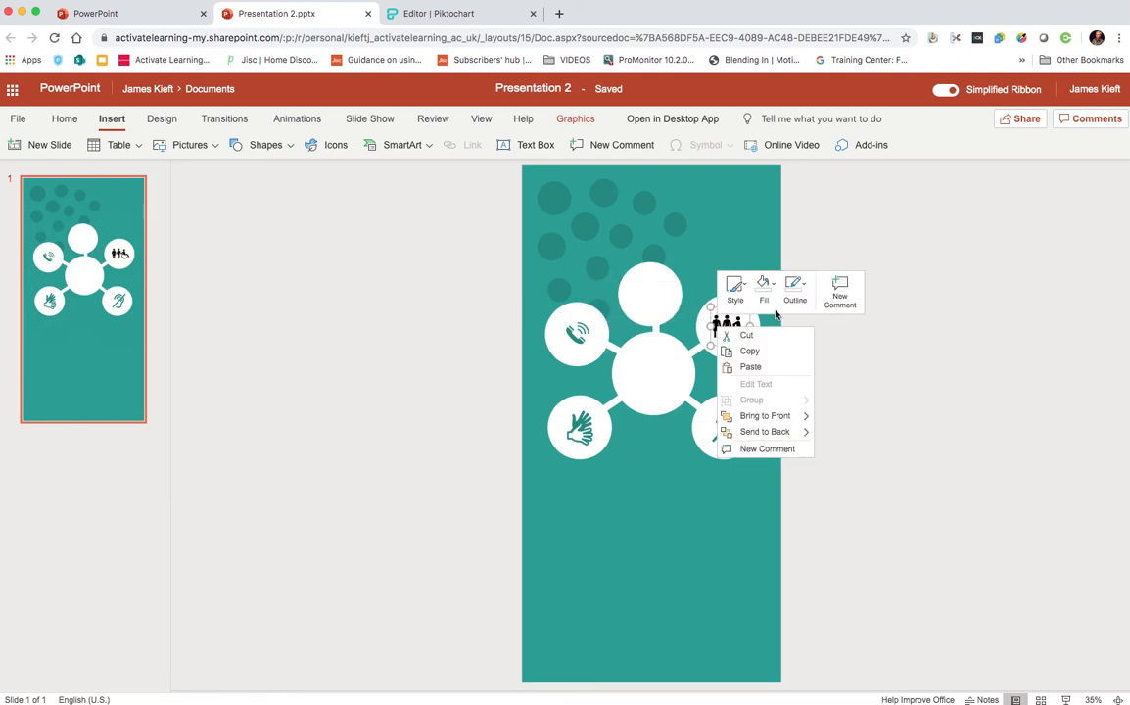
pyautogui.click(764, 290)
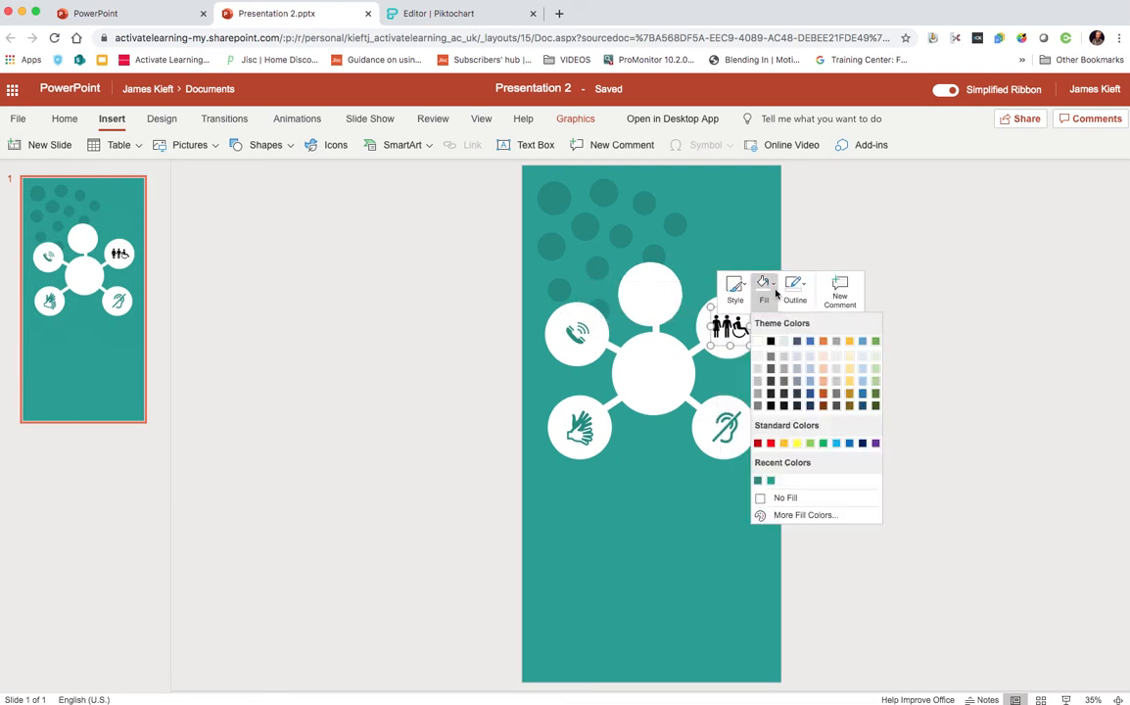
pyautogui.click(757, 481)
pyautogui.click(676, 514)
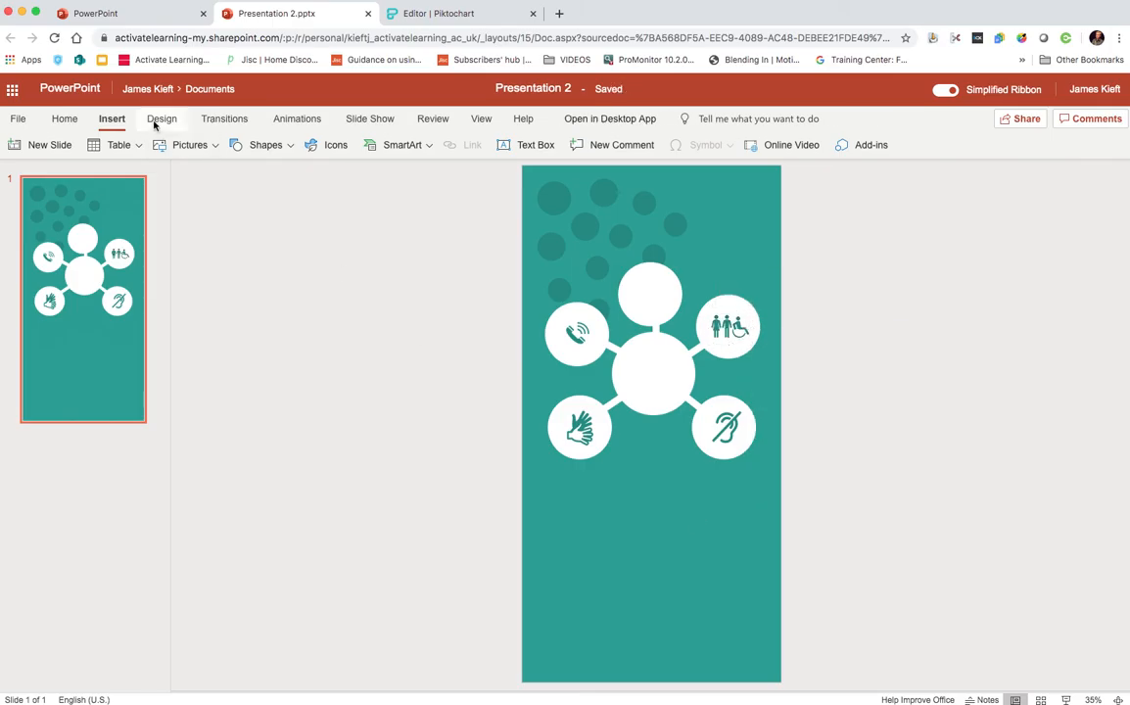
# Add a text box reading "Infographic" to the slide
pyautogui.click(512, 147)
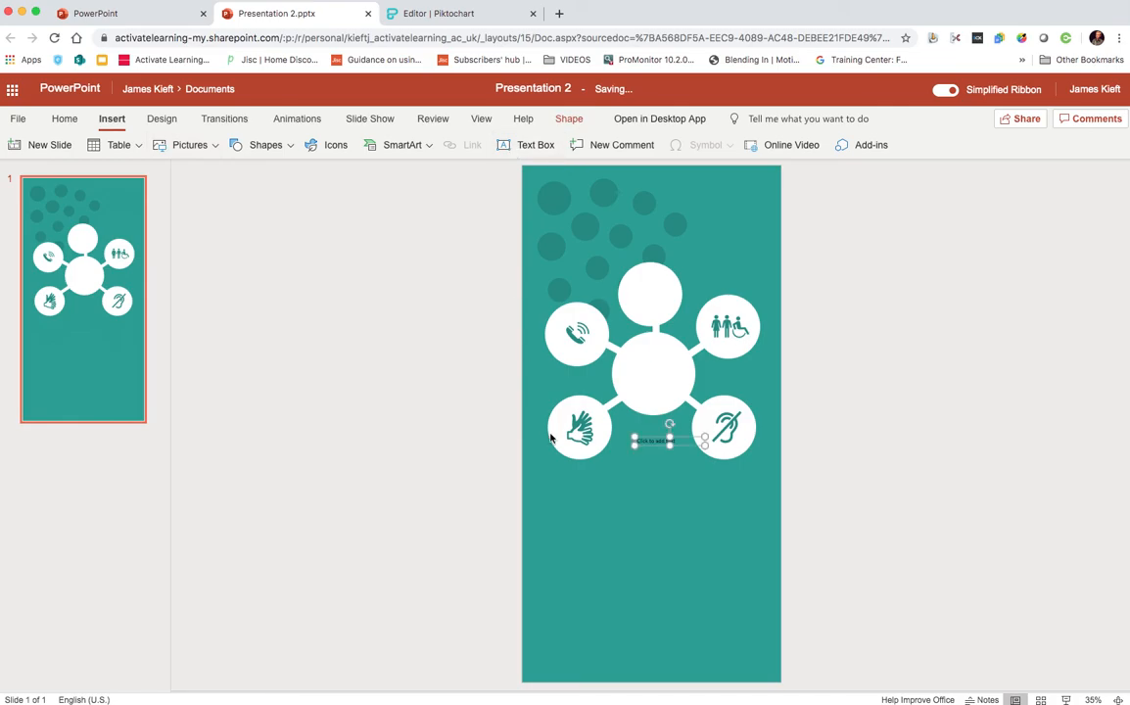
pyautogui.click(653, 442)
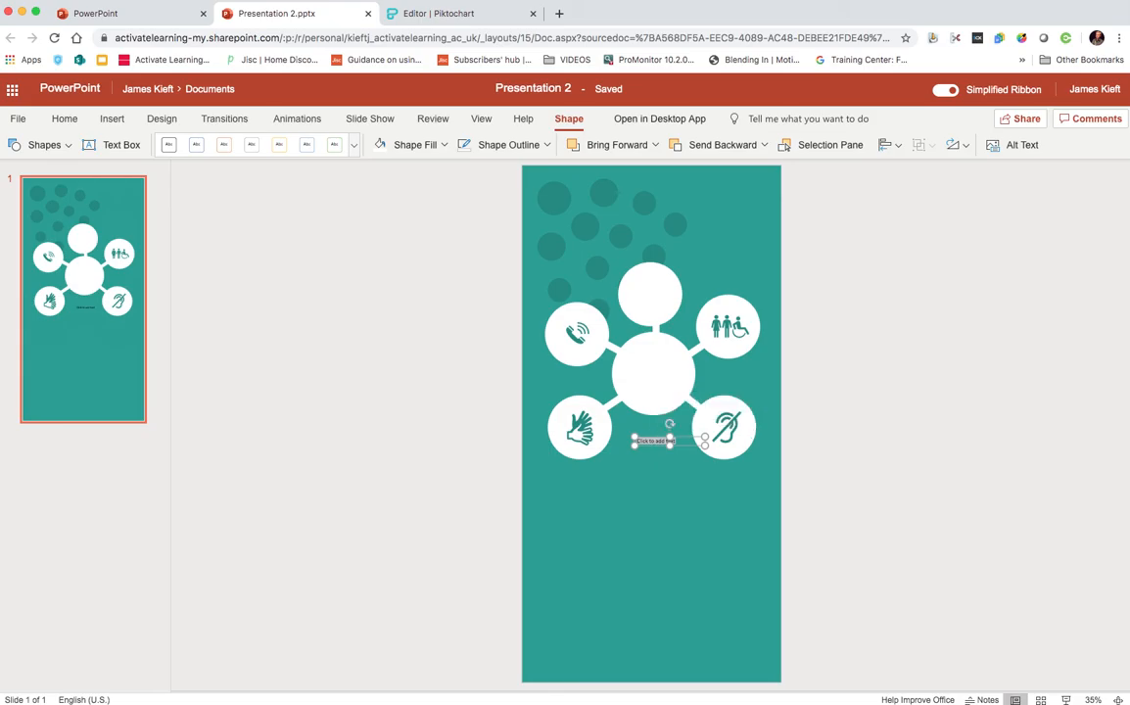
pyautogui.write('andgraphic')
# Set the font size of the "Infographic" text to 54
pyautogui.click(160, 120)
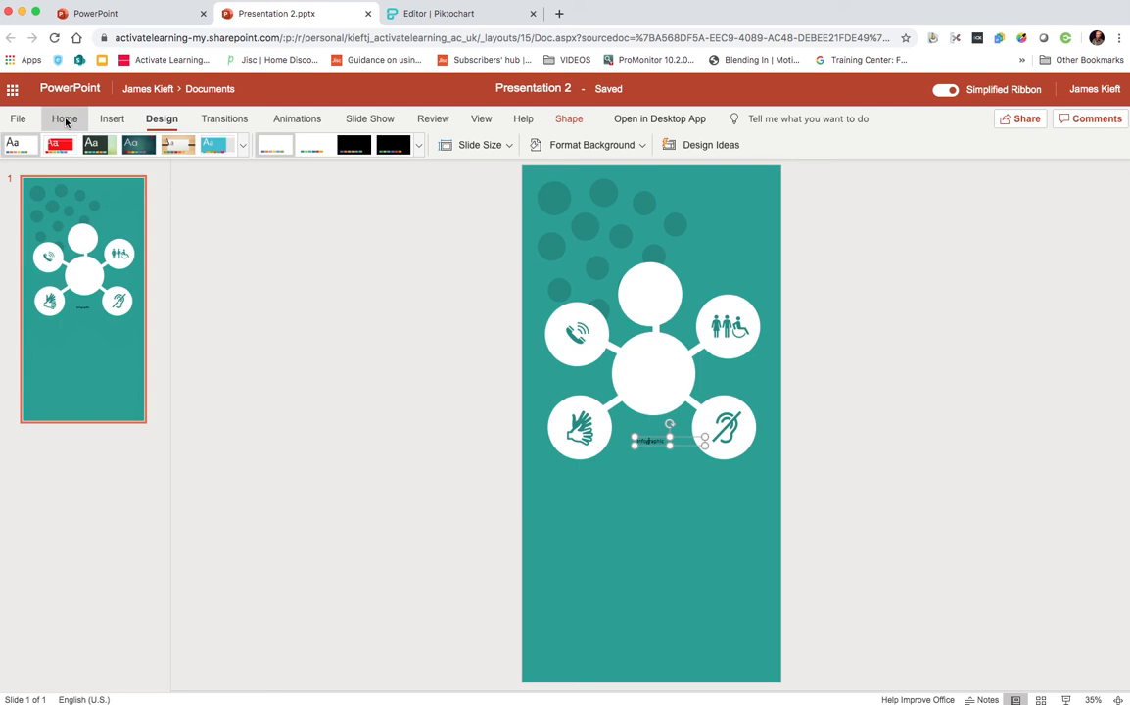
pyautogui.click(65, 119)
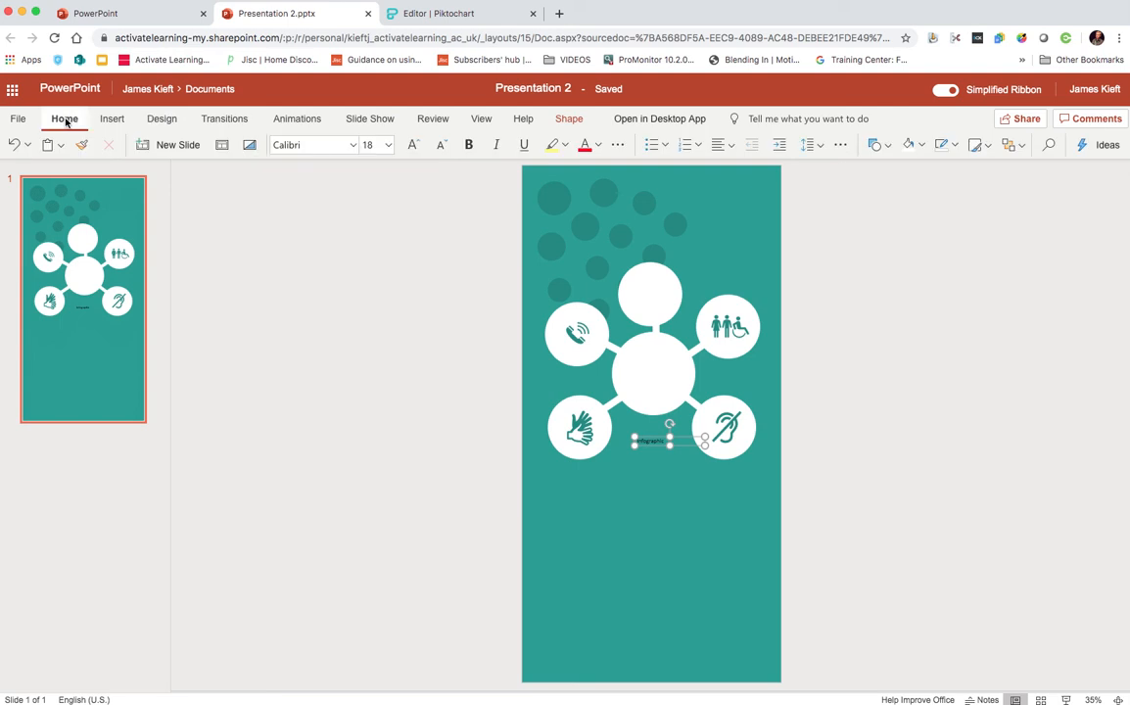
pyautogui.click(389, 147)
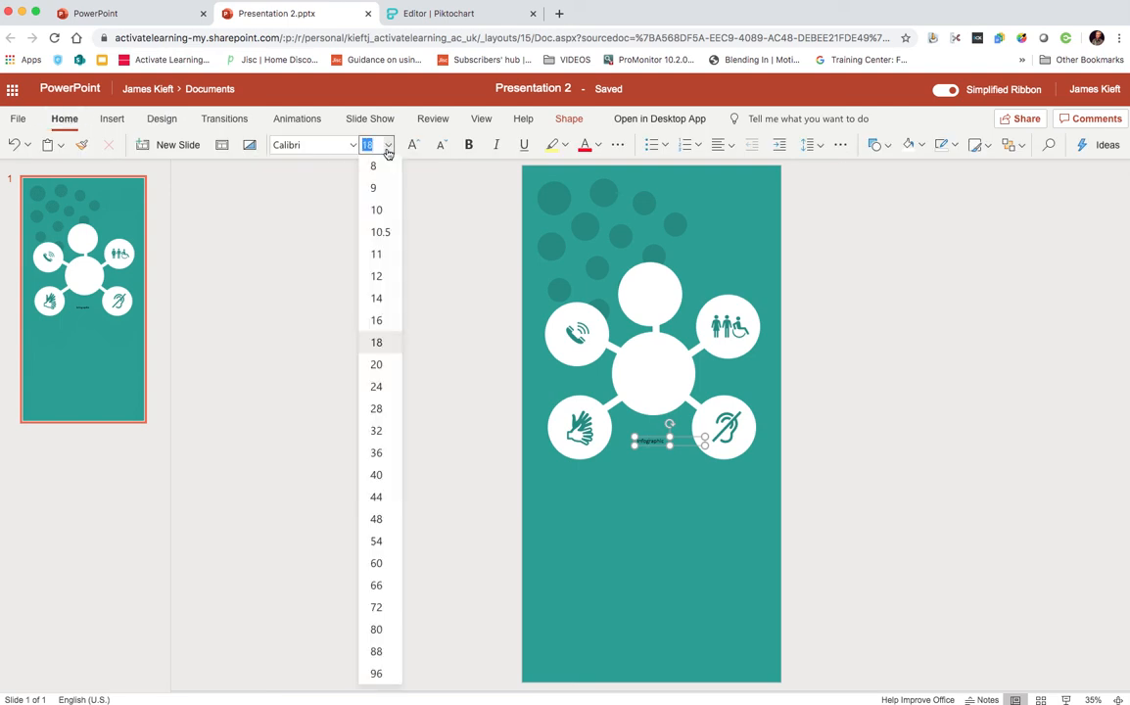
pyautogui.click(380, 542)
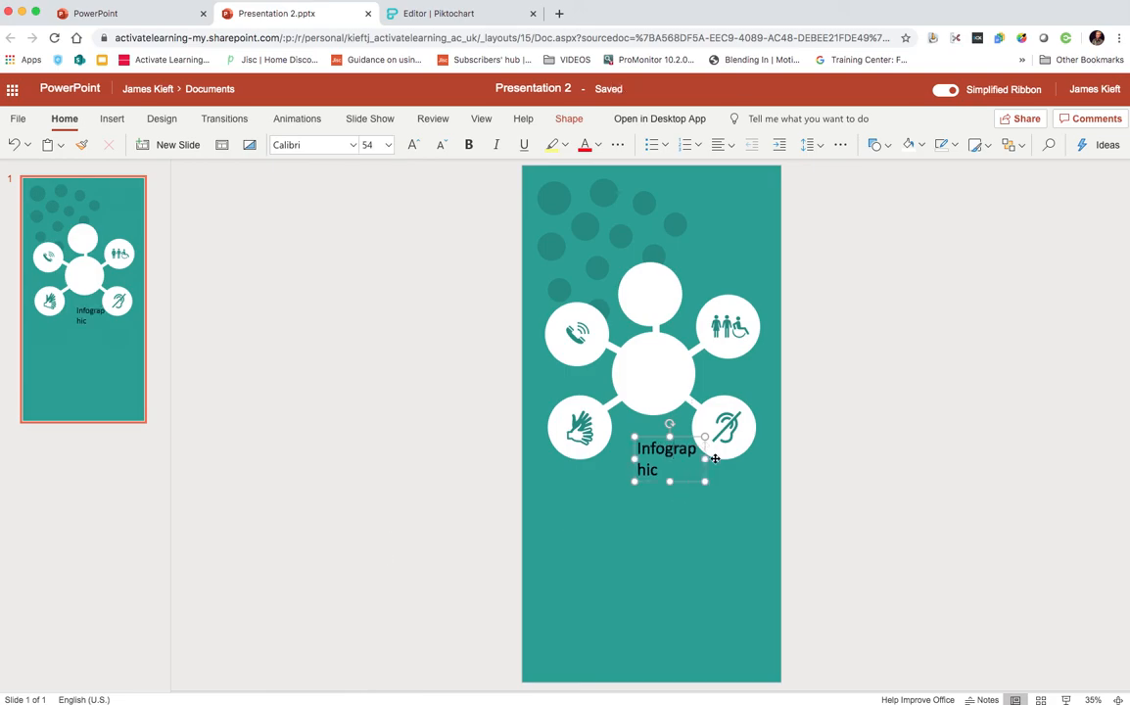